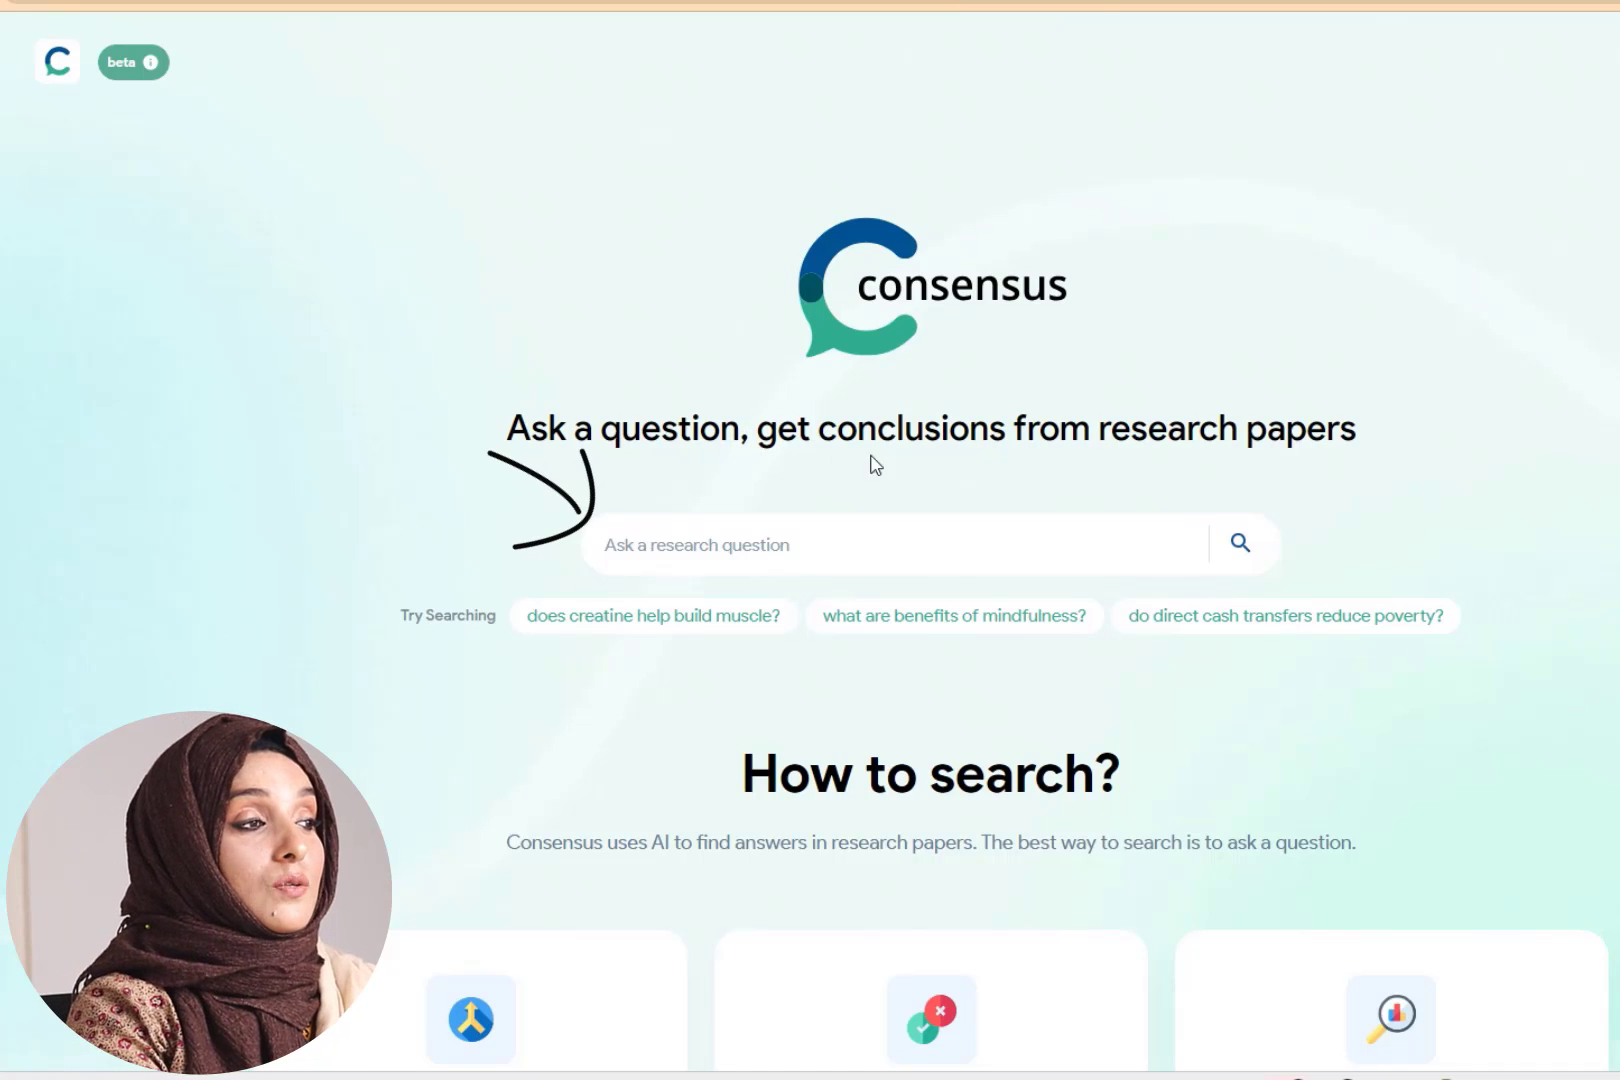
- Search Consensus for 'application s of imidazole based ionic liquids in medicine'
{"action": "scroll", "coordinate": [1230, 467], "scroll_direction": "down", "scroll_amount": 3}
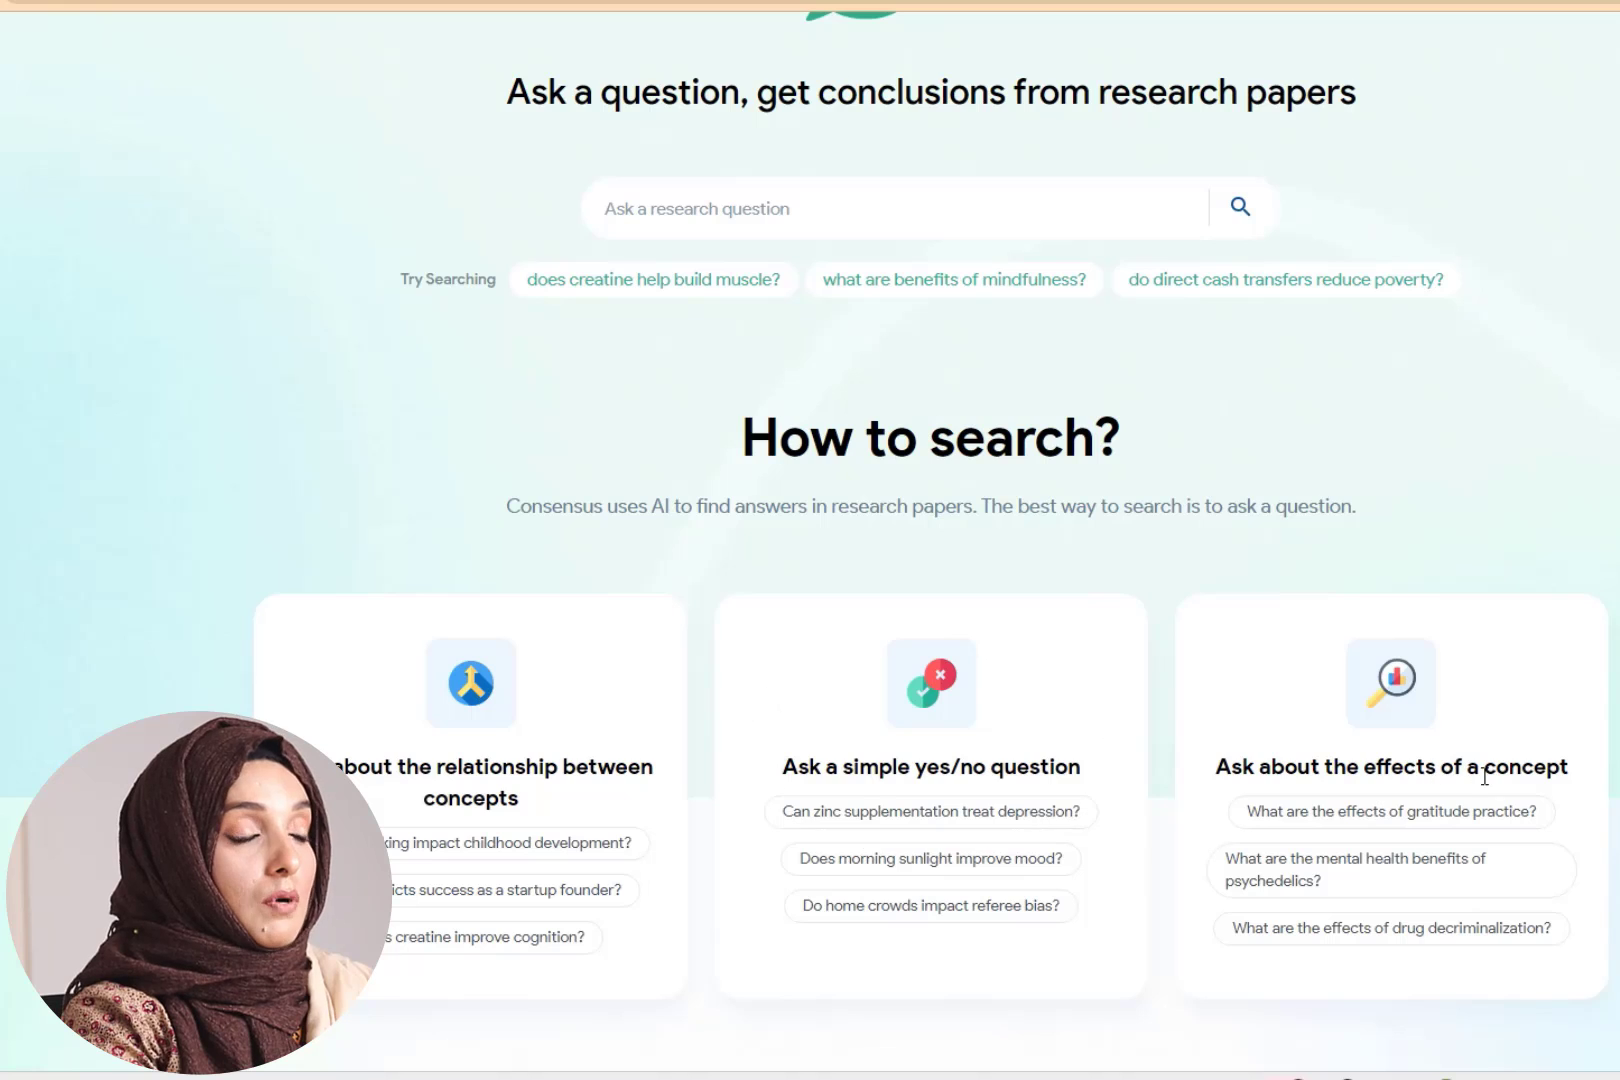
{"action": "scroll", "coordinate": [770, 790], "scroll_direction": "down", "scroll_amount": 6}
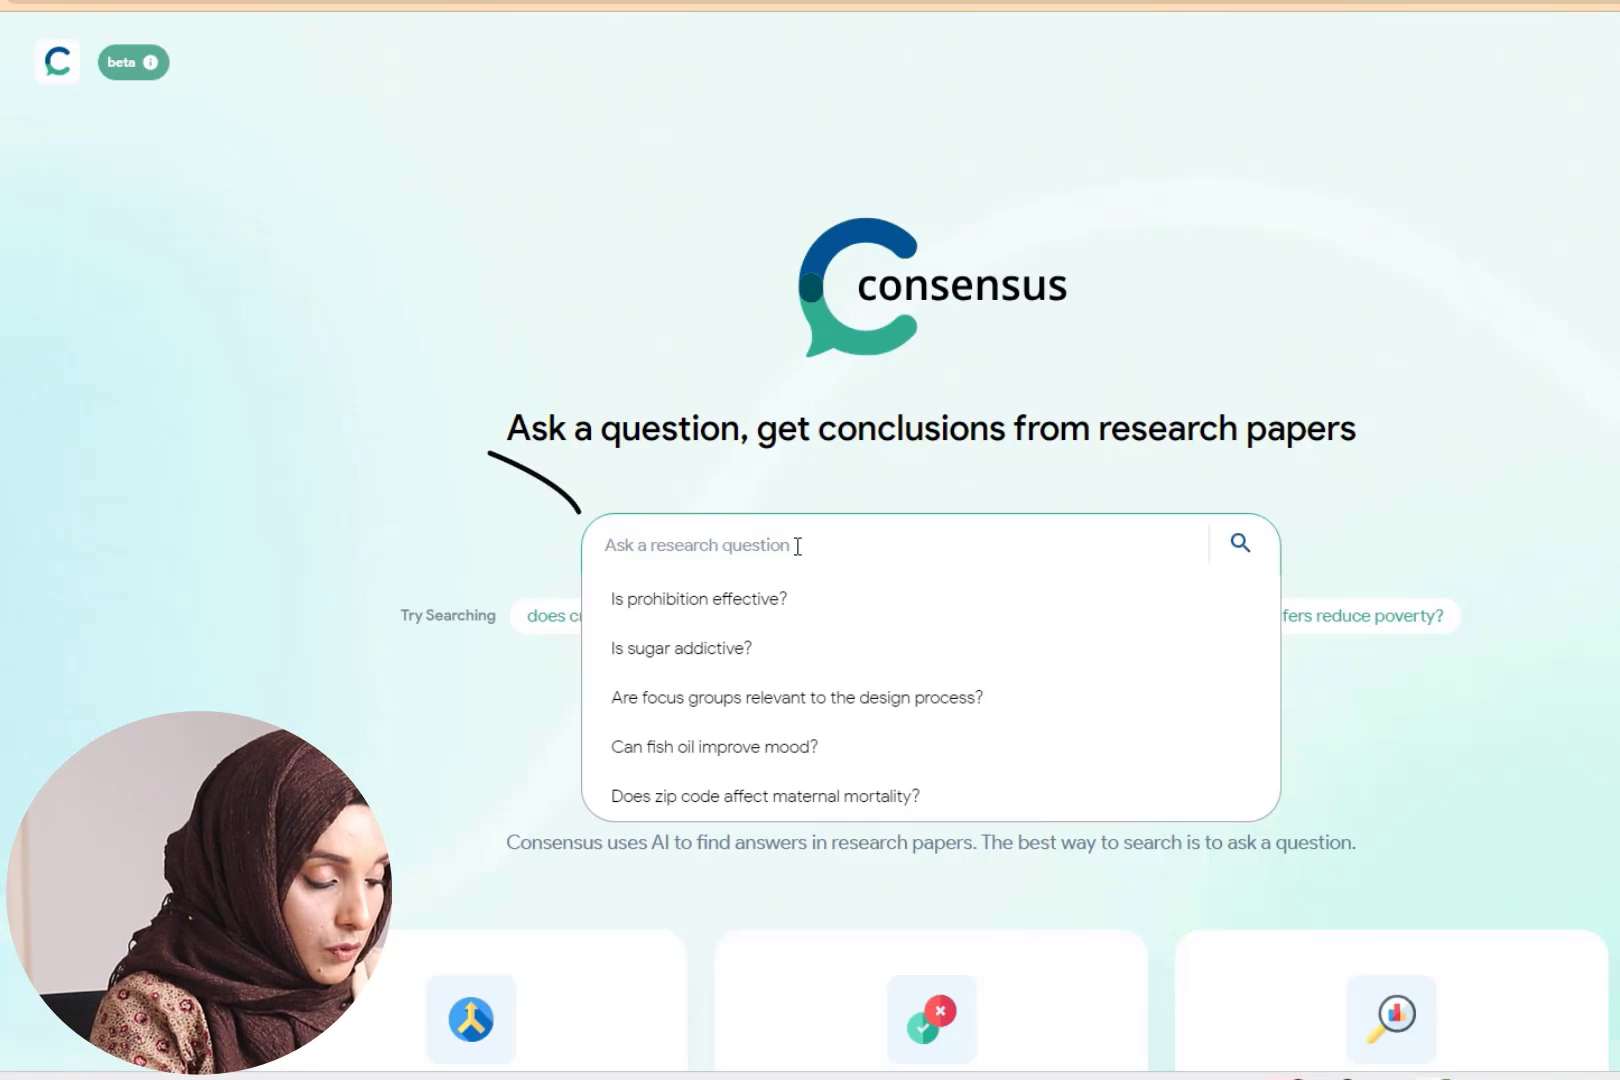
{"action": "type", "text": "application s of imidazole based ionic liquids in medicine"}
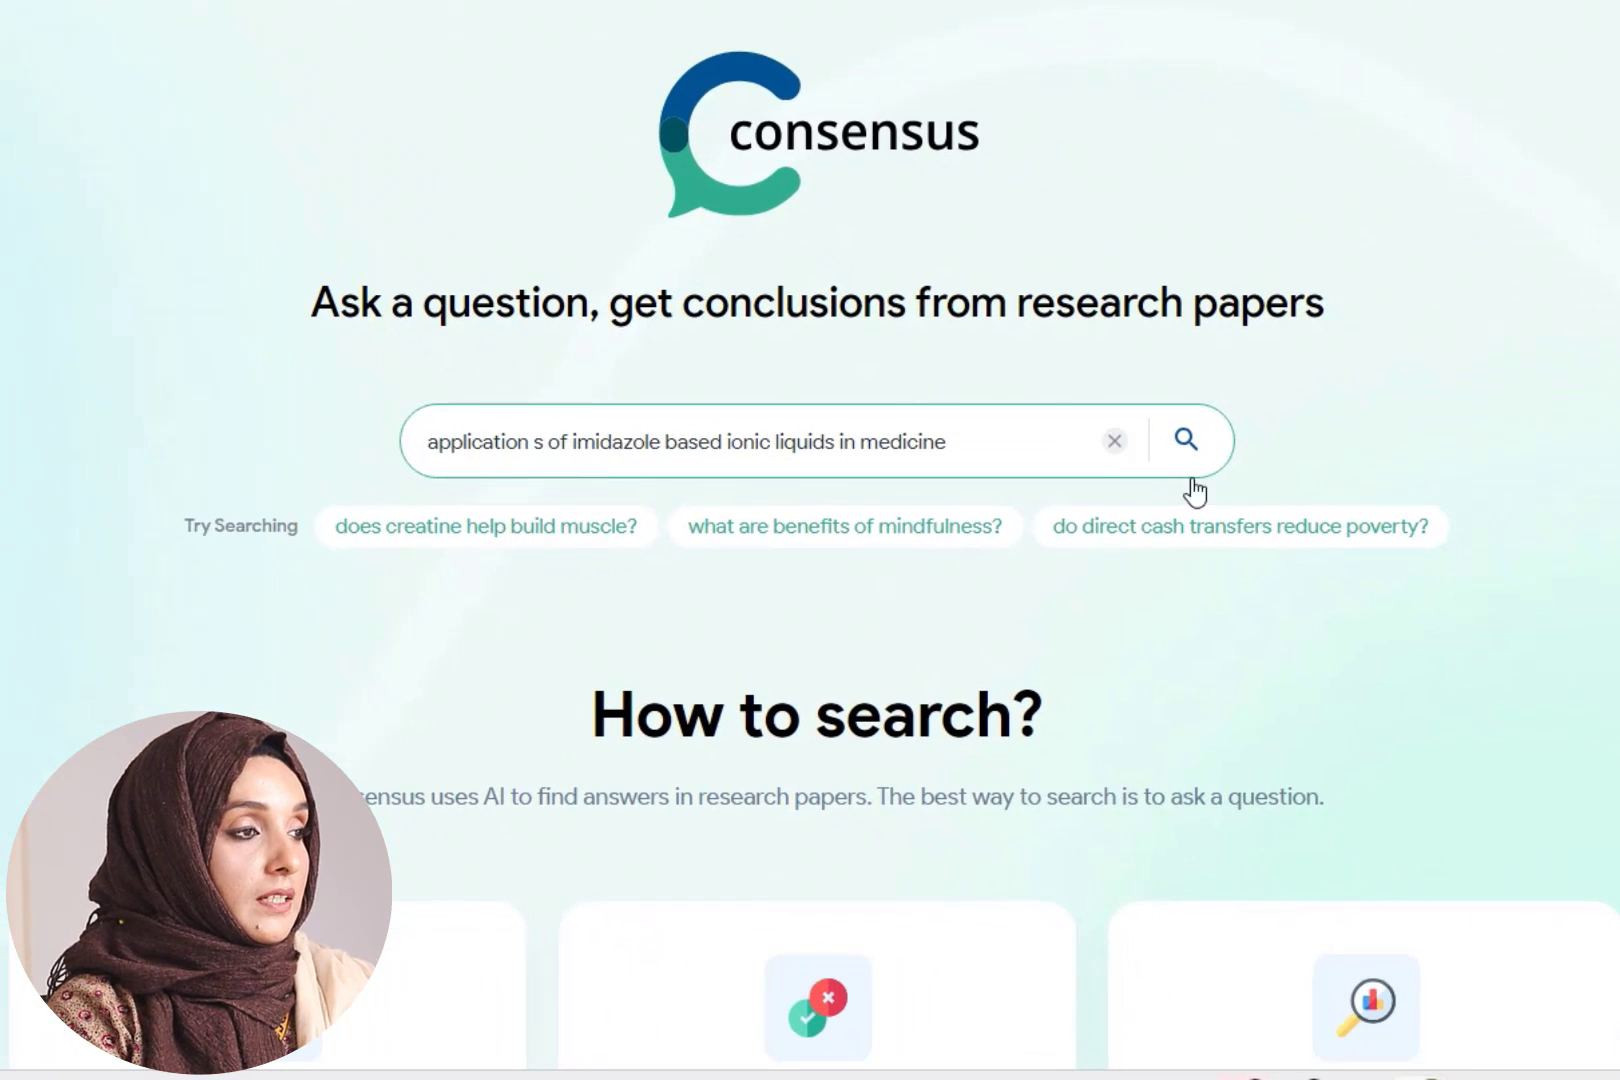
{"action": "left_click", "coordinate": [1183, 445]}
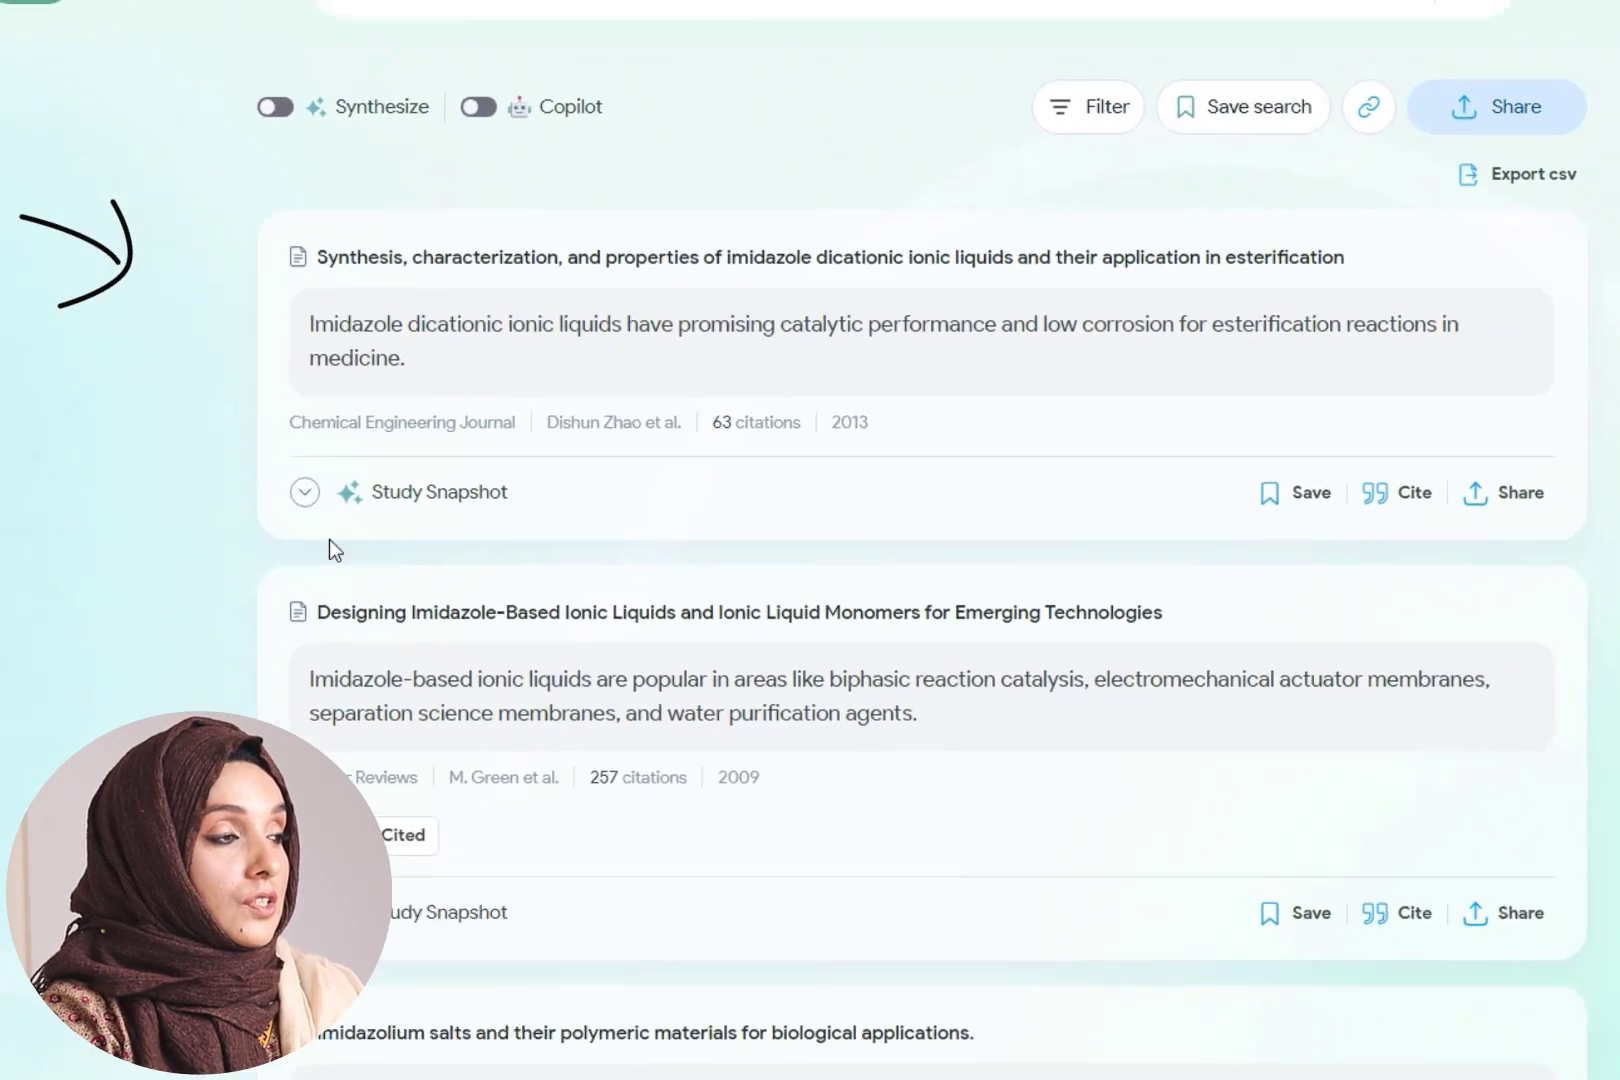
- Expand the study snapshots of the first two result papers
{"action": "left_click", "coordinate": [157, 429]}
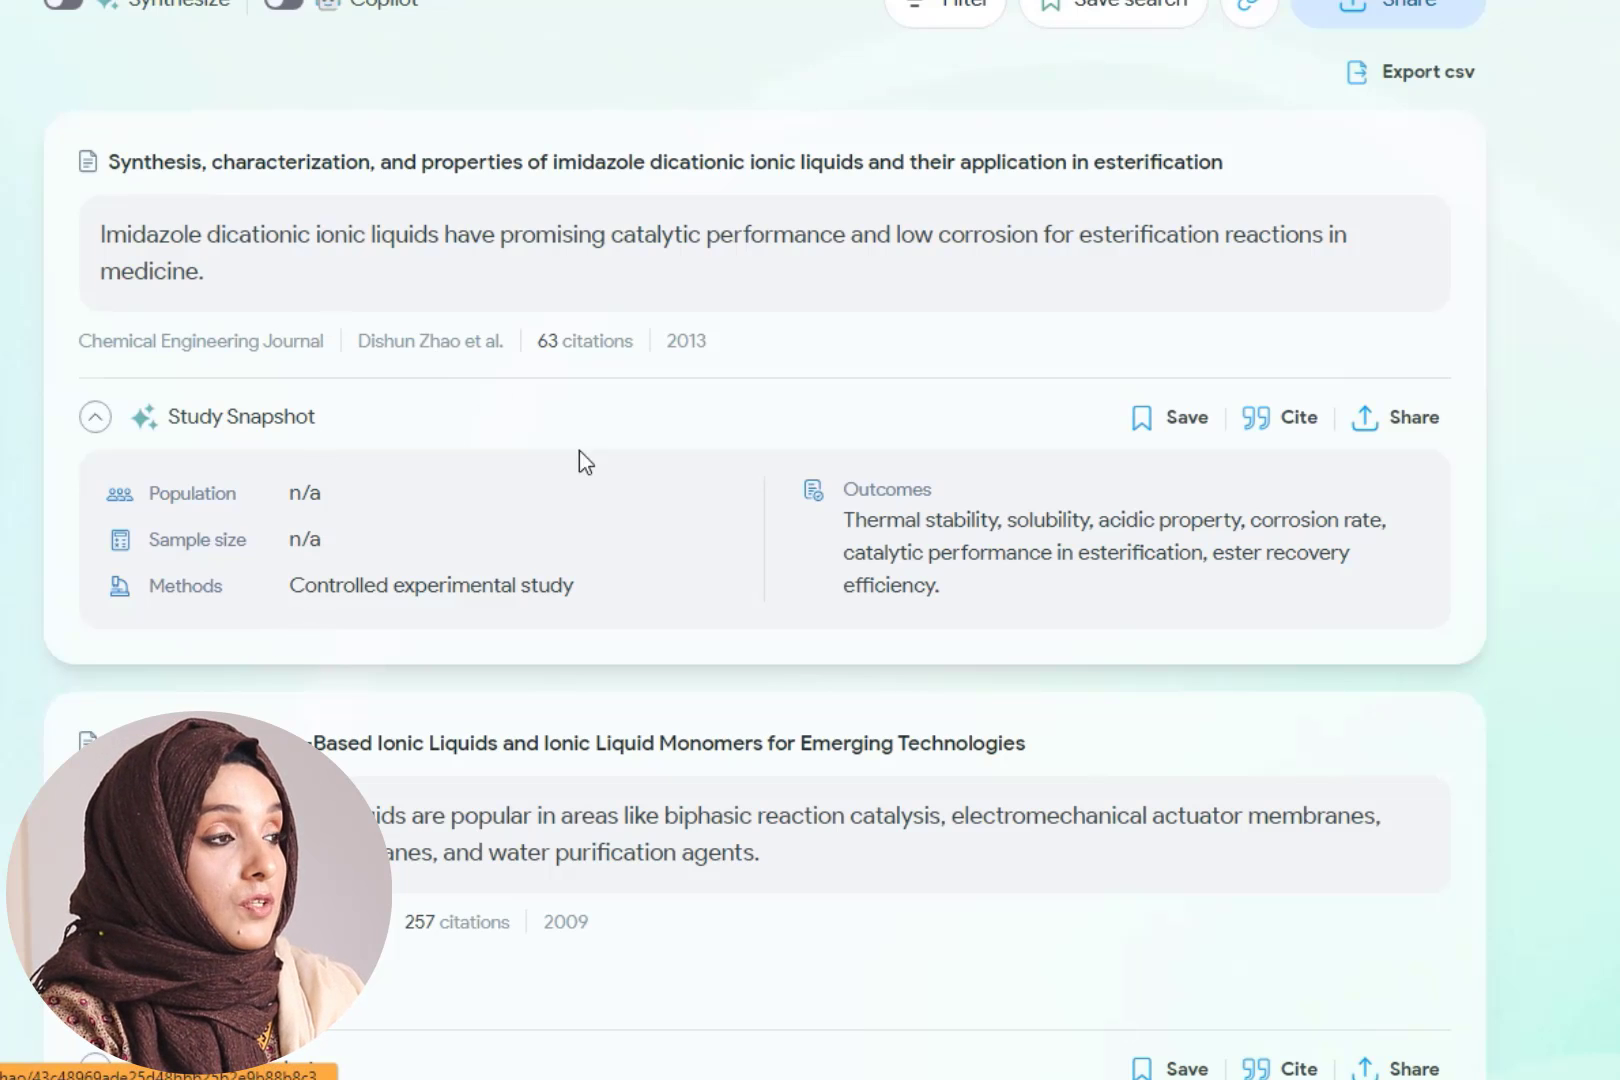
{"action": "scroll", "coordinate": [662, 615], "scroll_direction": "down", "scroll_amount": 3}
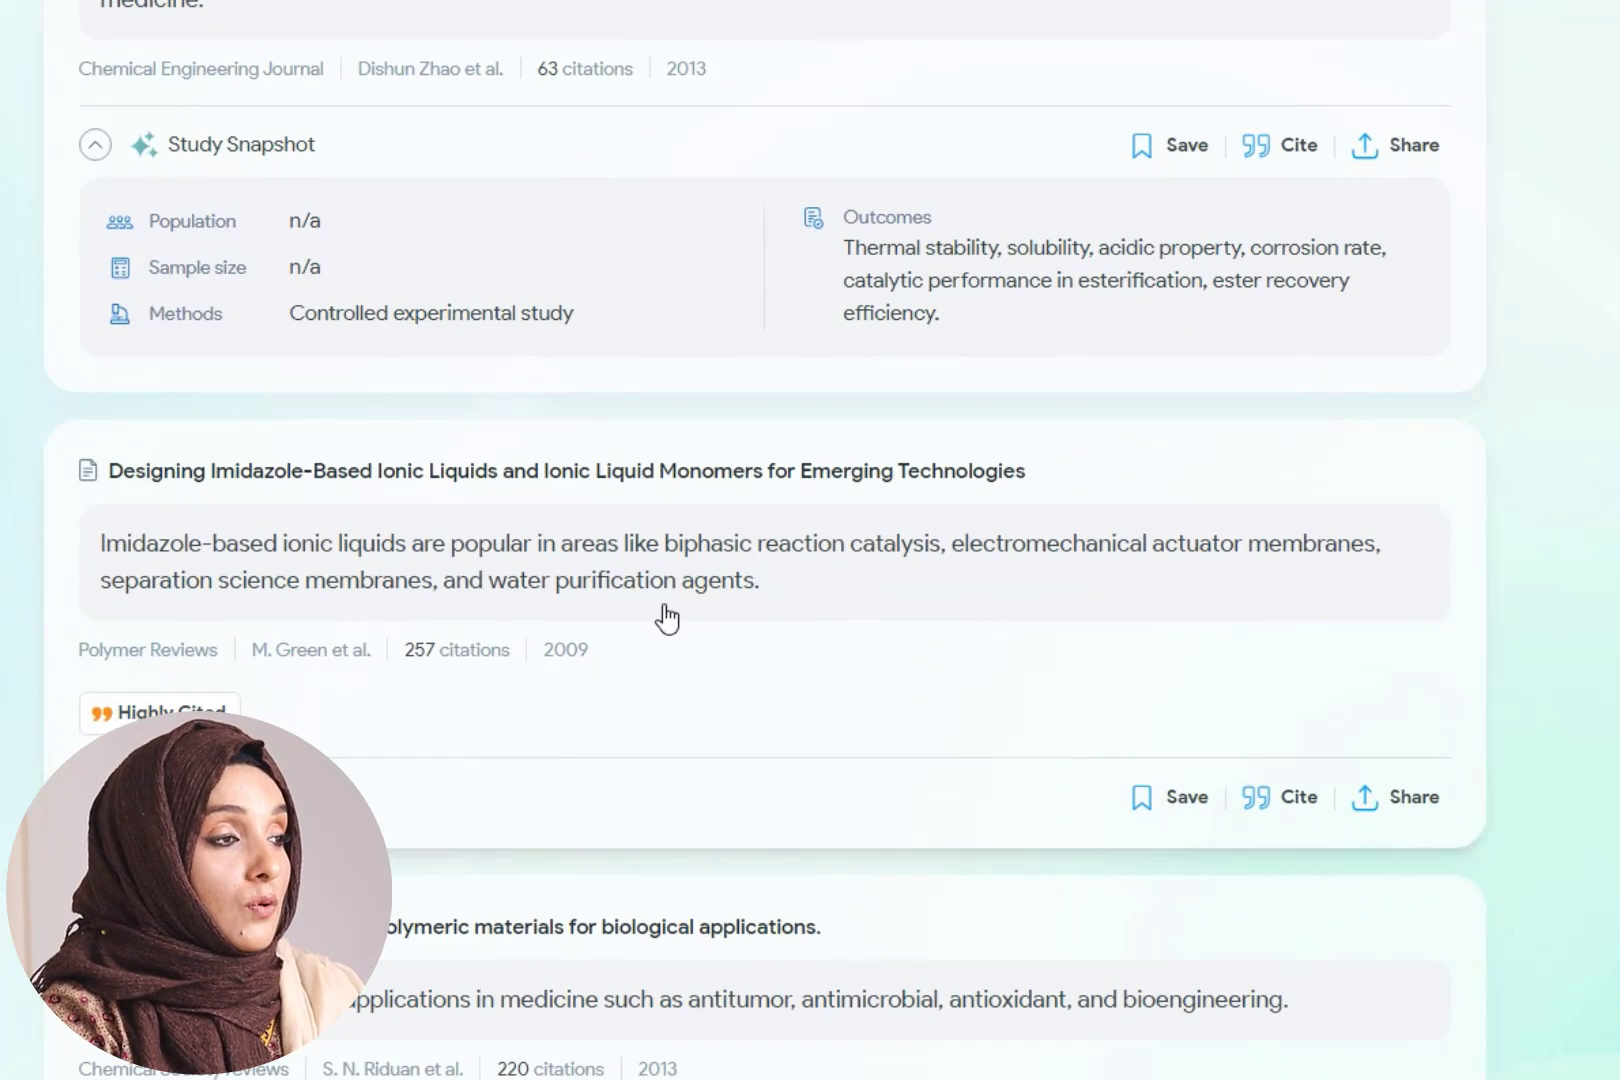
{"action": "scroll", "coordinate": [503, 640], "scroll_direction": "down", "scroll_amount": 2}
{"action": "left_click", "coordinate": [96, 662]}
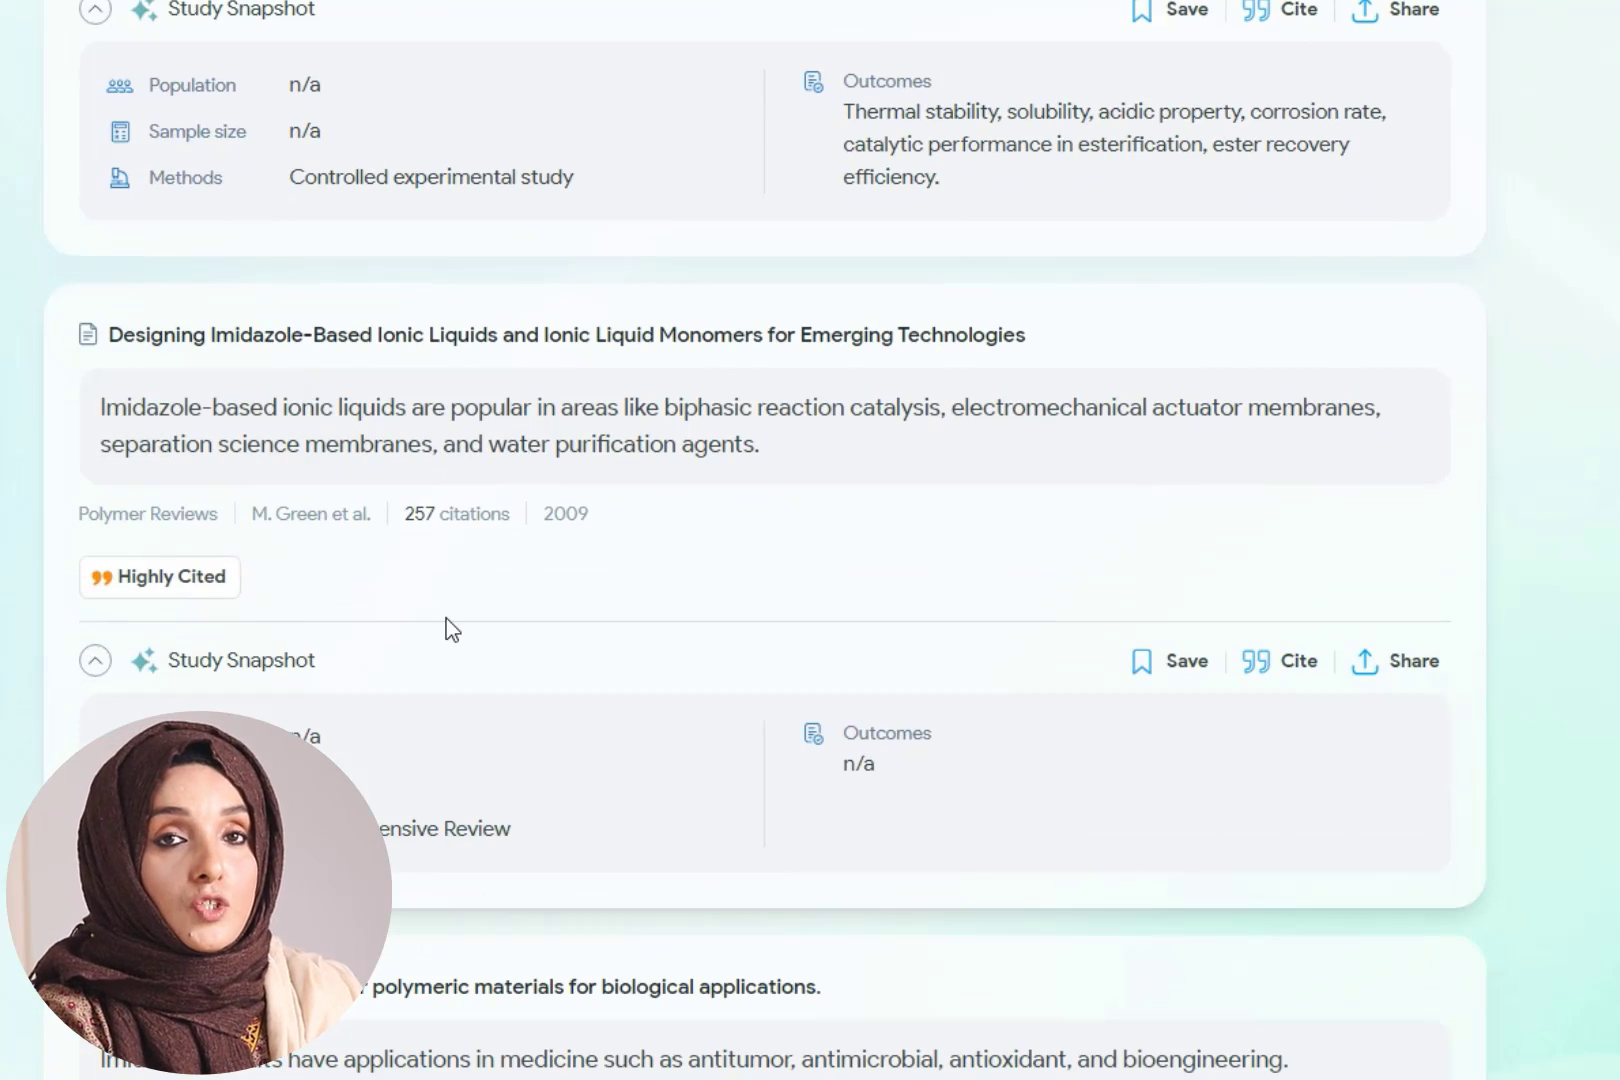
{"action": "scroll", "coordinate": [446, 618], "scroll_direction": "up", "scroll_amount": 5}
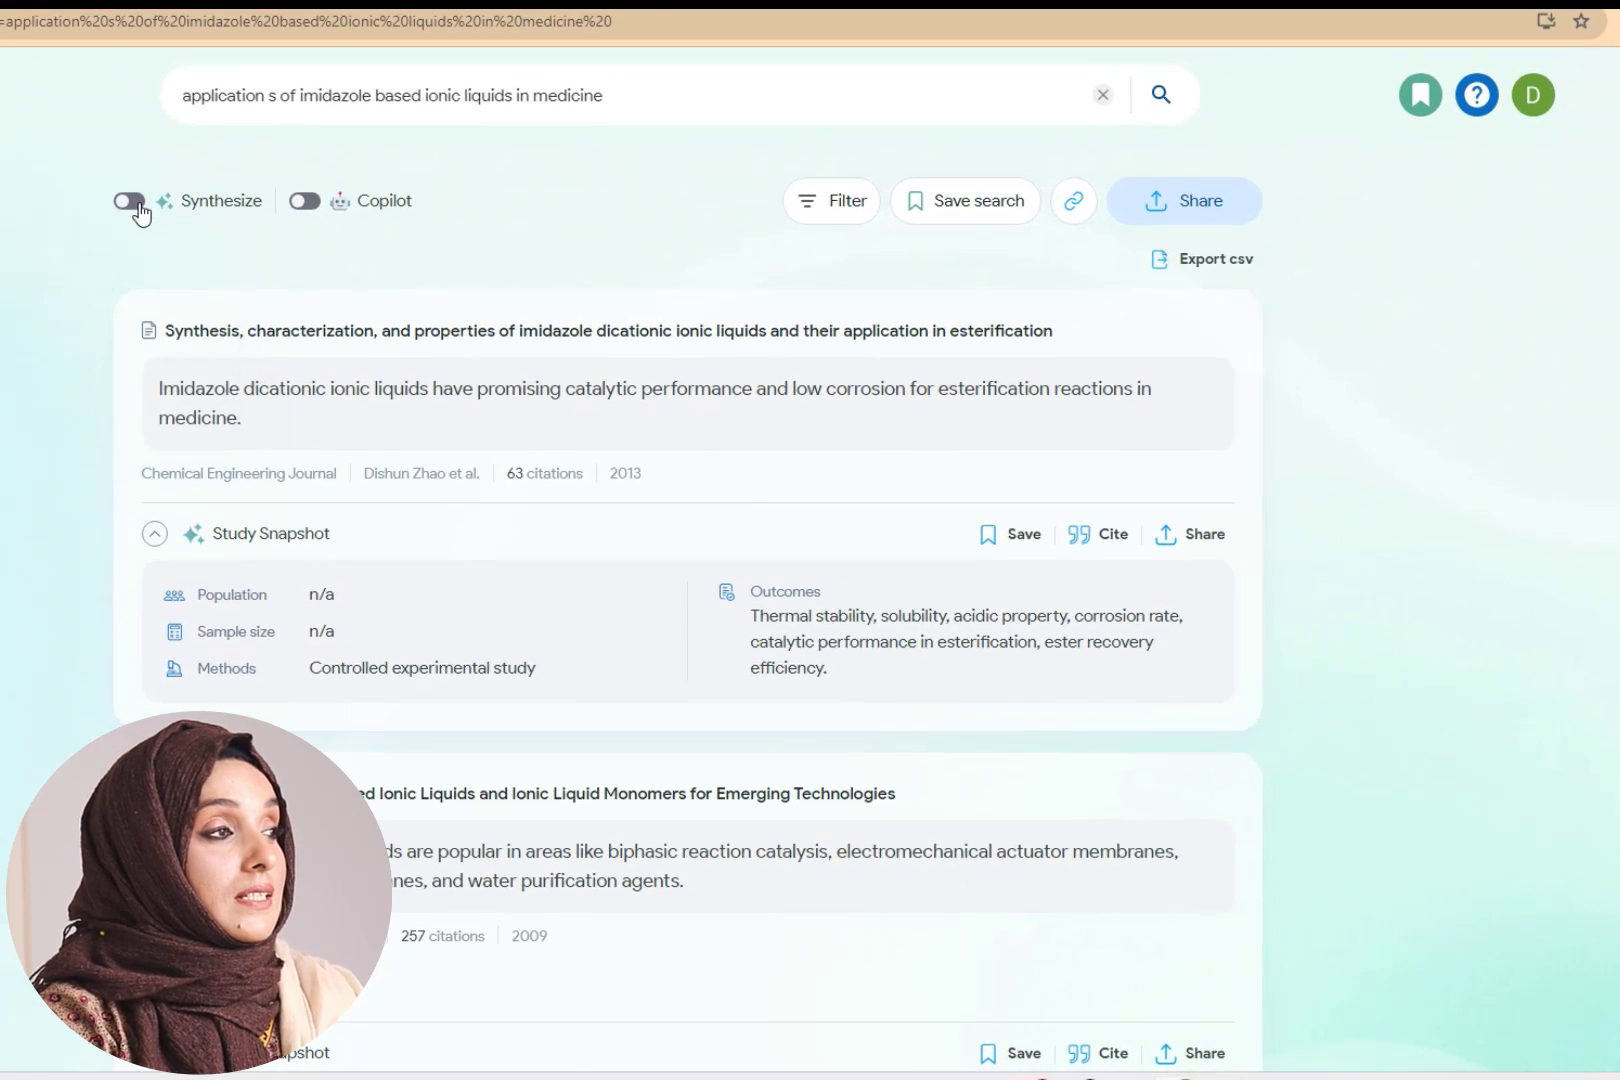
- Turn on the Synthesize summary and the Copilot answer for the results
{"action": "left_click", "coordinate": [137, 204]}
{"action": "left_click", "coordinate": [309, 202]}
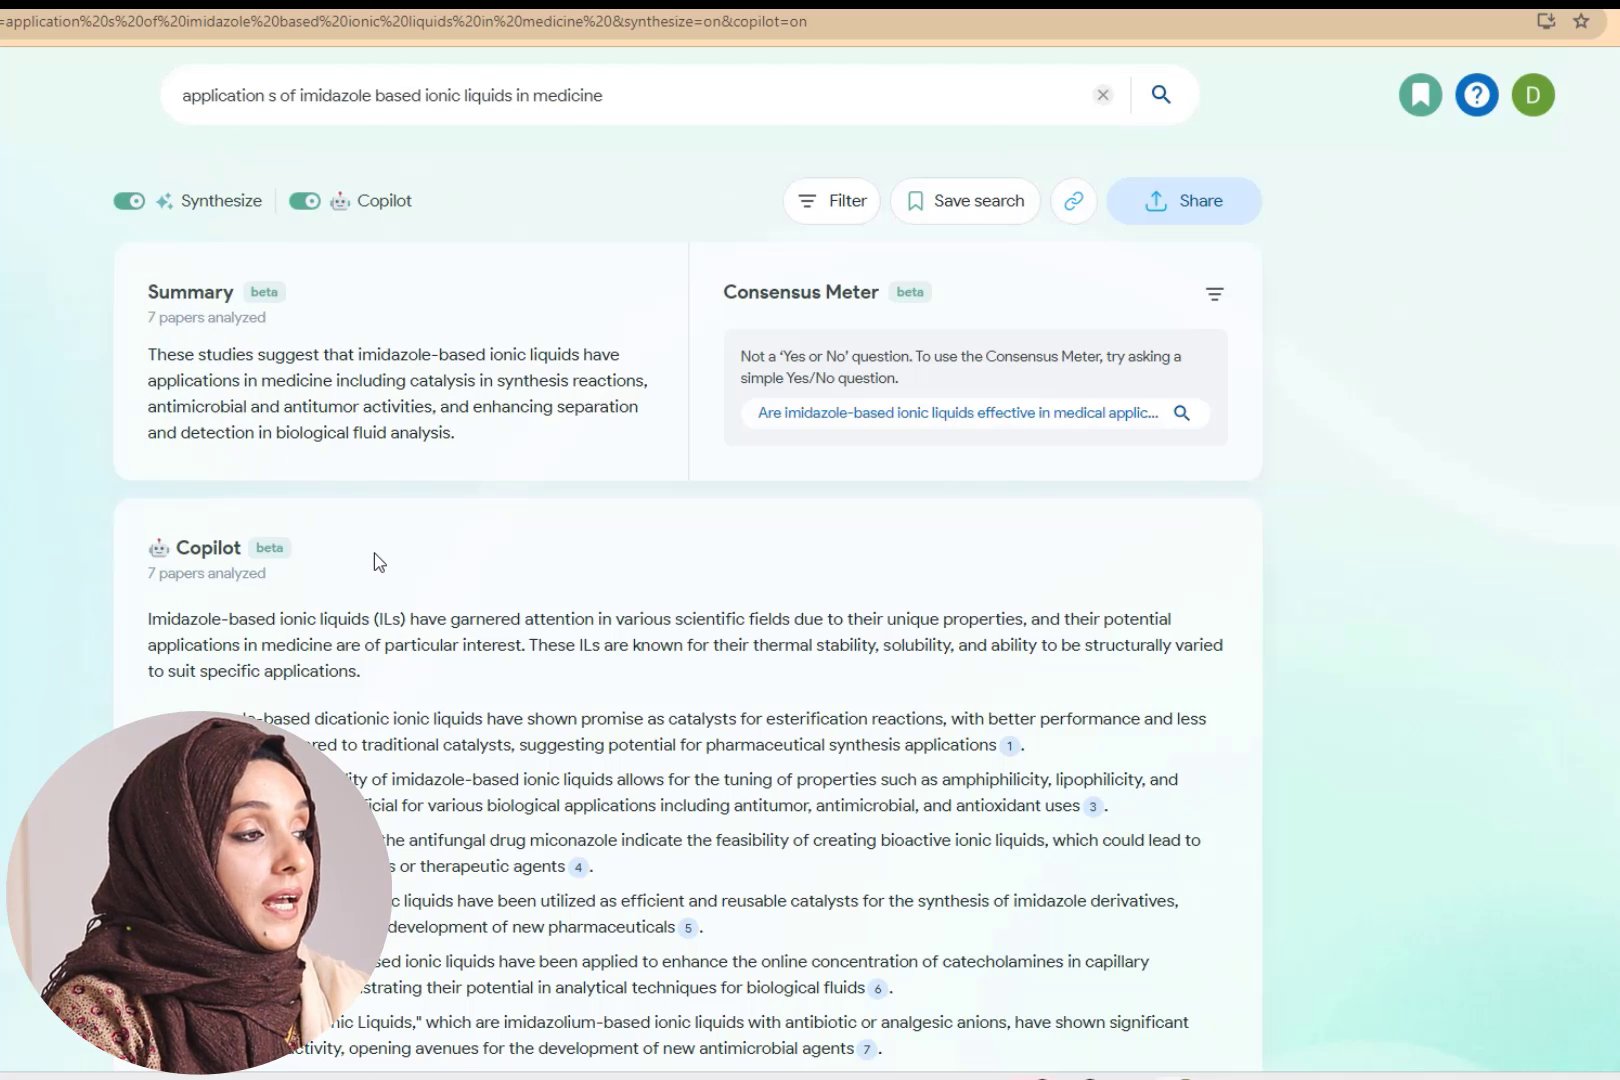
{"action": "scroll", "coordinate": [373, 549], "scroll_direction": "down", "scroll_amount": 2}
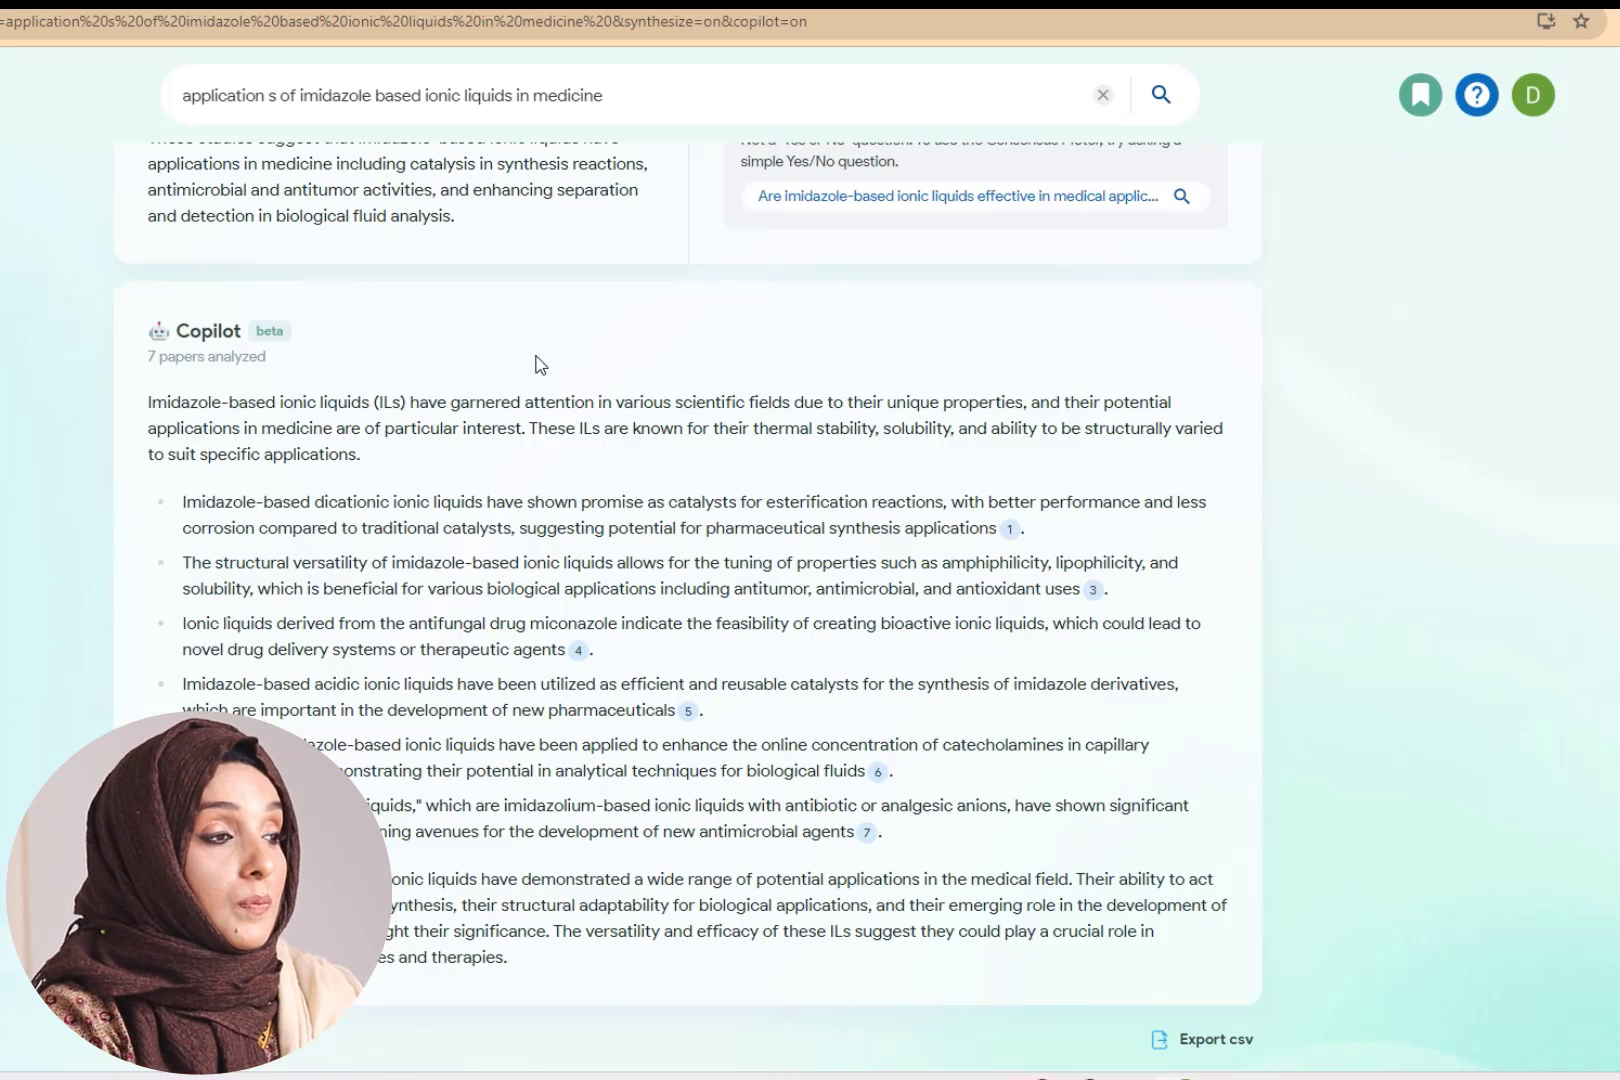
{"action": "scroll", "coordinate": [540, 365], "scroll_direction": "down", "scroll_amount": 4}
{"action": "scroll", "coordinate": [585, 338], "scroll_direction": "up", "scroll_amount": 1}
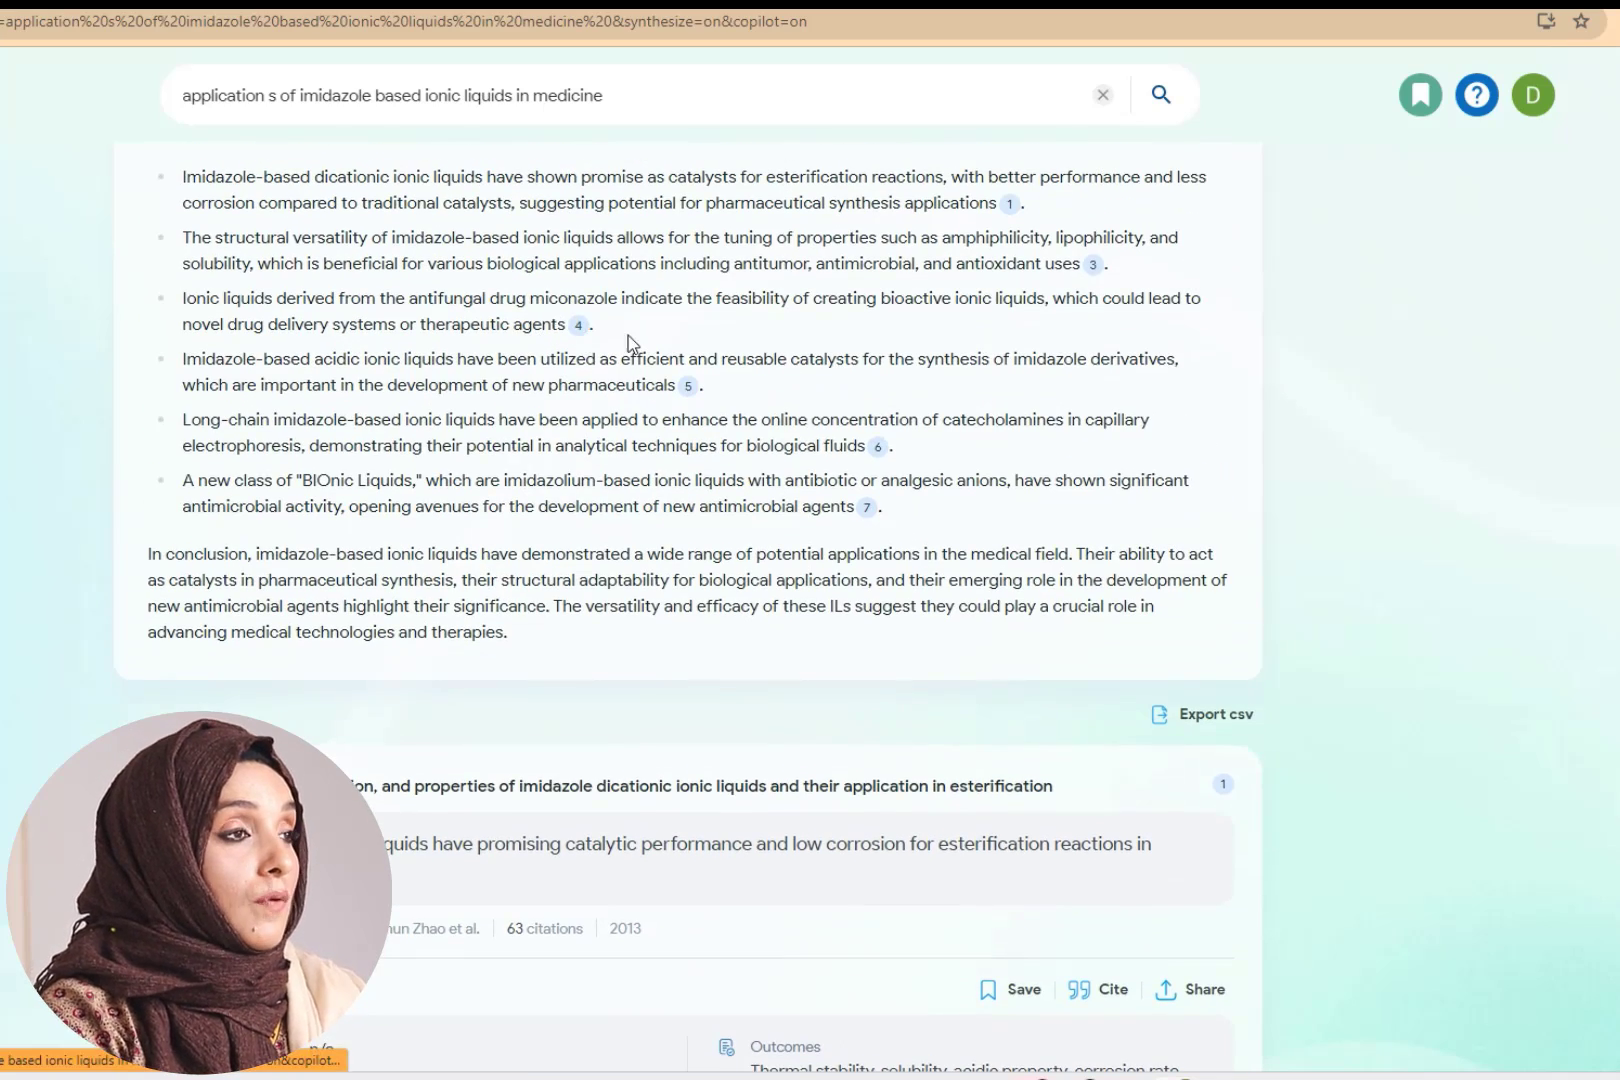
{"action": "scroll", "coordinate": [628, 343], "scroll_direction": "up", "scroll_amount": 1}
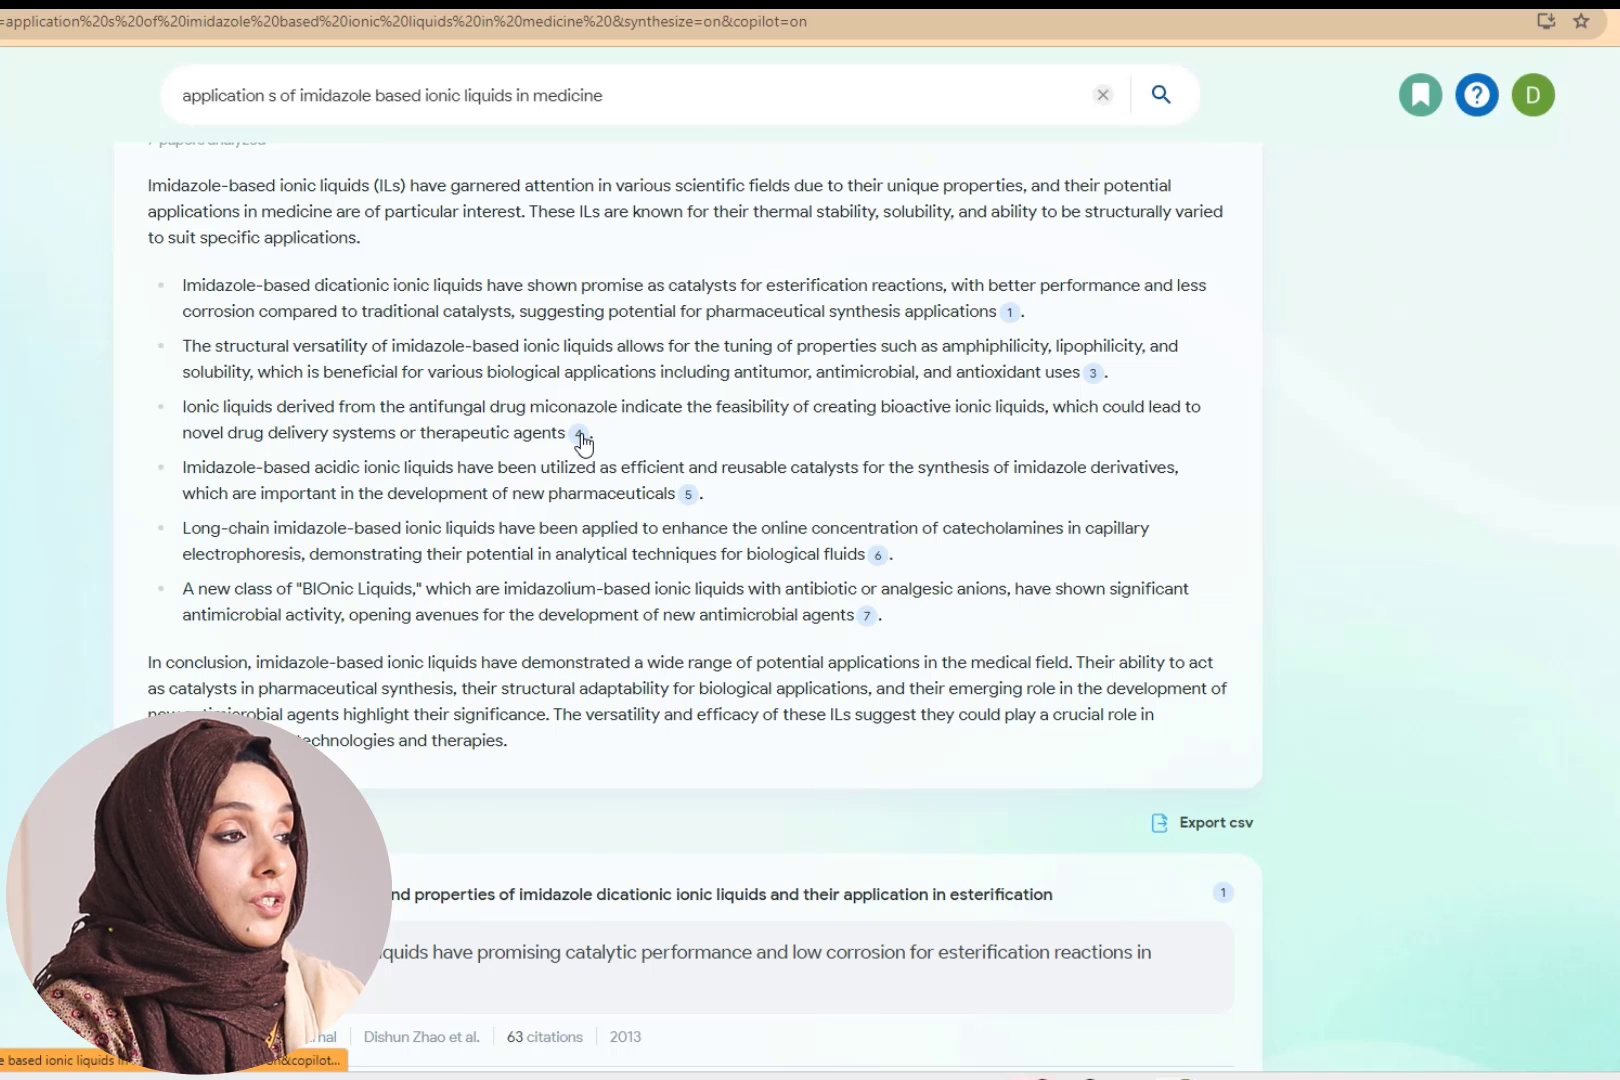
- Jump to the paper behind citation 4, then select the Summary paragraph text
{"action": "left_click", "coordinate": [580, 437]}
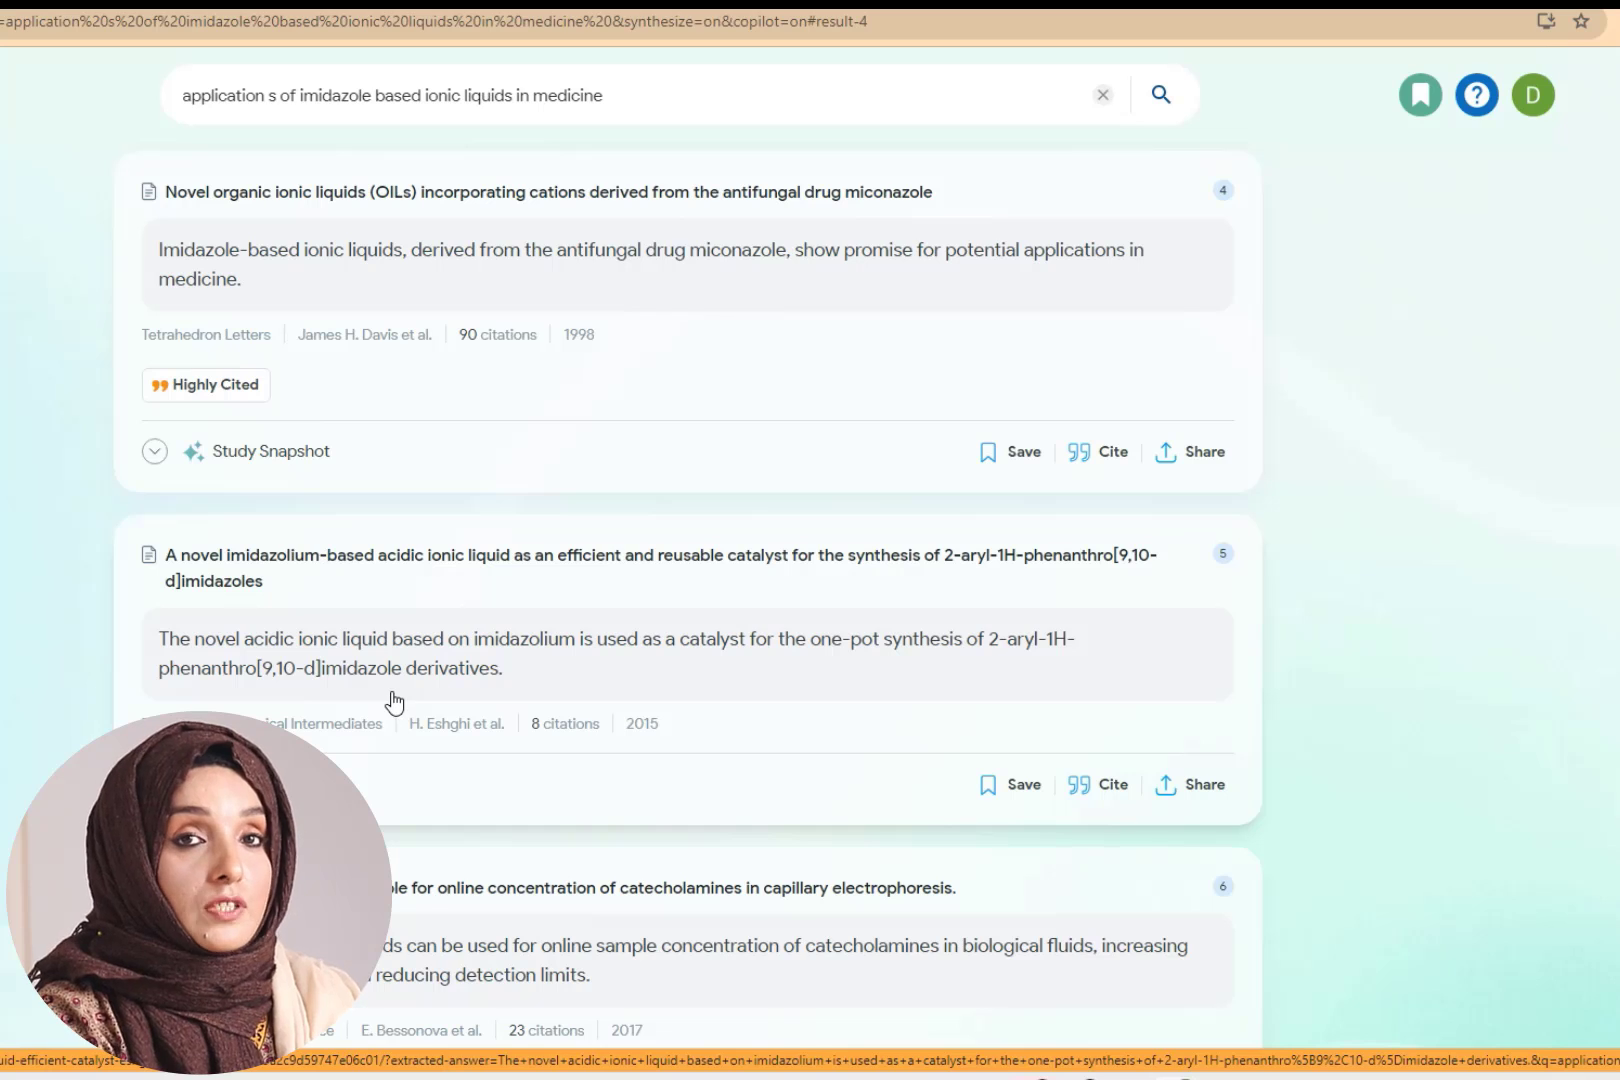
{"action": "scroll", "coordinate": [391, 694], "scroll_direction": "up", "scroll_amount": 10}
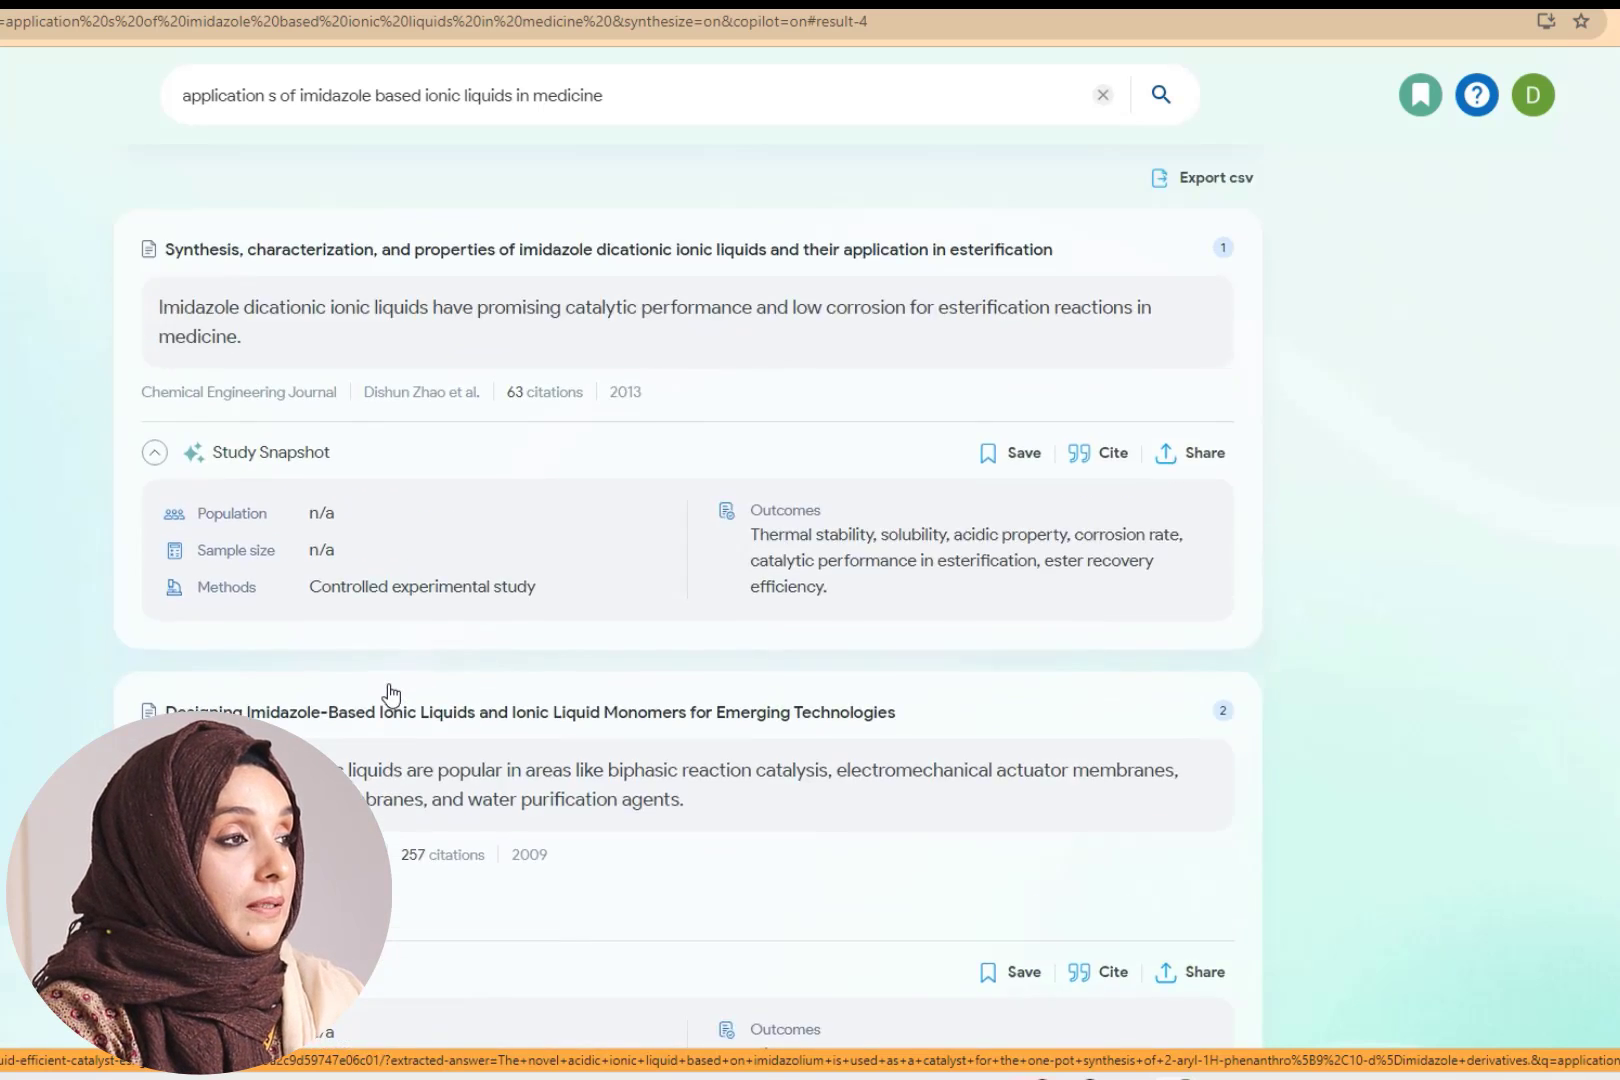
{"action": "left_click_drag", "start_coordinate": [148, 354], "coordinate": [462, 440]}
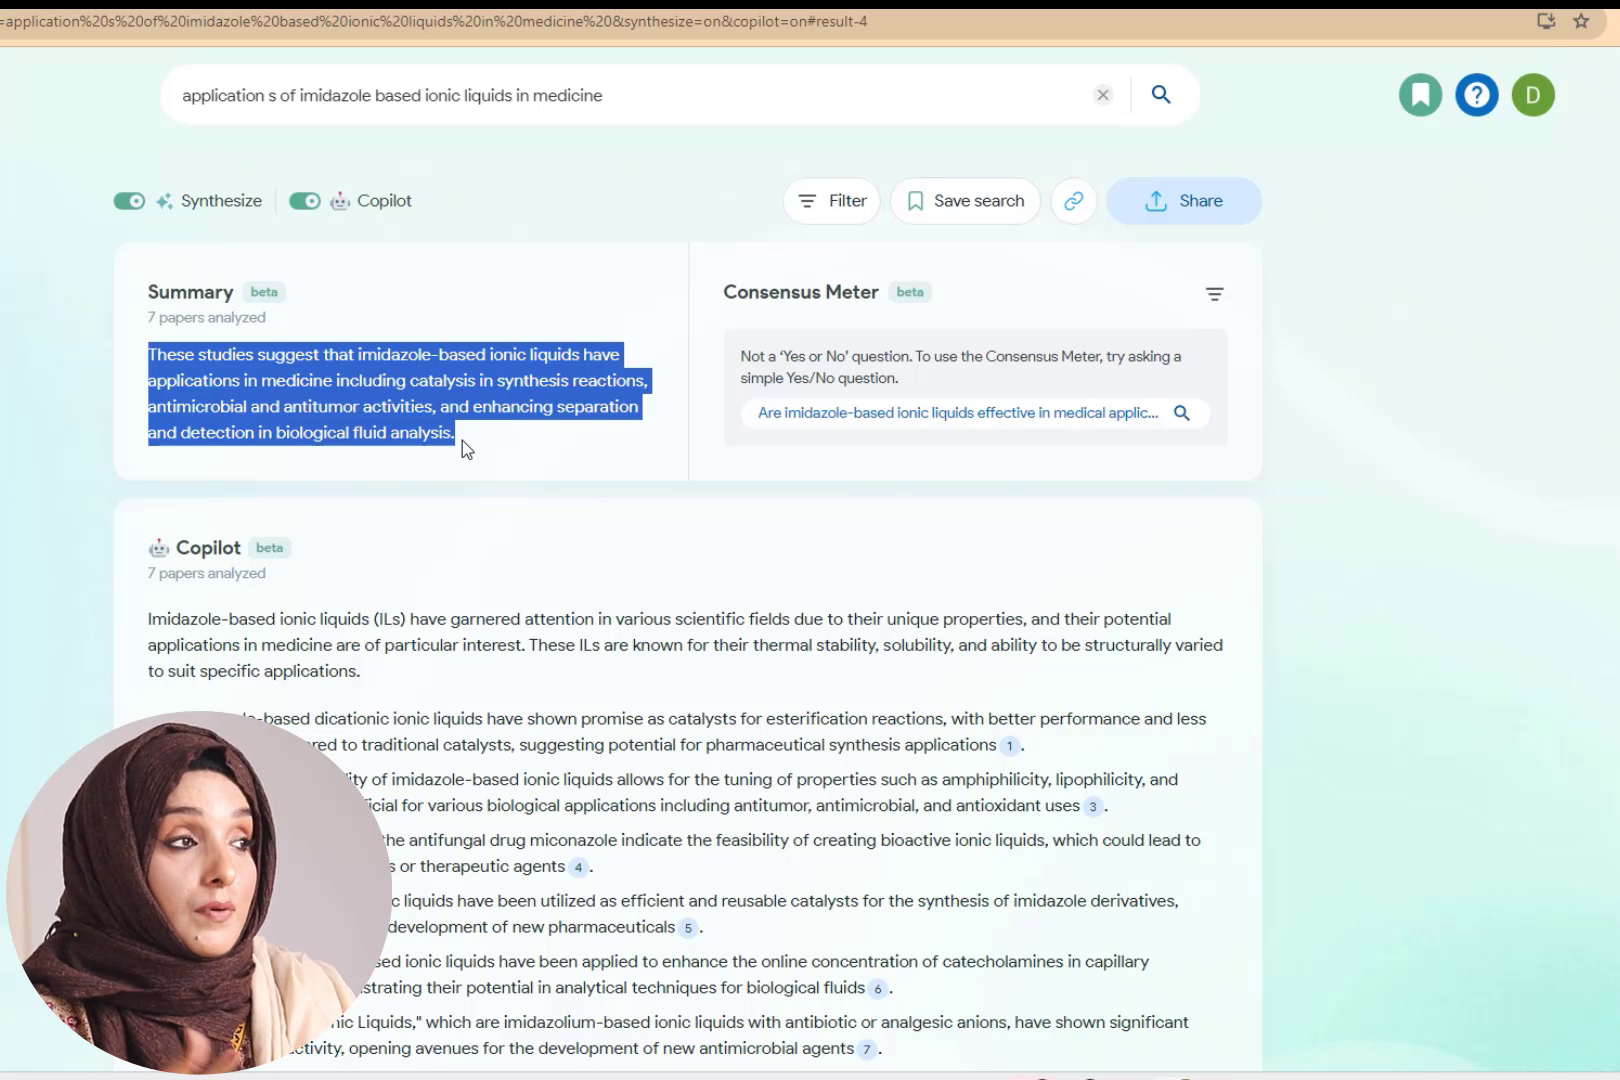
{"action": "scroll", "coordinate": [411, 805], "scroll_direction": "down", "scroll_amount": 5}
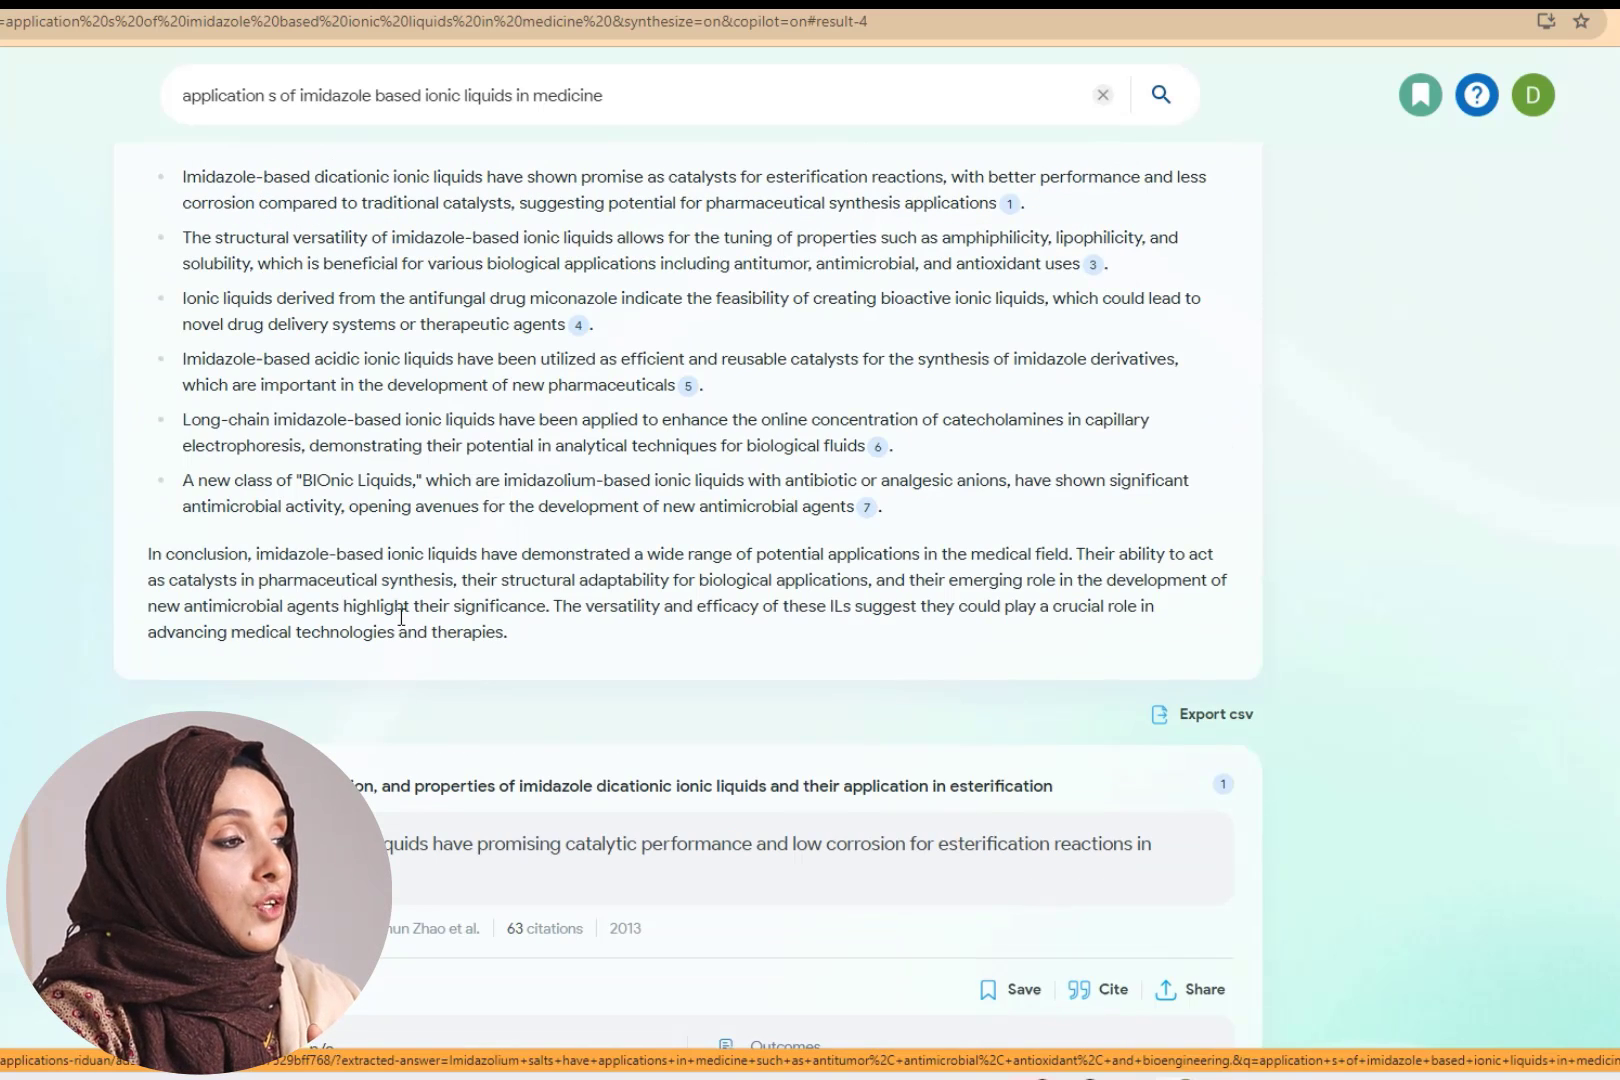
{"action": "left_click", "coordinate": [411, 803]}
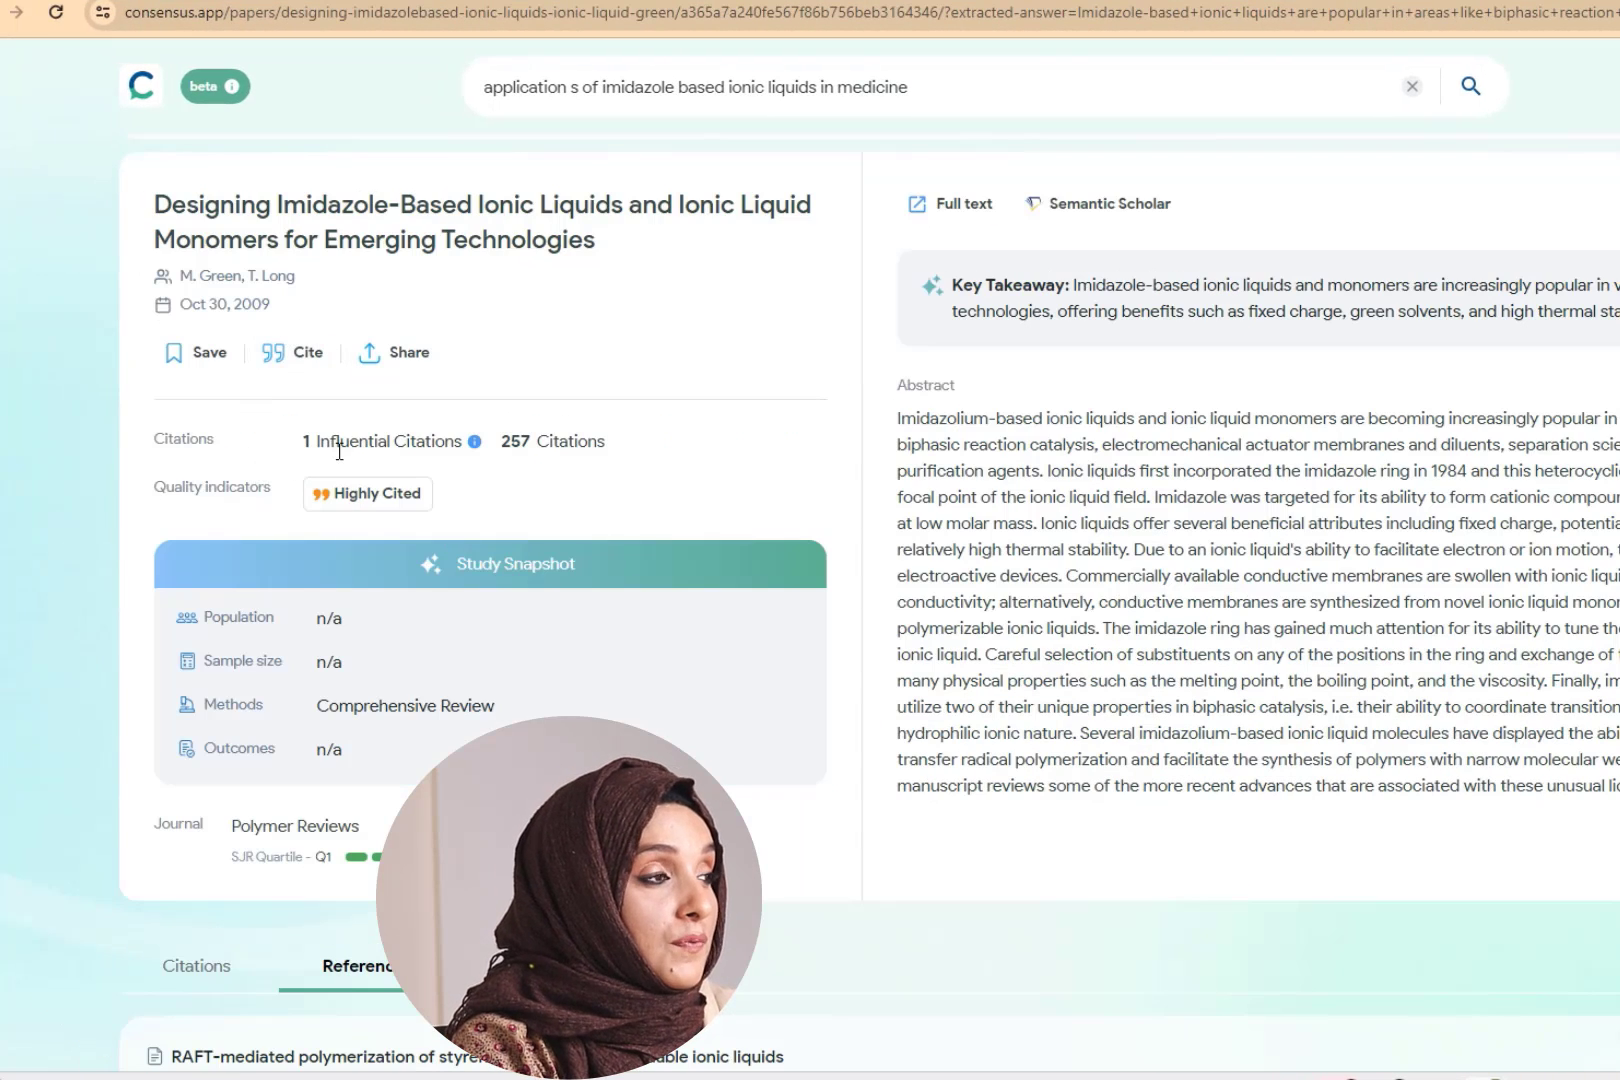
{"action": "mouse_move", "coordinate": [474, 443]}
{"action": "mouse_move", "coordinate": [333, 502]}
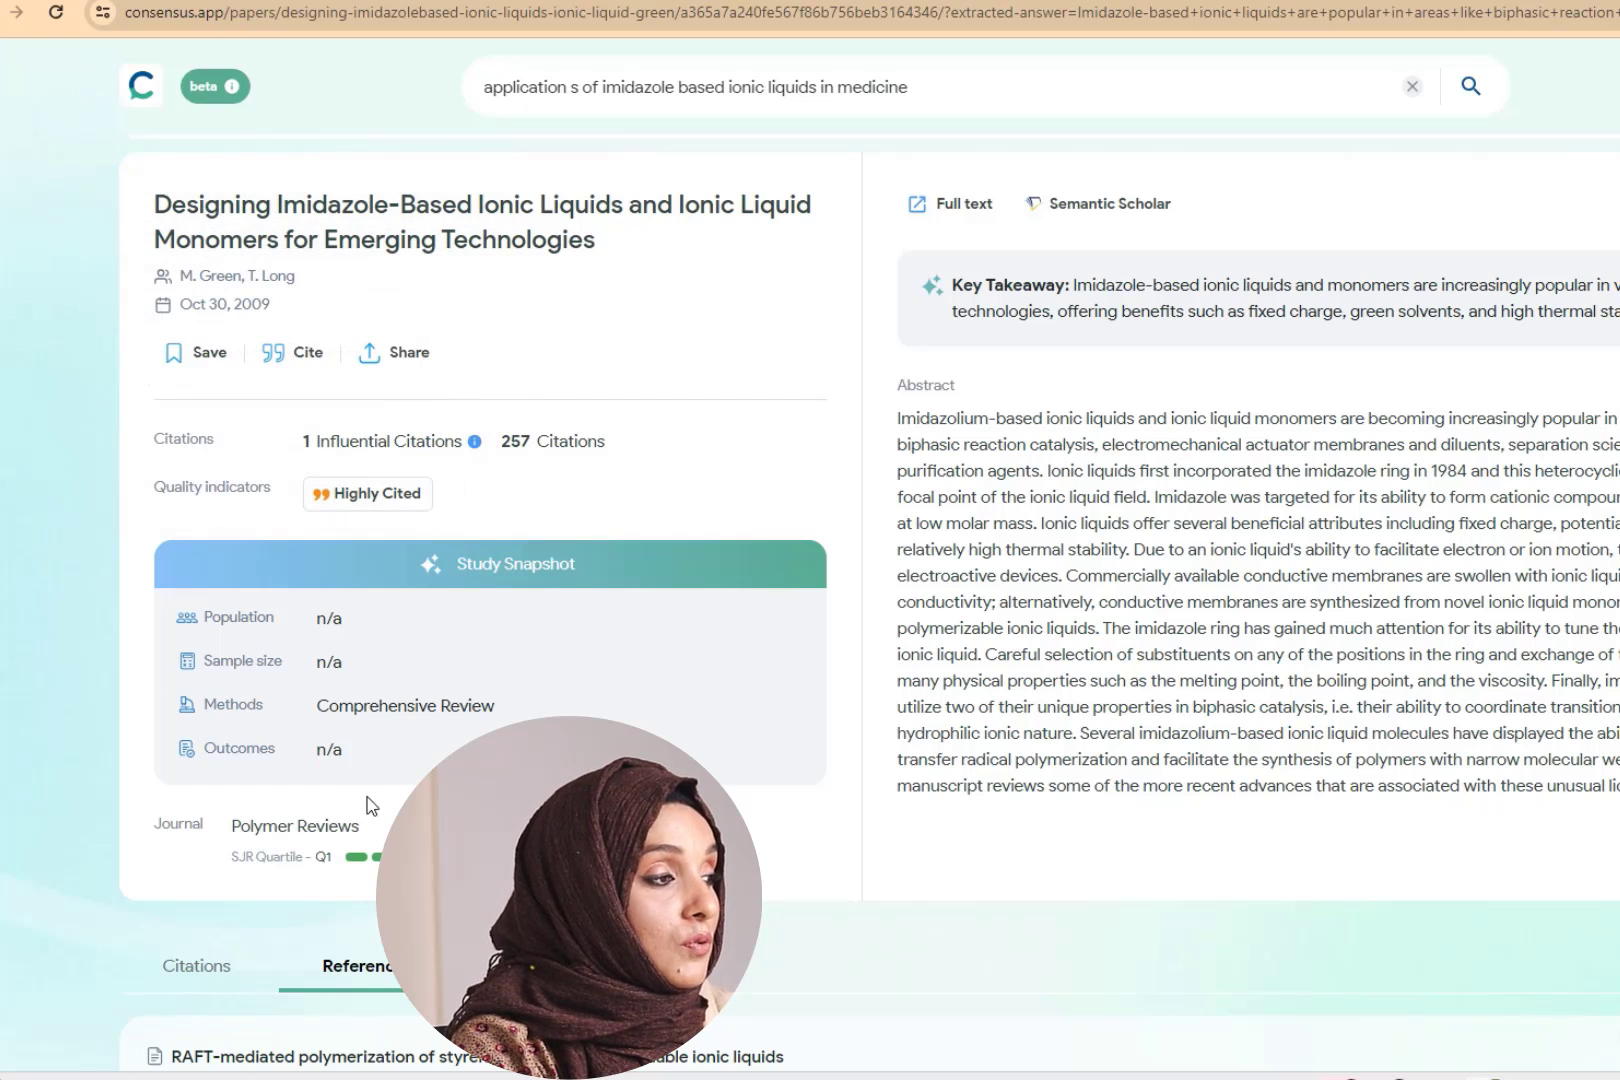
{"action": "mouse_move", "coordinate": [328, 862]}
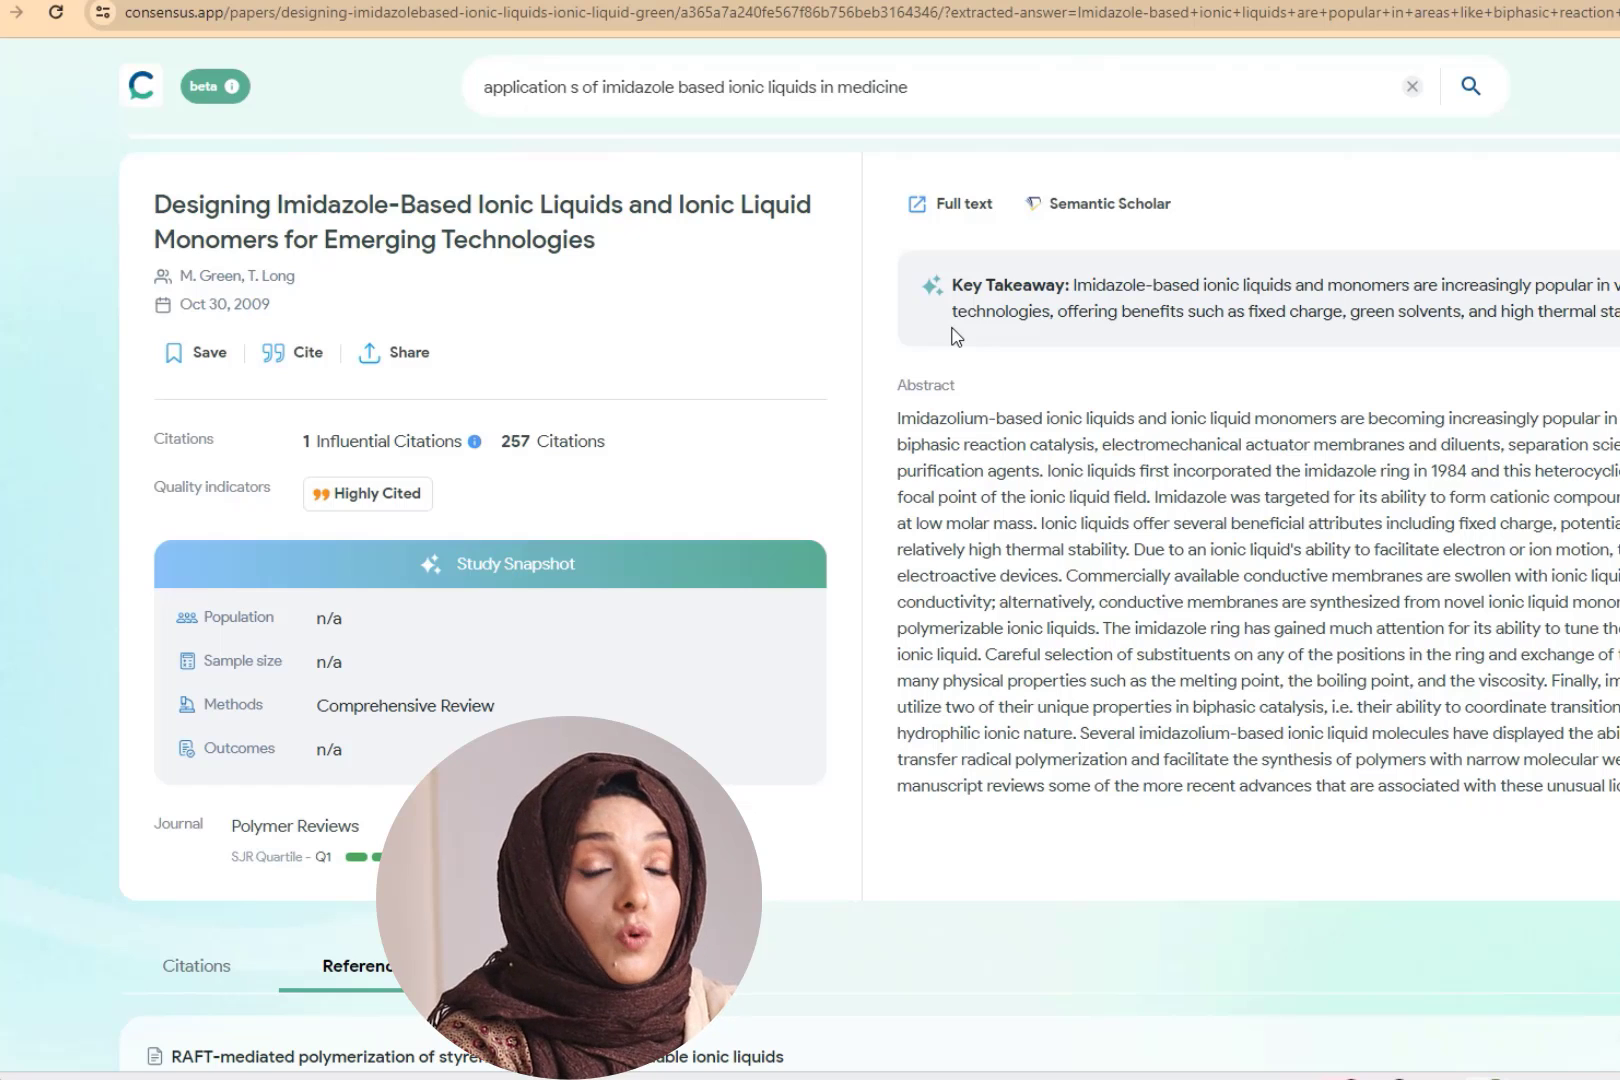
- Back on the results, open the filters and include Systematic Review among study types
{"action": "key", "text": "alt+Left"}
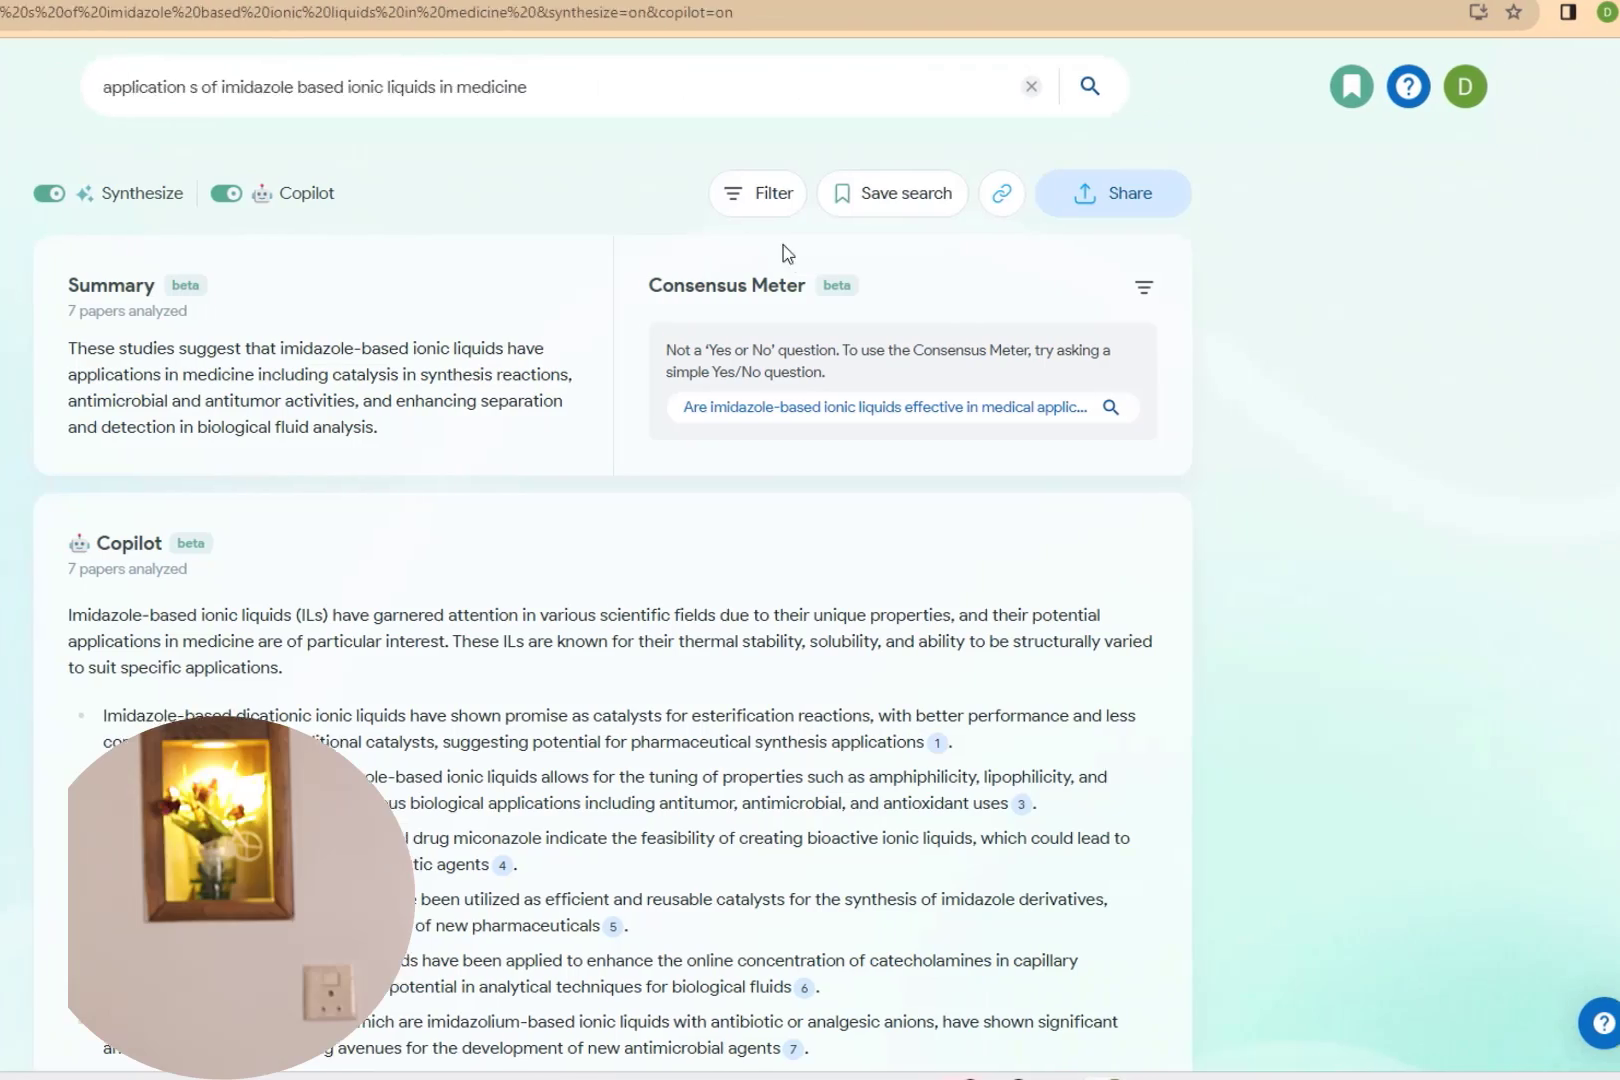
{"action": "left_click", "coordinate": [745, 205]}
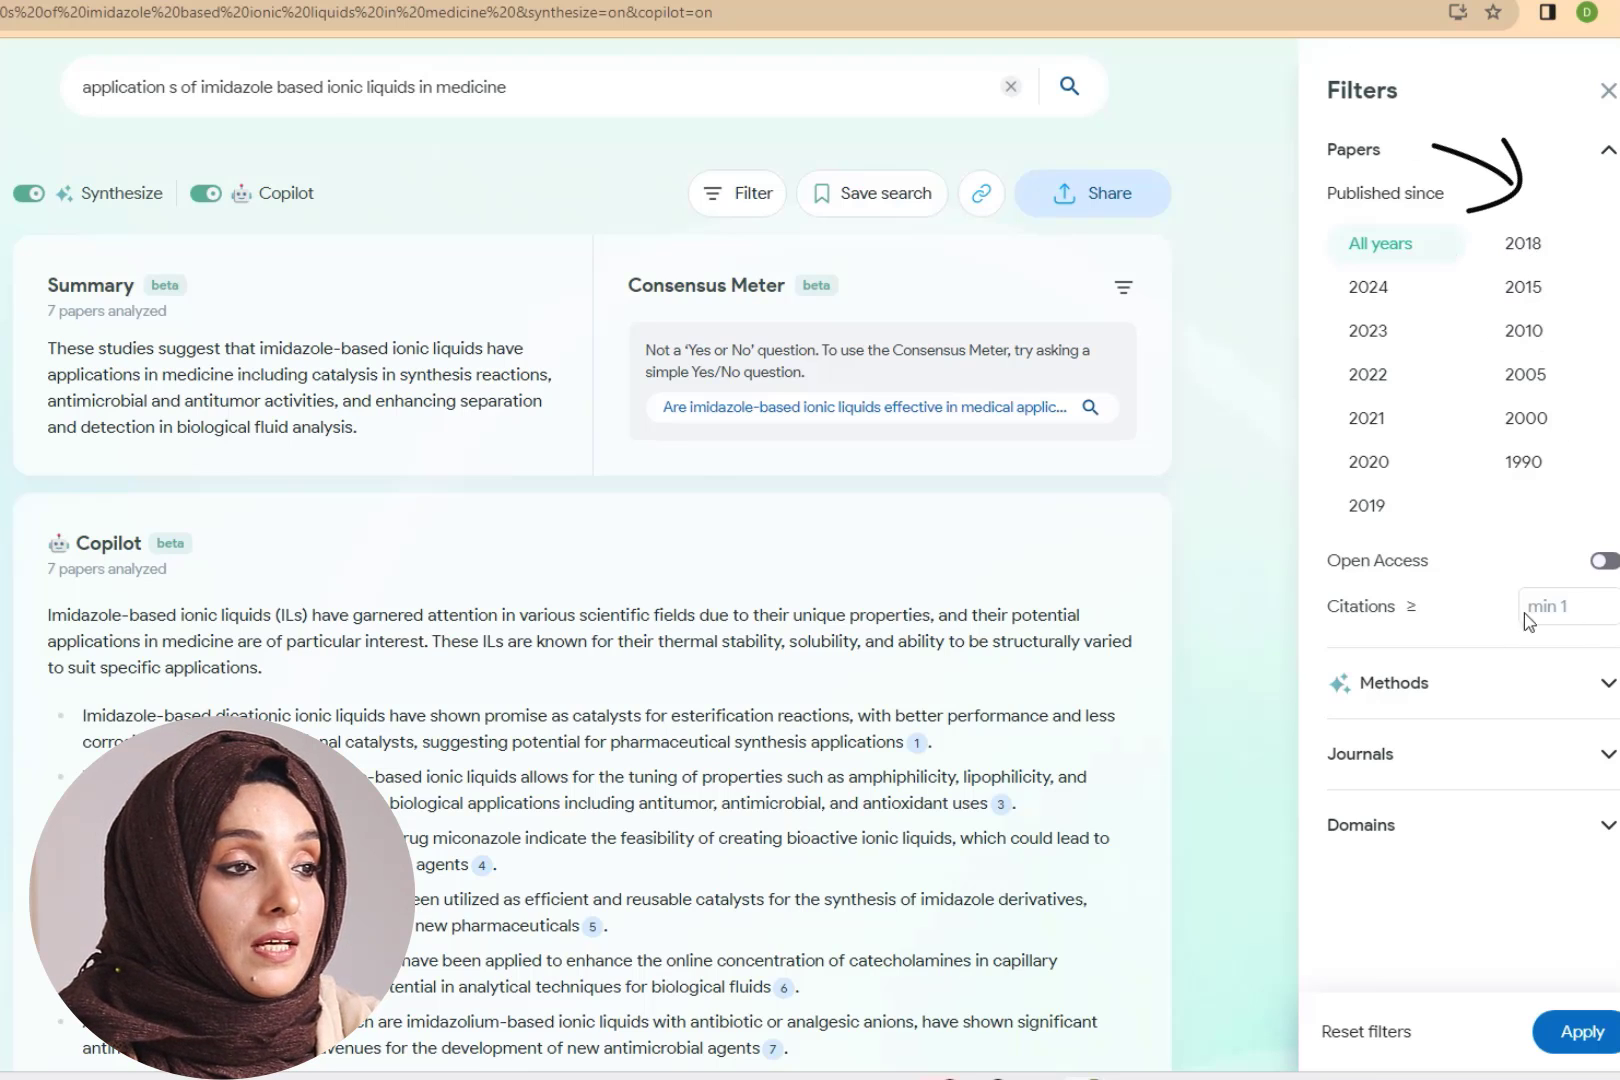
{"action": "left_click", "coordinate": [1600, 684]}
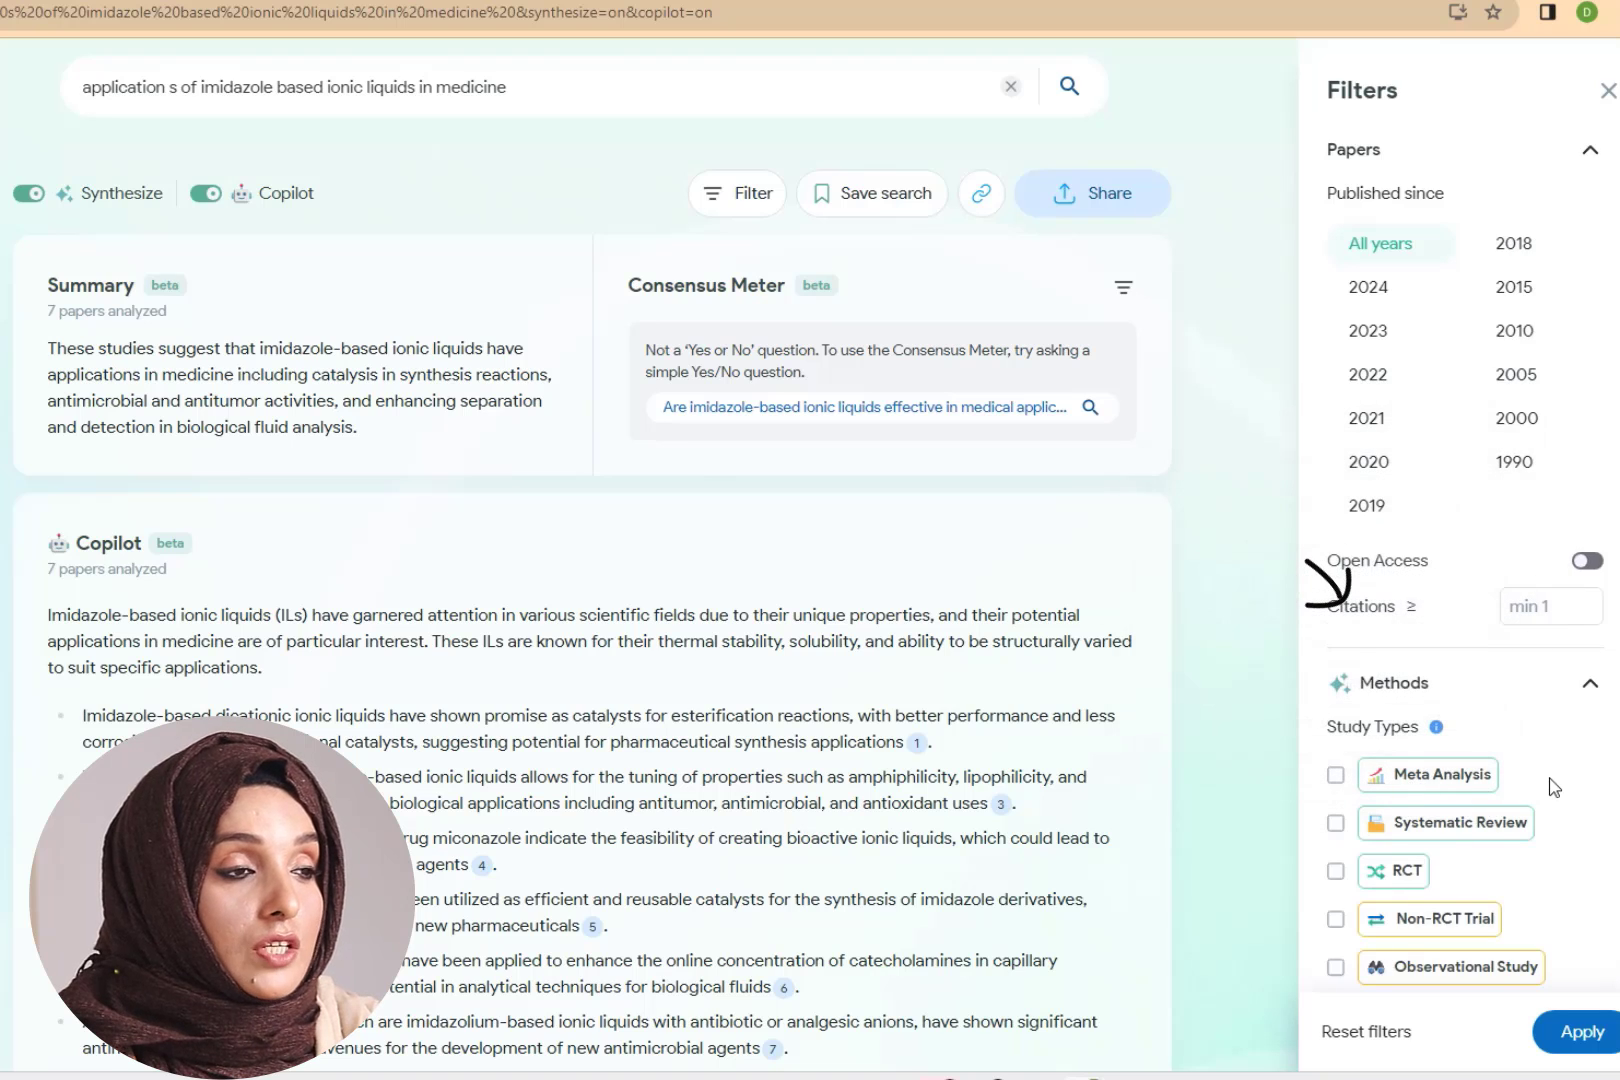
{"action": "scroll", "coordinate": [1553, 787], "scroll_direction": "down", "scroll_amount": 2}
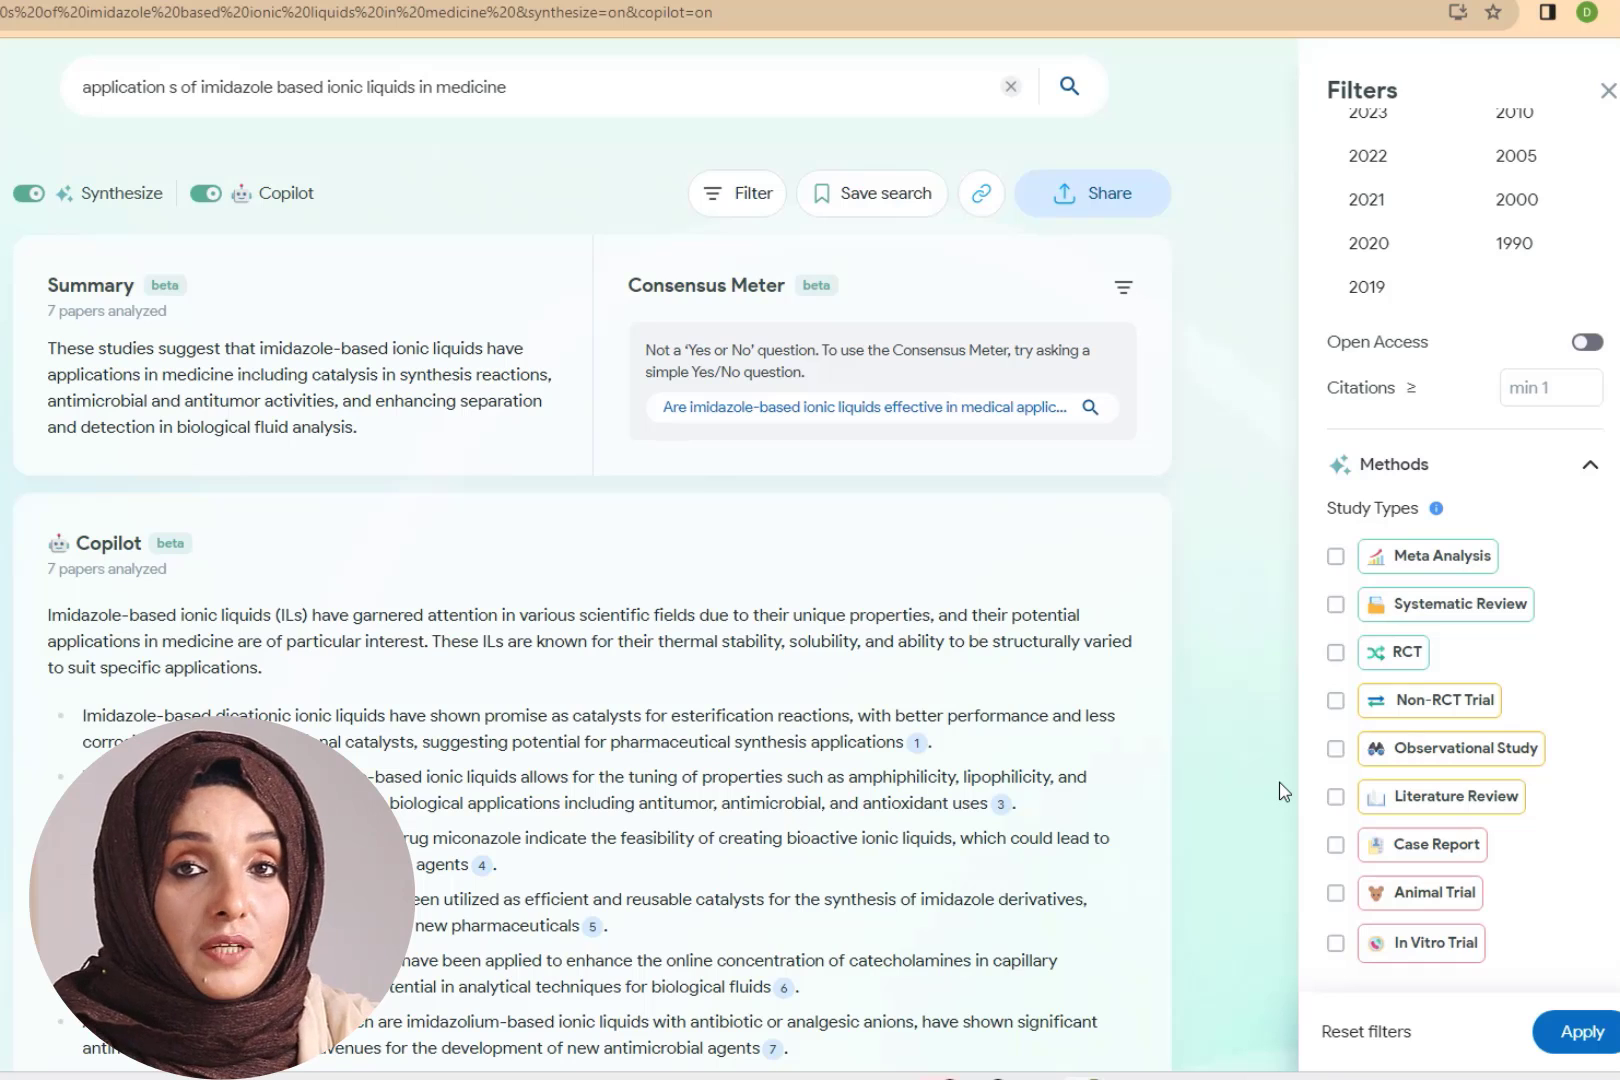
{"action": "mouse_move", "coordinate": [1365, 652]}
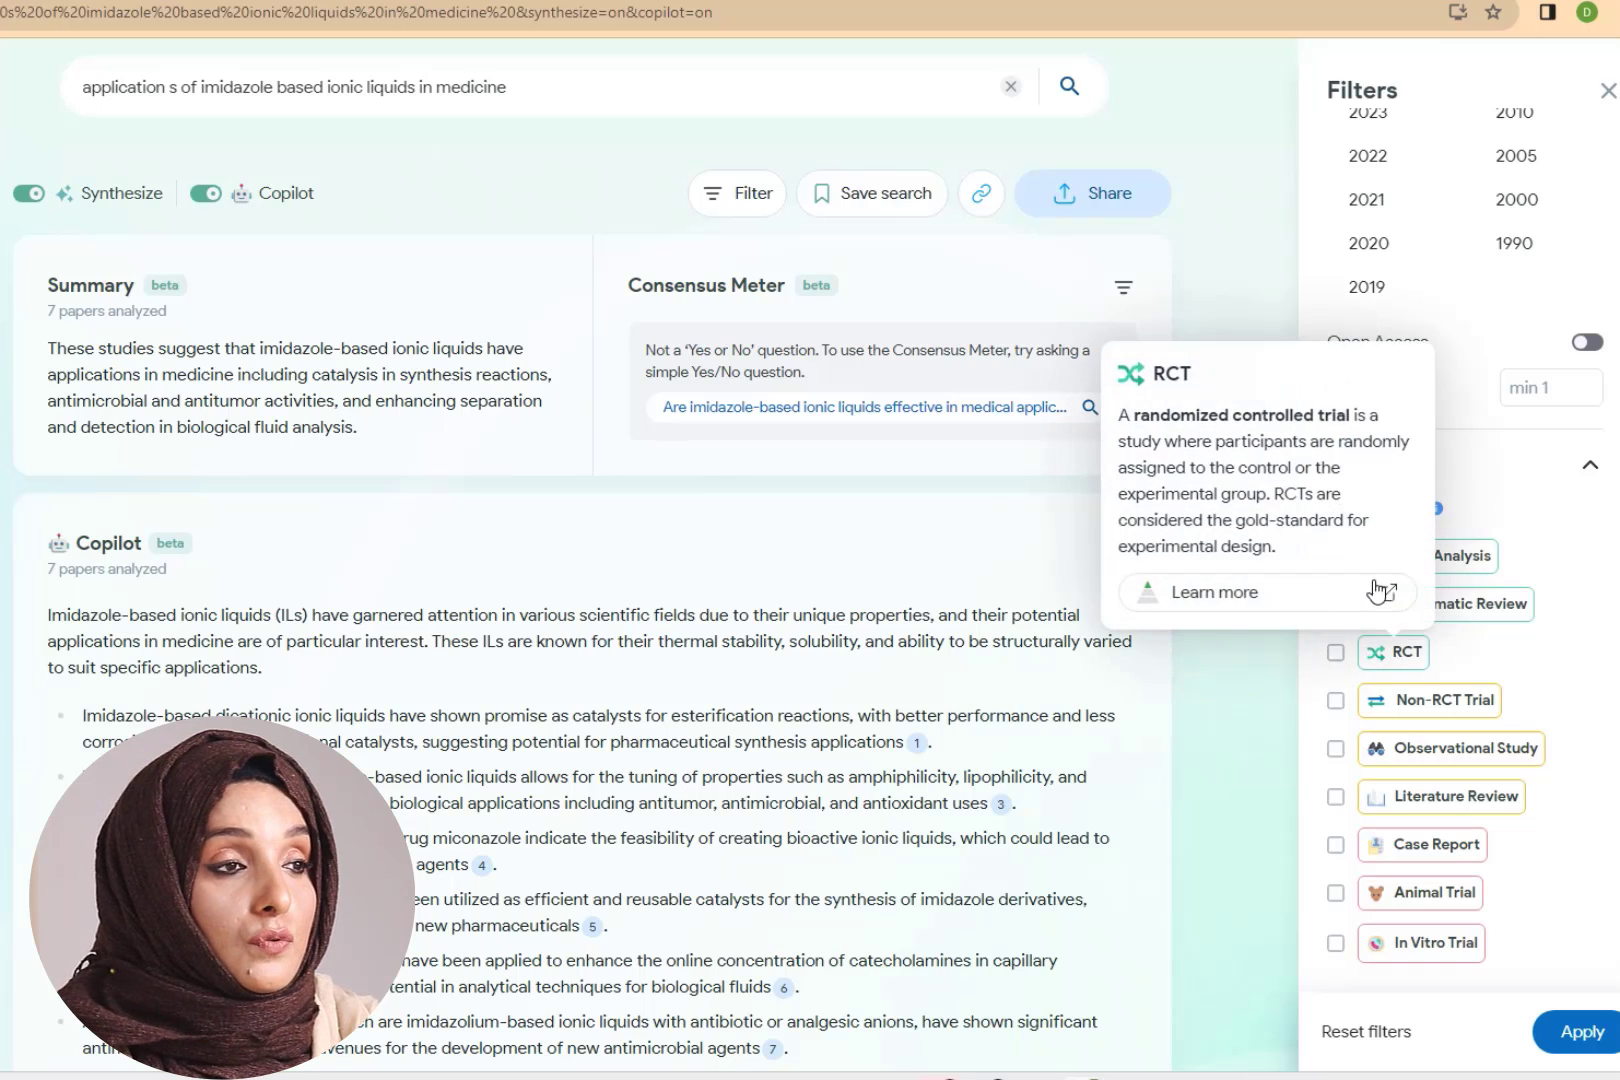
{"action": "mouse_move", "coordinate": [1399, 685]}
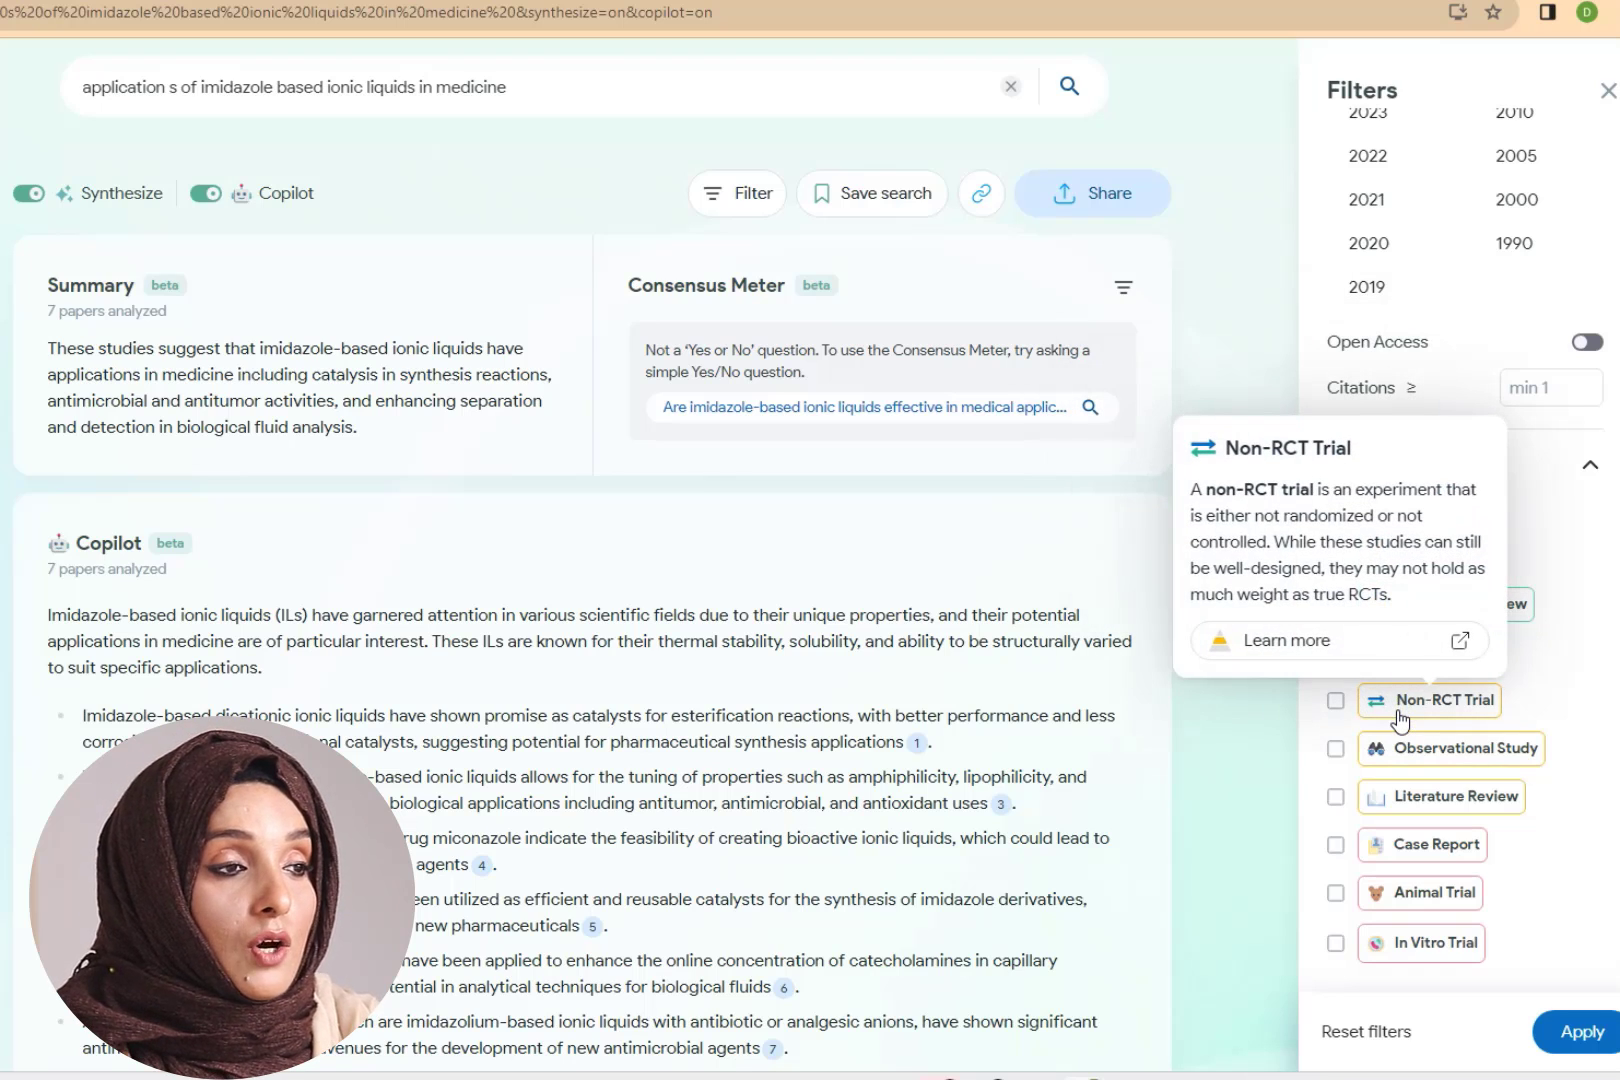
{"action": "mouse_move", "coordinate": [1400, 806]}
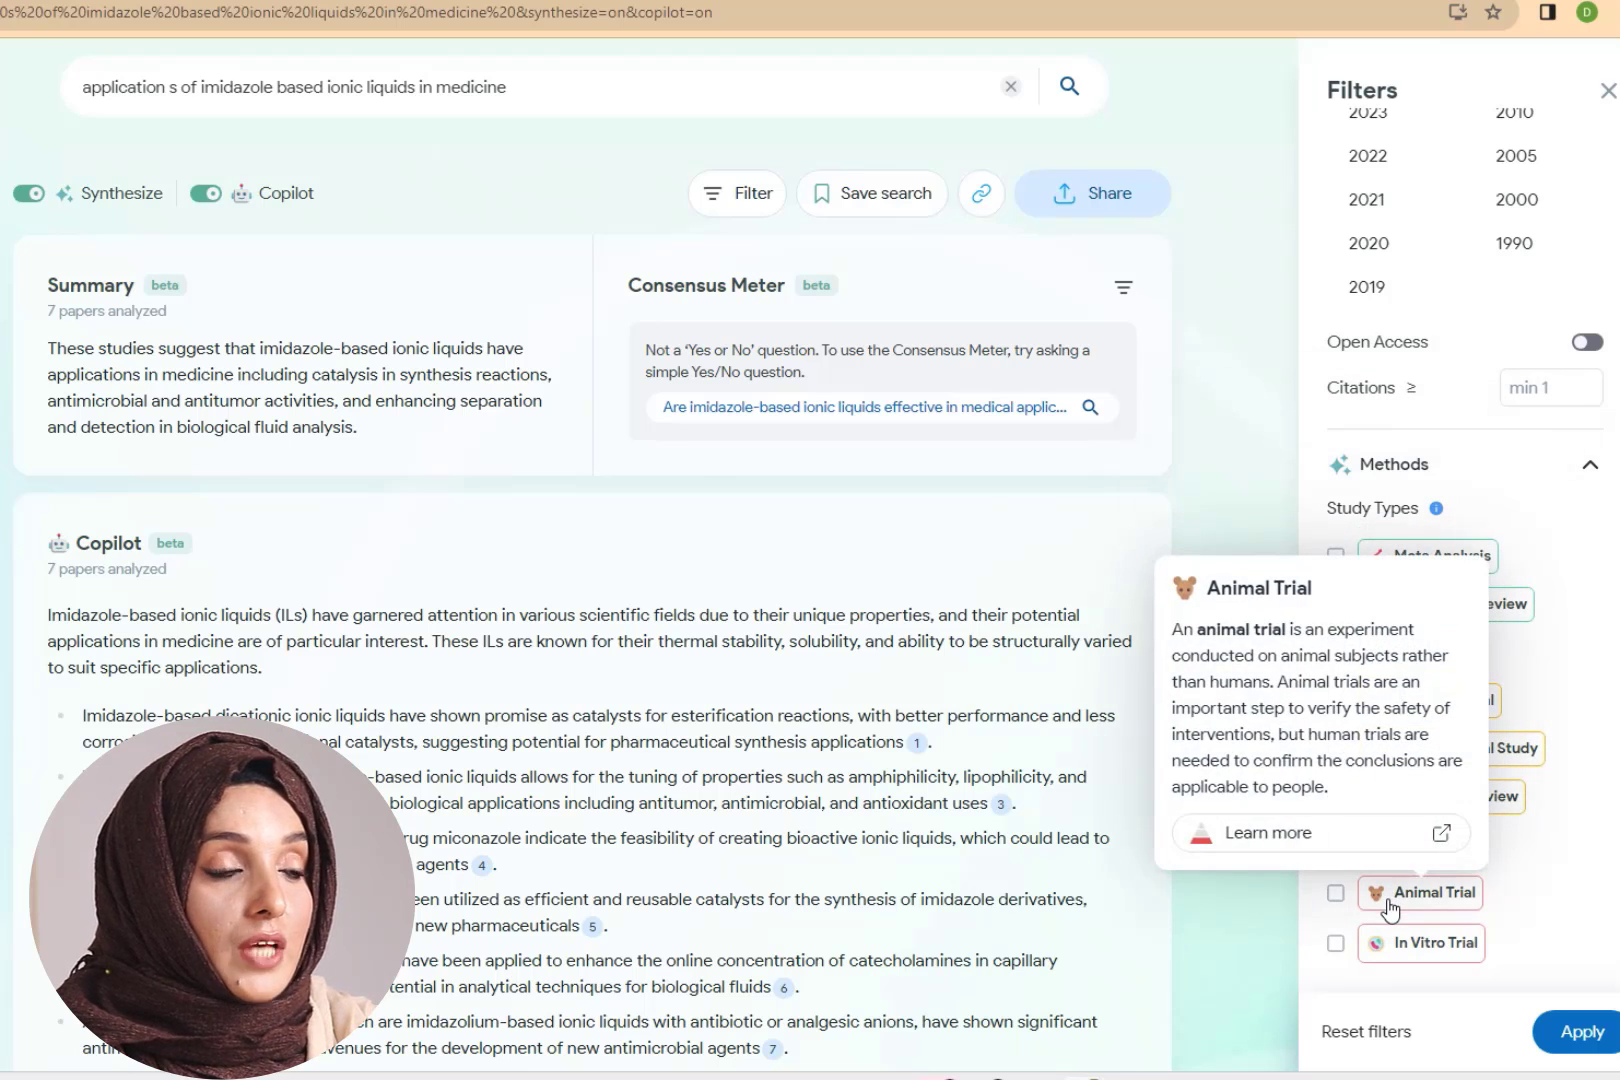
{"action": "mouse_move", "coordinate": [1387, 963]}
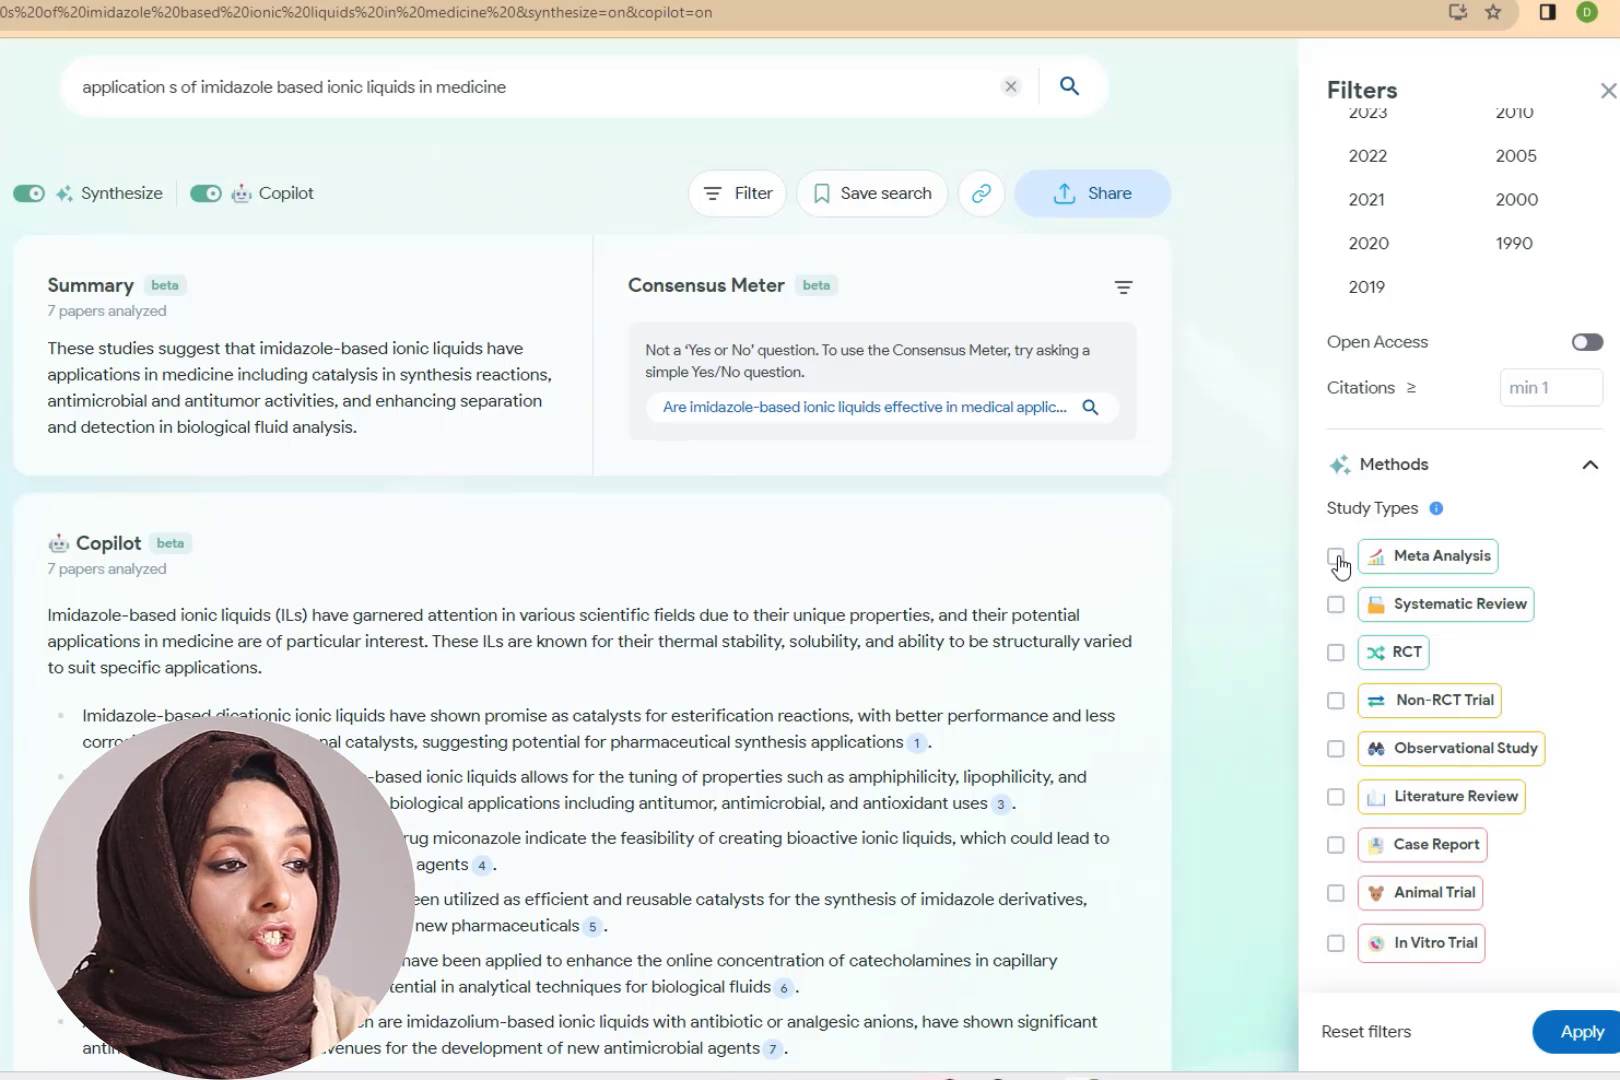
{"action": "left_click", "coordinate": [1337, 606]}
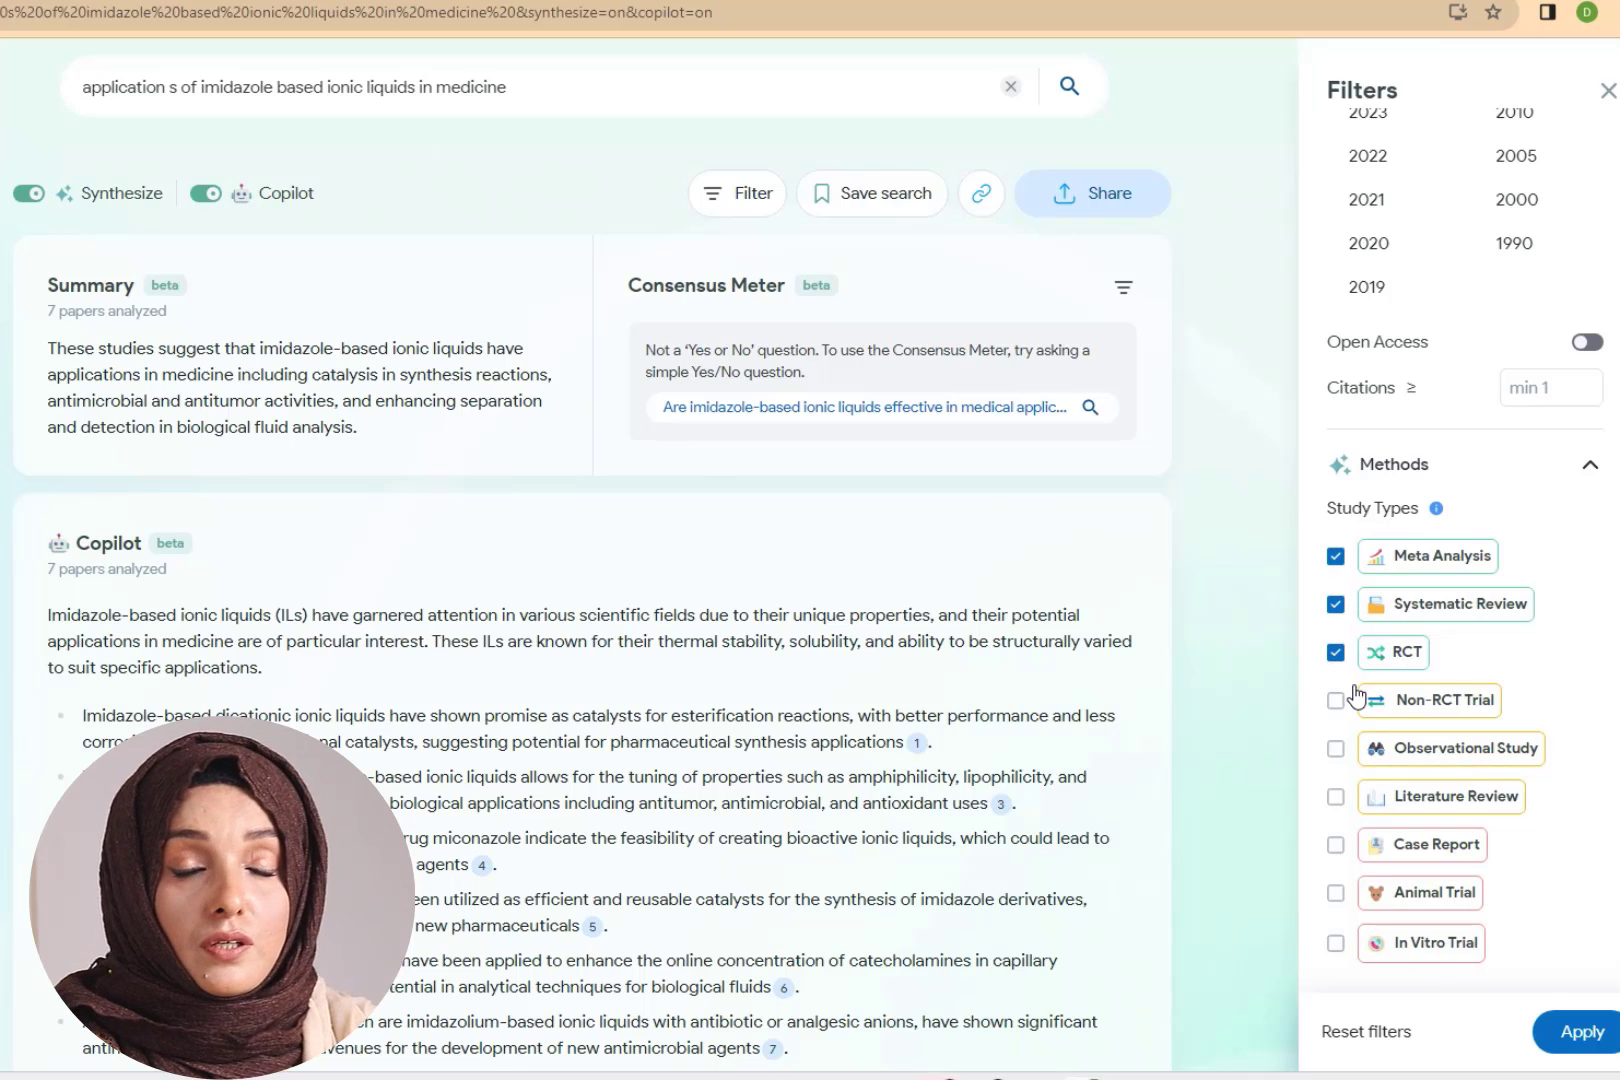
- Limit results to controlled human studies with a sample size of 30 or more
{"action": "scroll", "coordinate": [1390, 725], "scroll_direction": "down", "scroll_amount": 3}
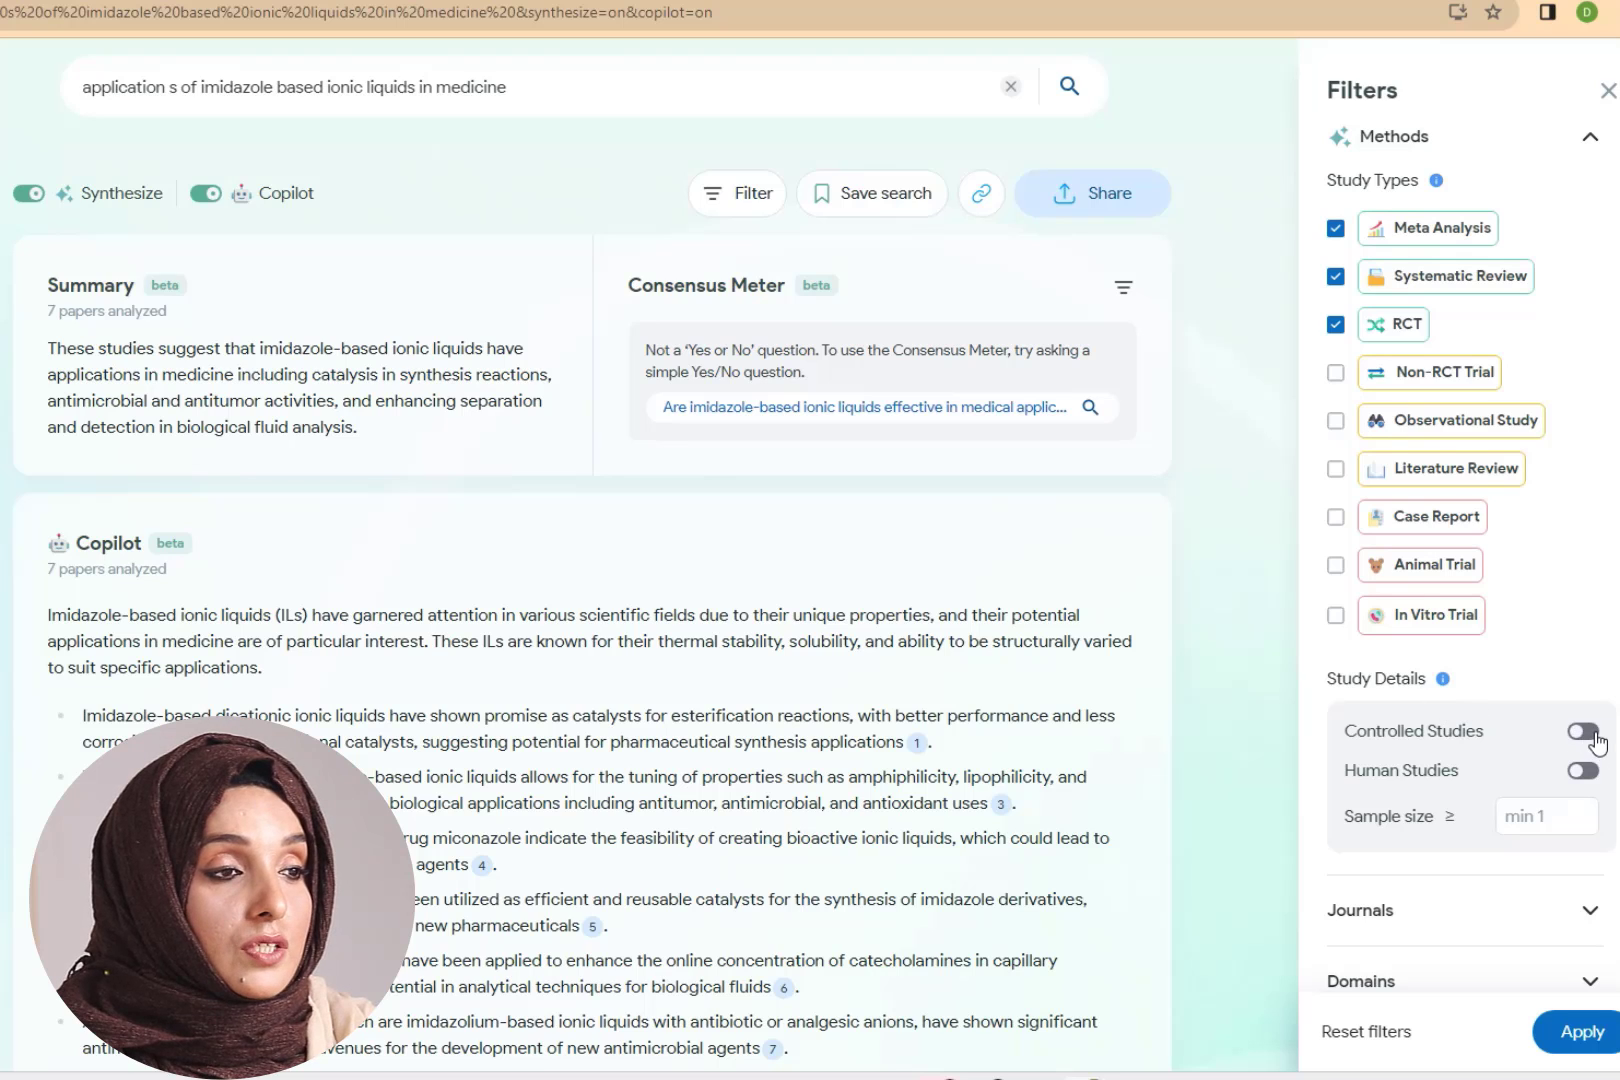
{"action": "left_click", "coordinate": [1595, 738]}
{"action": "left_click", "coordinate": [1588, 771]}
{"action": "left_click", "coordinate": [1549, 818]}
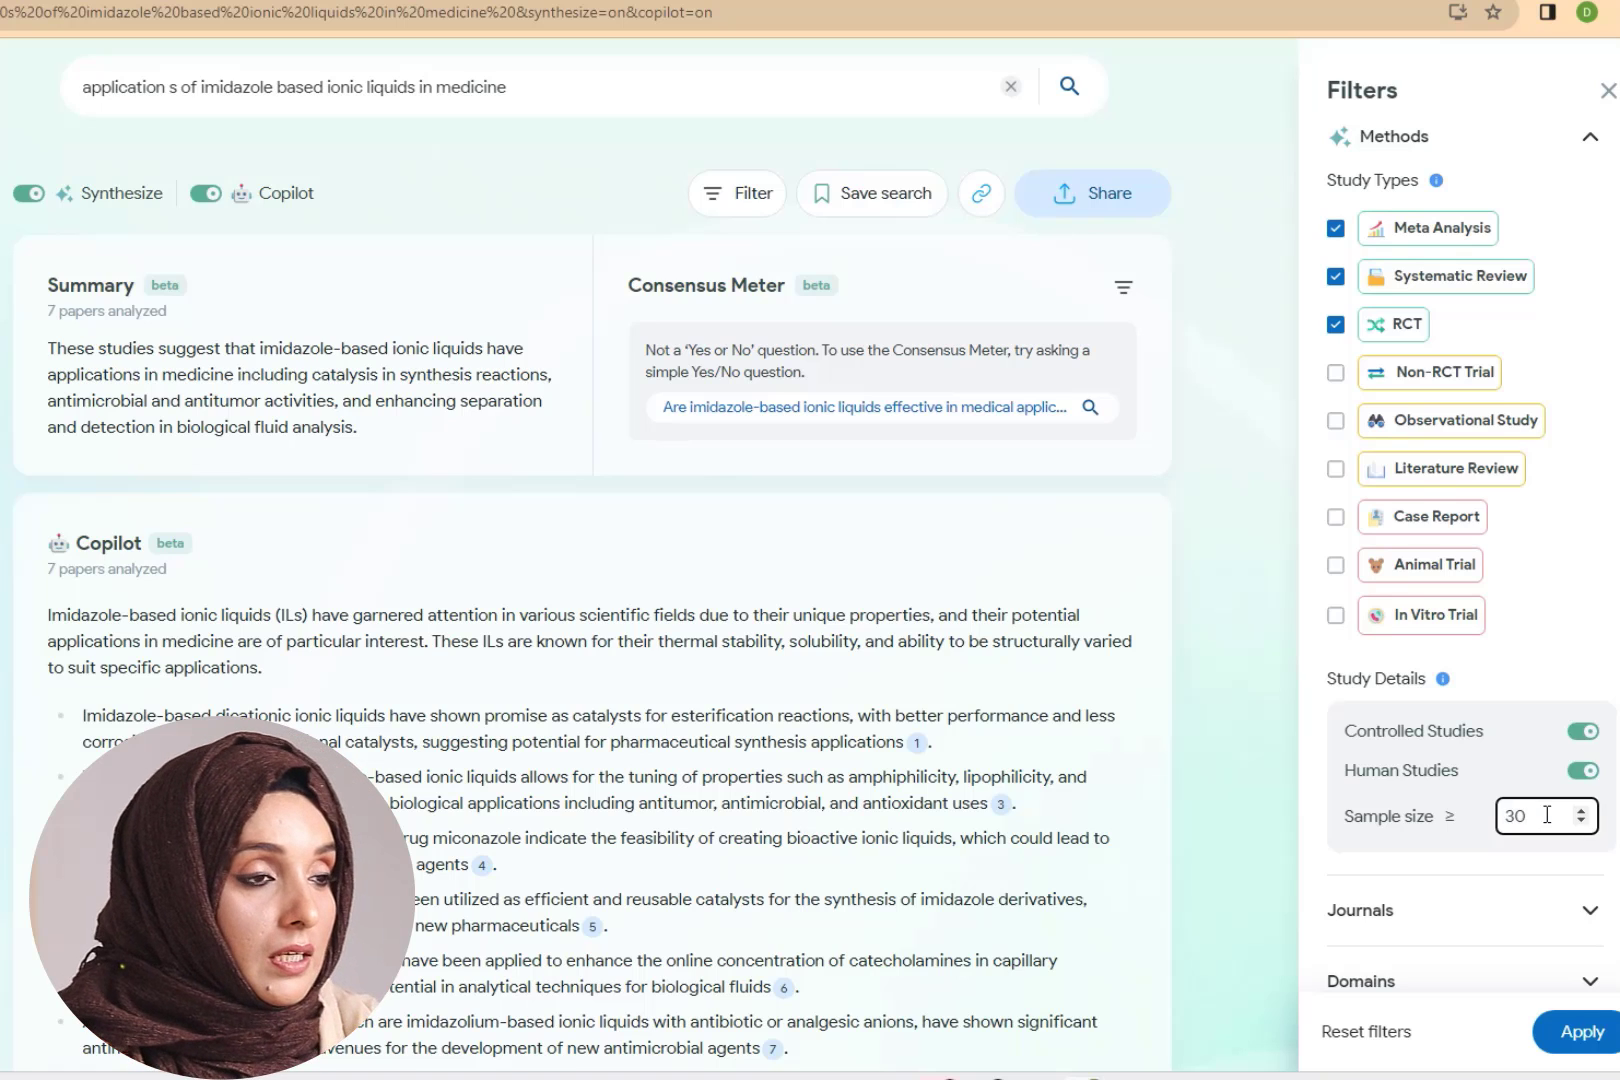
- Restrict research domains to Chemistry and Medicine and apply the filters
{"action": "left_click", "coordinate": [1589, 911]}
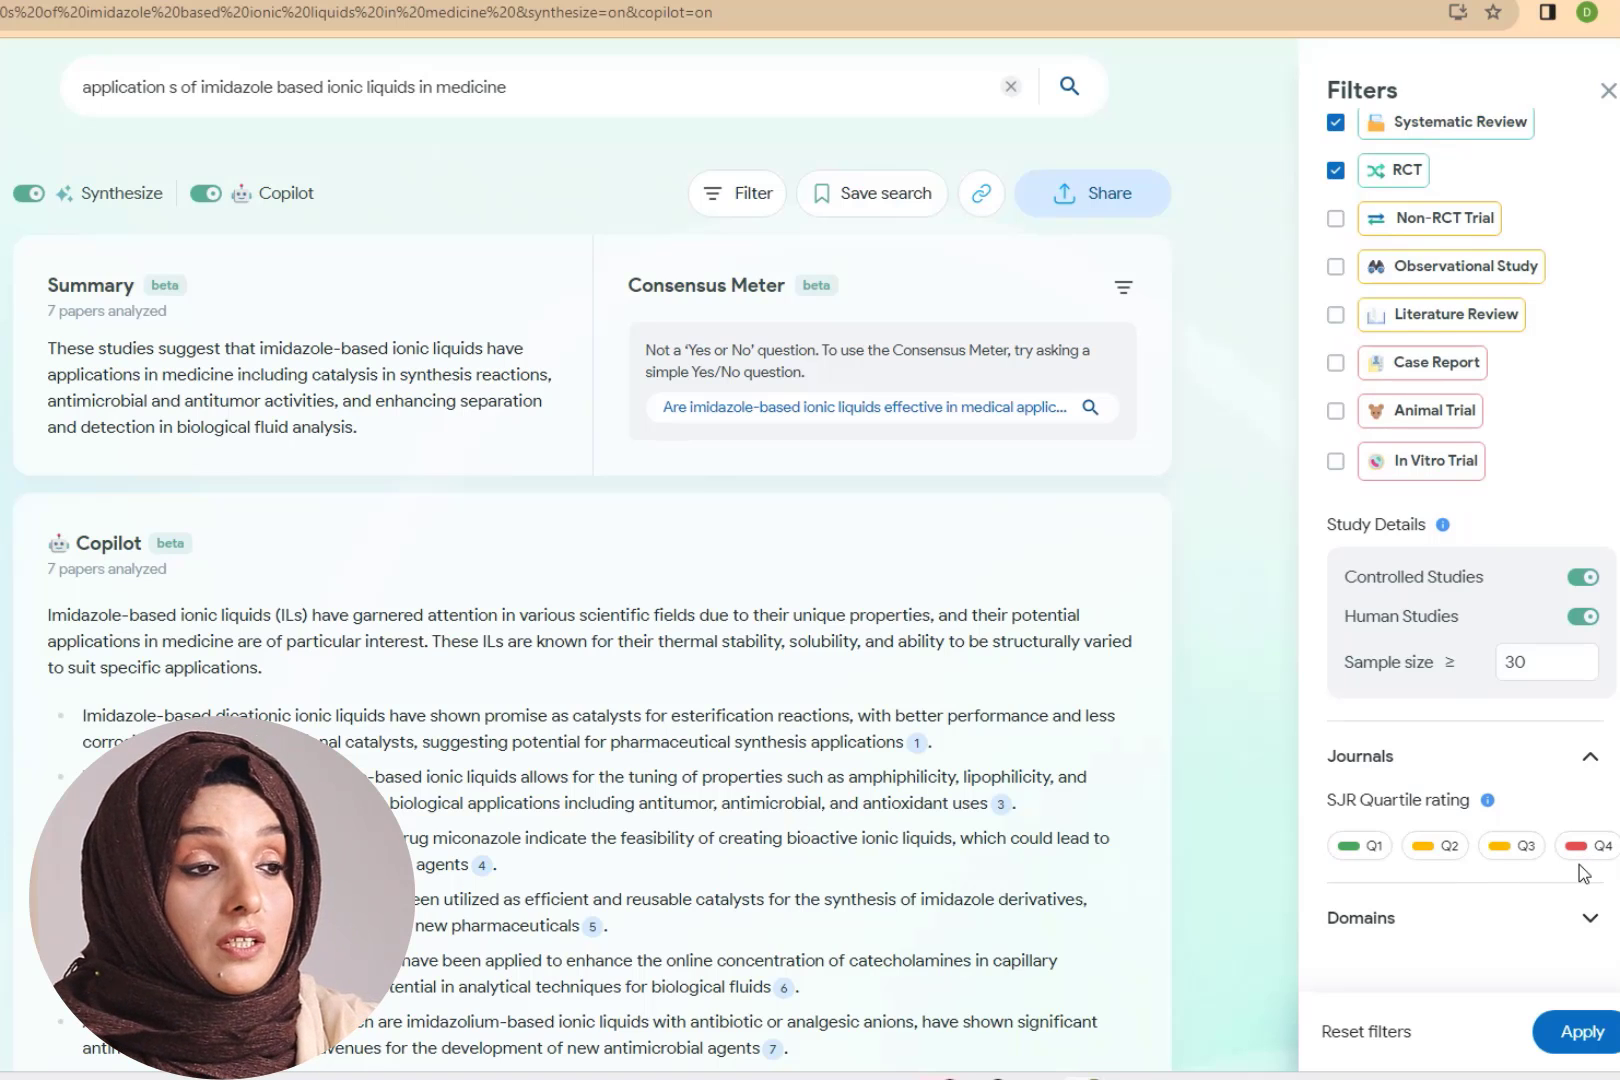
{"action": "left_click", "coordinate": [1587, 918]}
{"action": "scroll", "coordinate": [1499, 946], "scroll_direction": "down", "scroll_amount": 1}
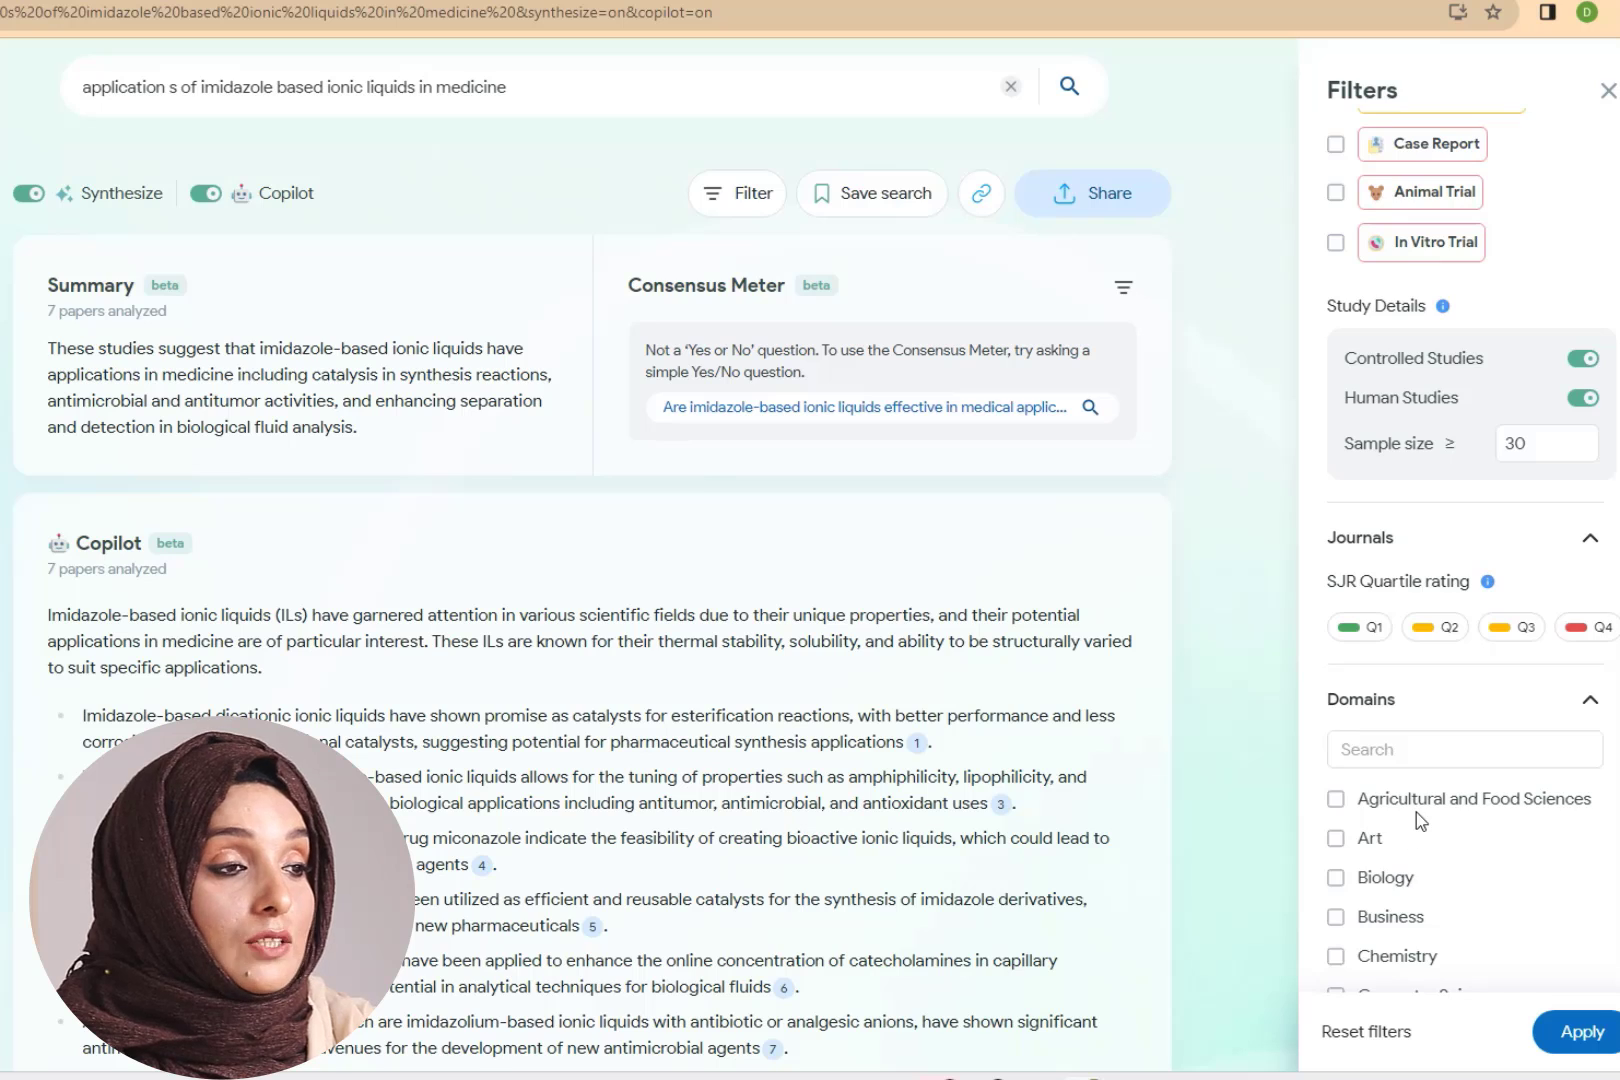
{"action": "scroll", "coordinate": [1416, 815], "scroll_direction": "down", "scroll_amount": 3}
{"action": "left_click", "coordinate": [1340, 739]}
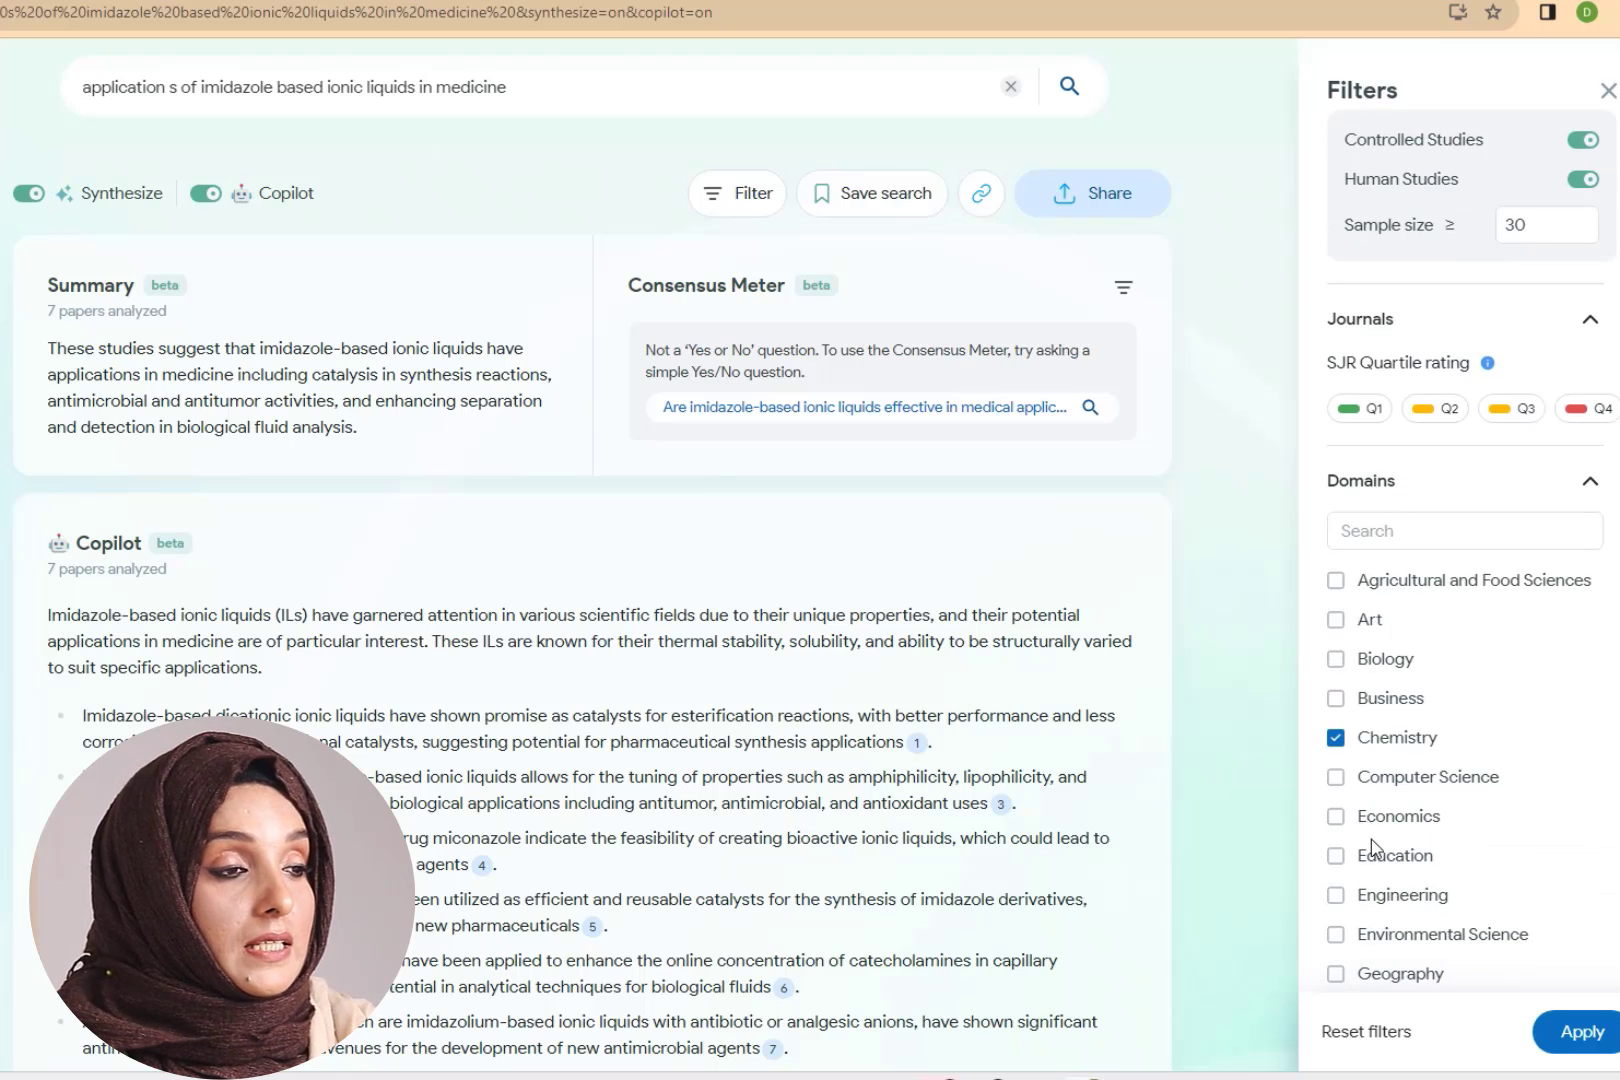
{"action": "scroll", "coordinate": [1538, 980], "scroll_direction": "down", "scroll_amount": 4}
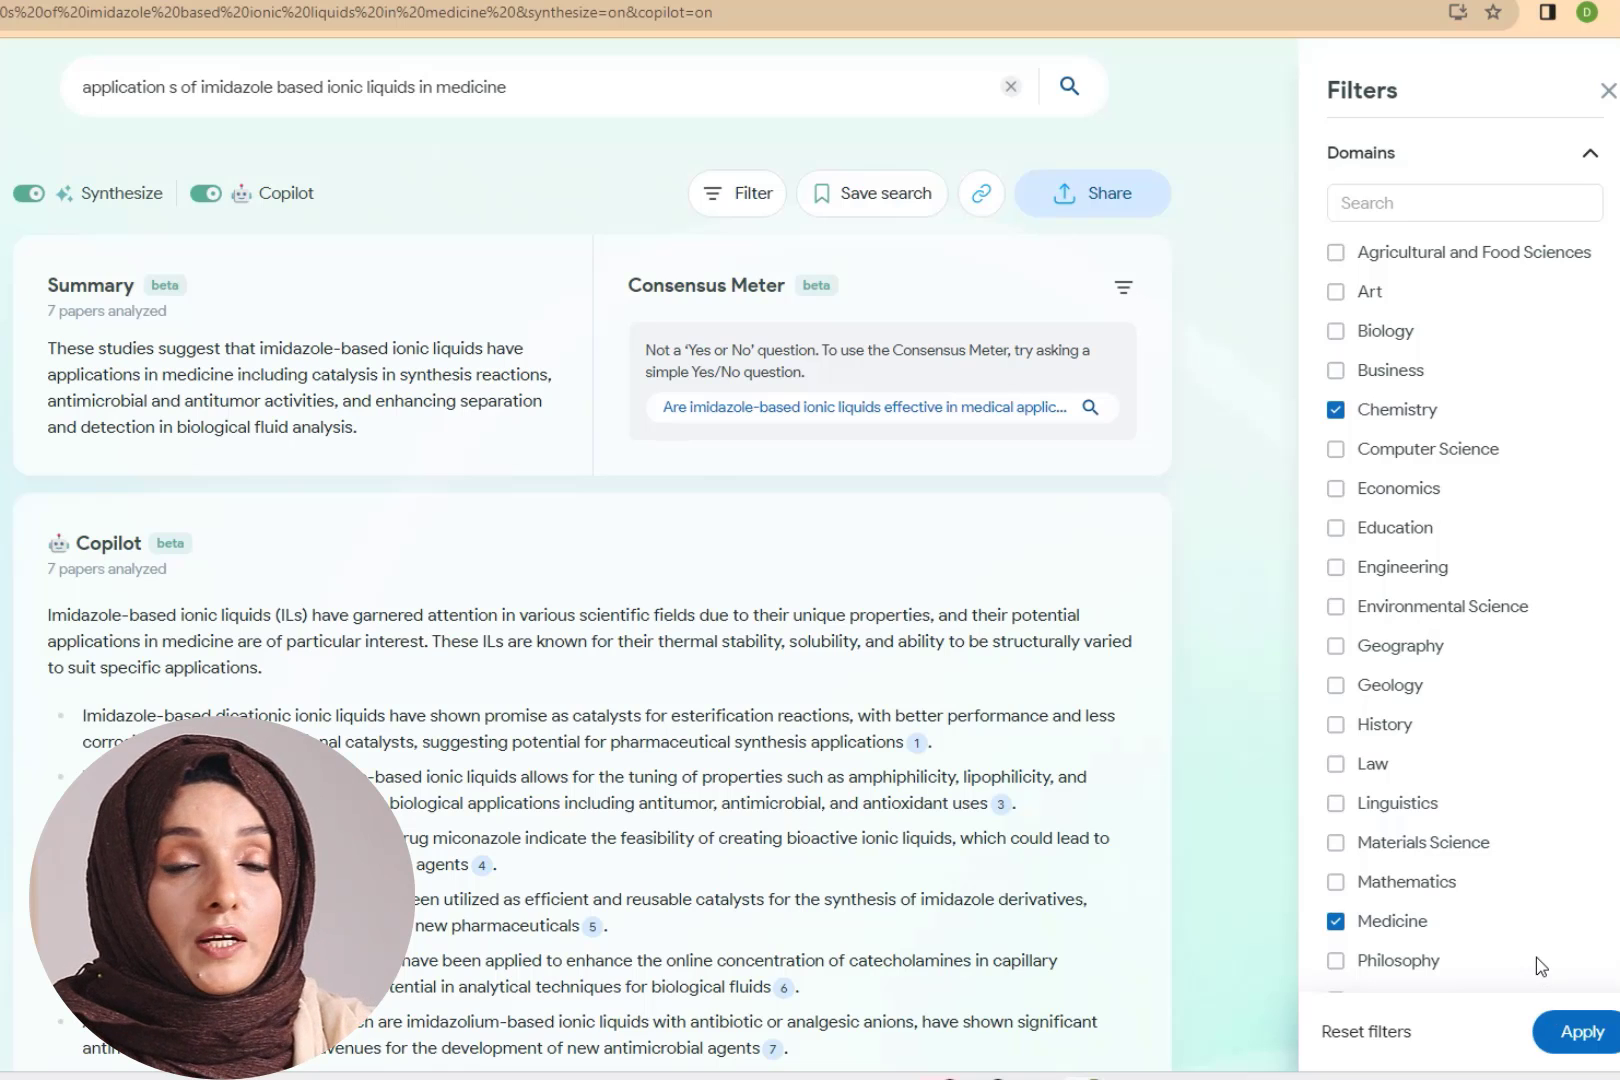
{"action": "left_click", "coordinate": [1578, 1032]}
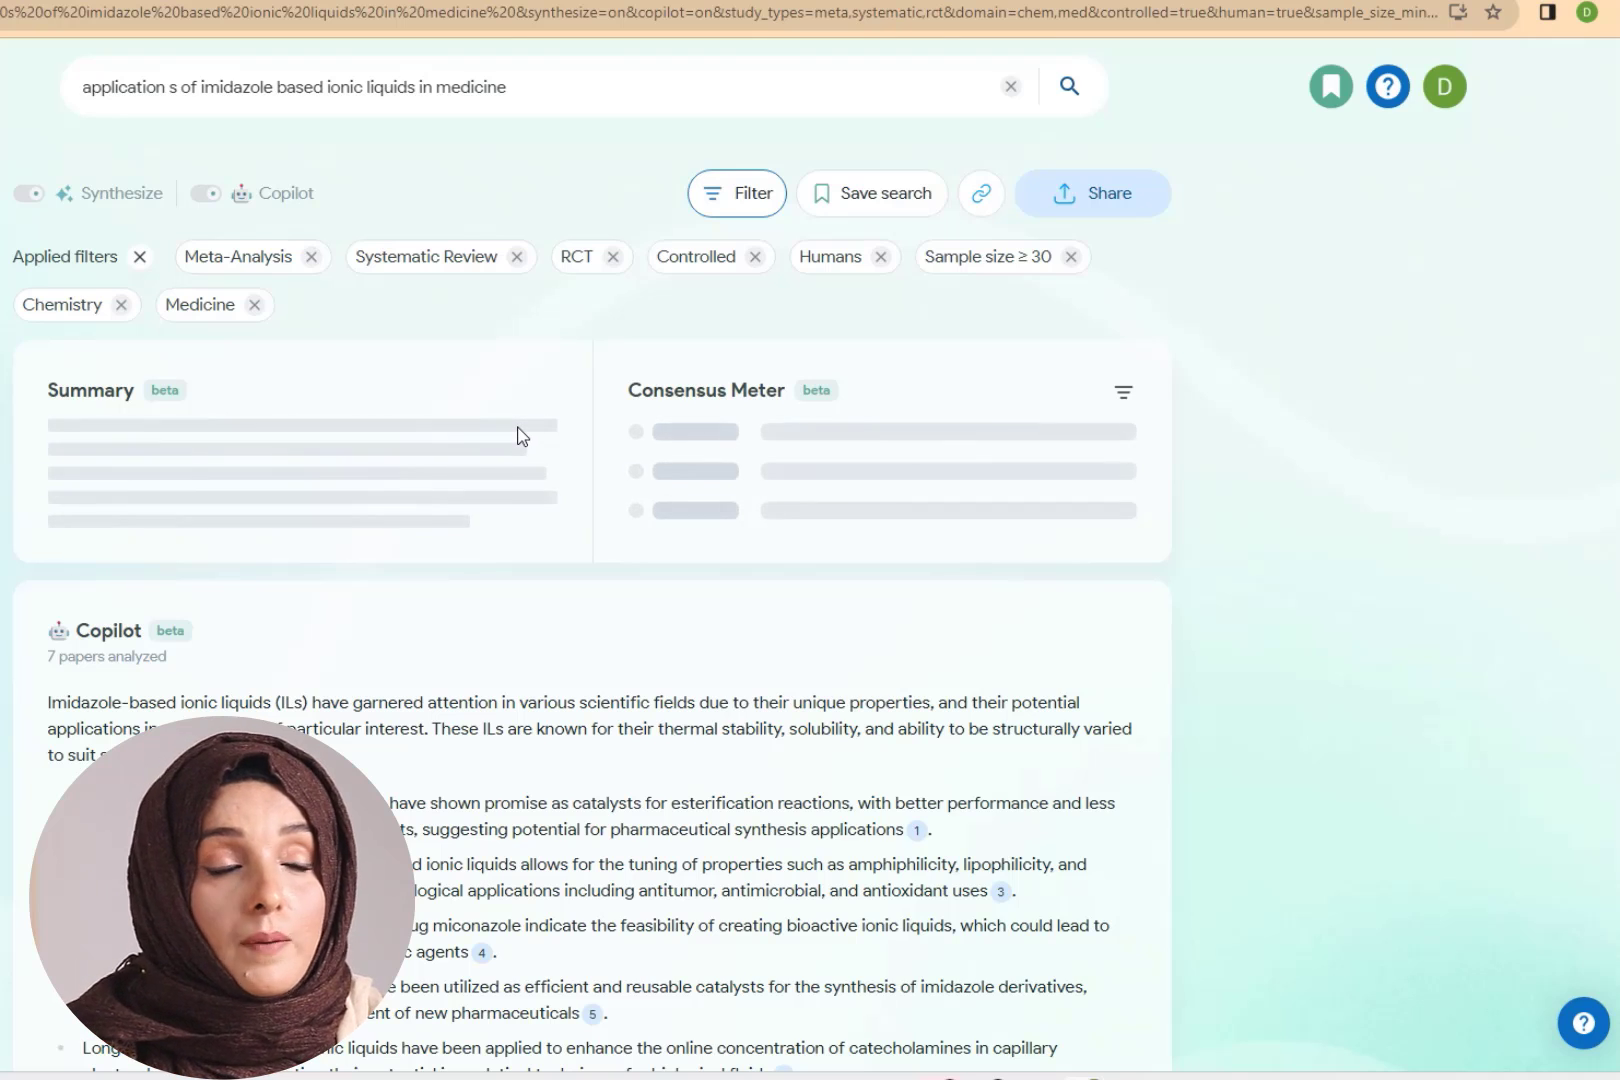
- Scroll through the filtered result cards, including the Delamanid tuberculosis and temozolomide melanoma trials
{"action": "scroll", "coordinate": [517, 435], "scroll_direction": "down", "scroll_amount": 15}
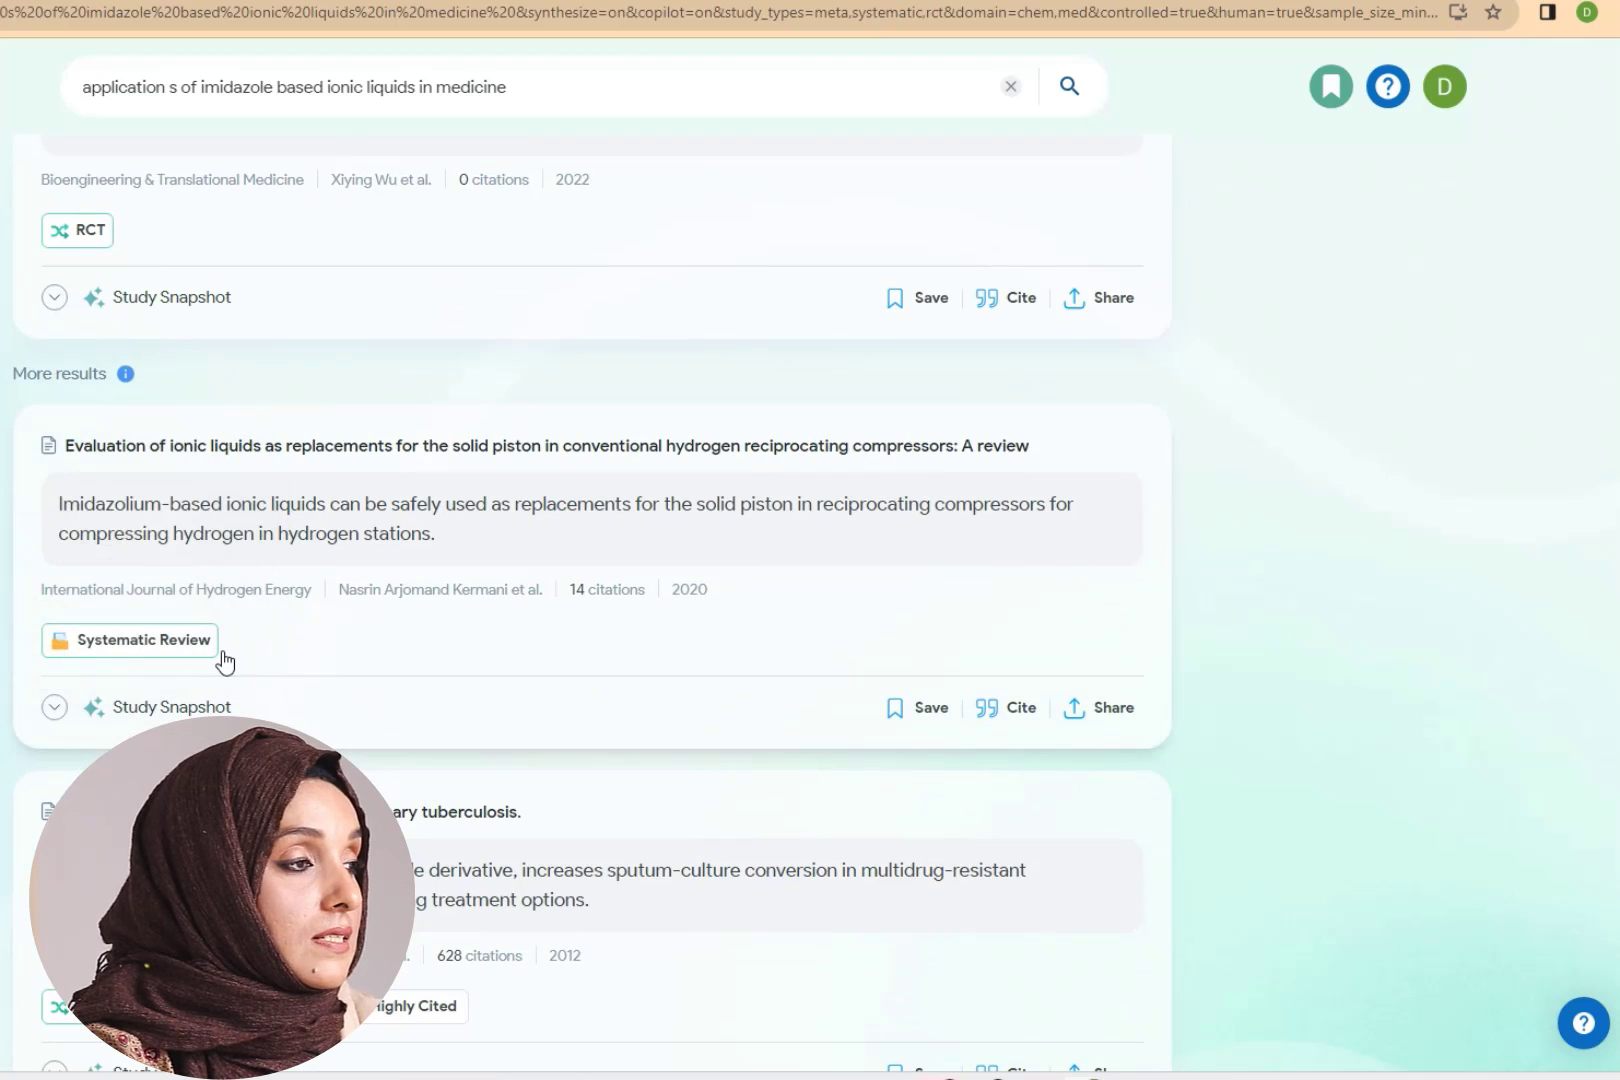
{"action": "scroll", "coordinate": [222, 662], "scroll_direction": "down", "scroll_amount": 2}
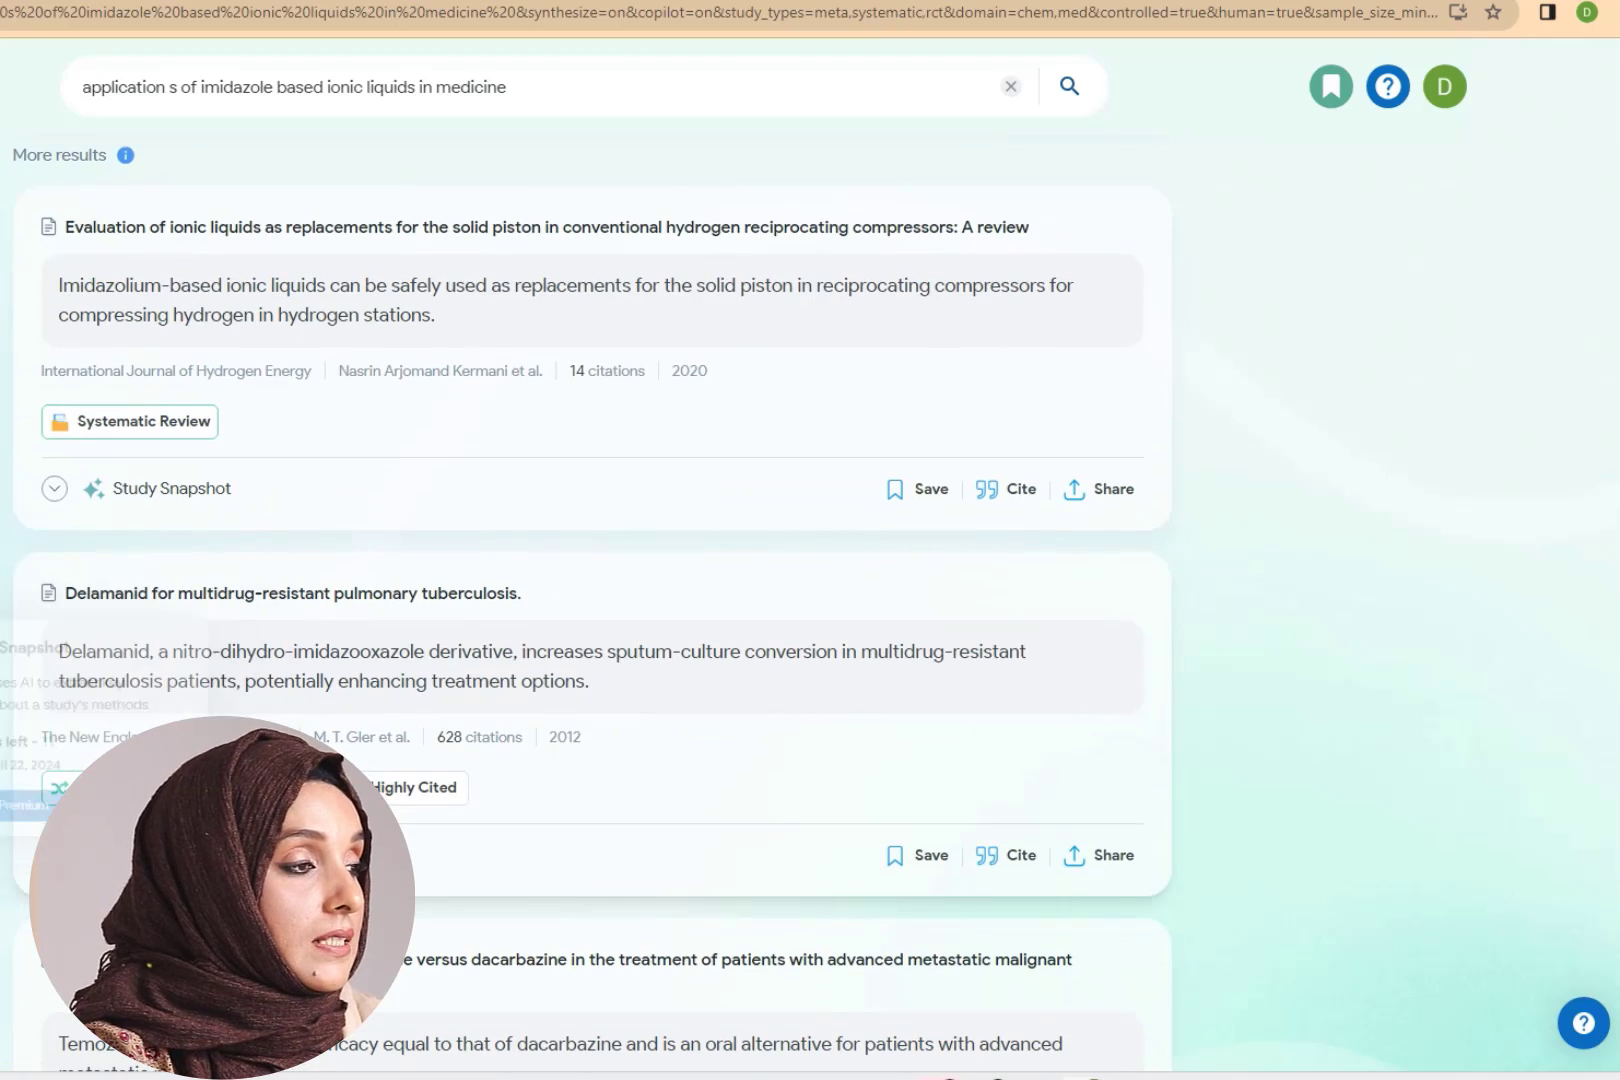
{"action": "mouse_move", "coordinate": [200, 787]}
{"action": "scroll", "coordinate": [400, 787], "scroll_direction": "down", "scroll_amount": 4}
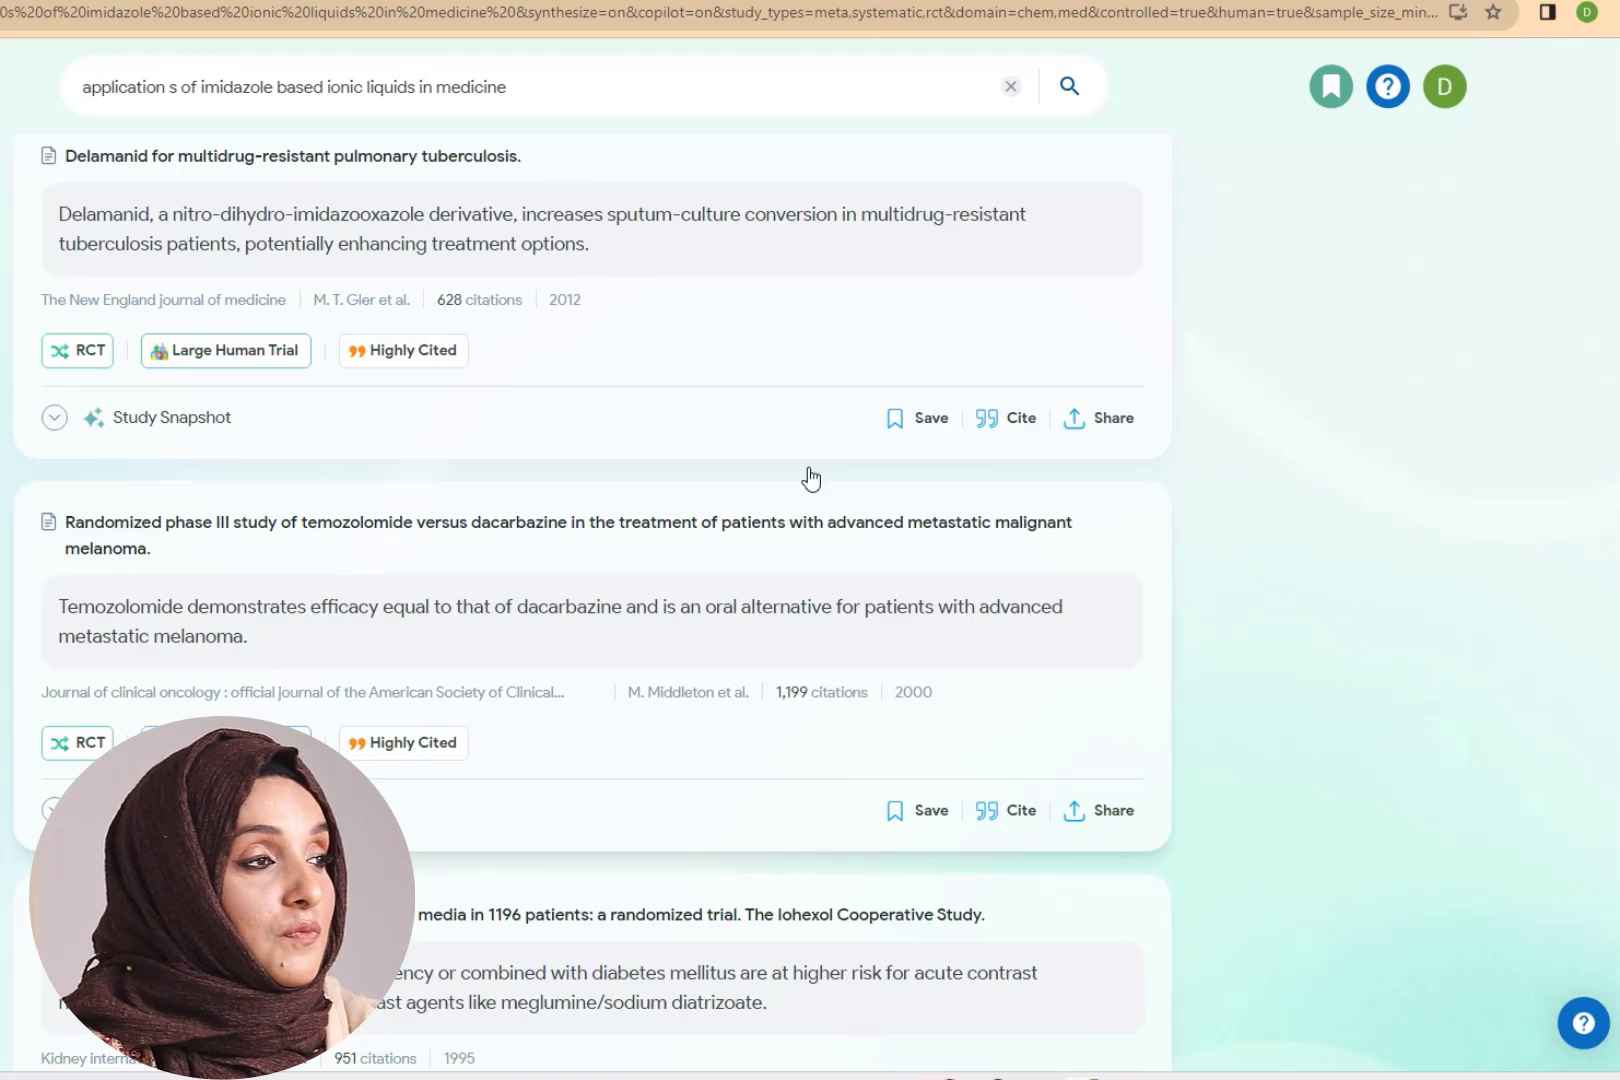
{"action": "scroll", "coordinate": [811, 478], "scroll_direction": "up", "scroll_amount": 6}
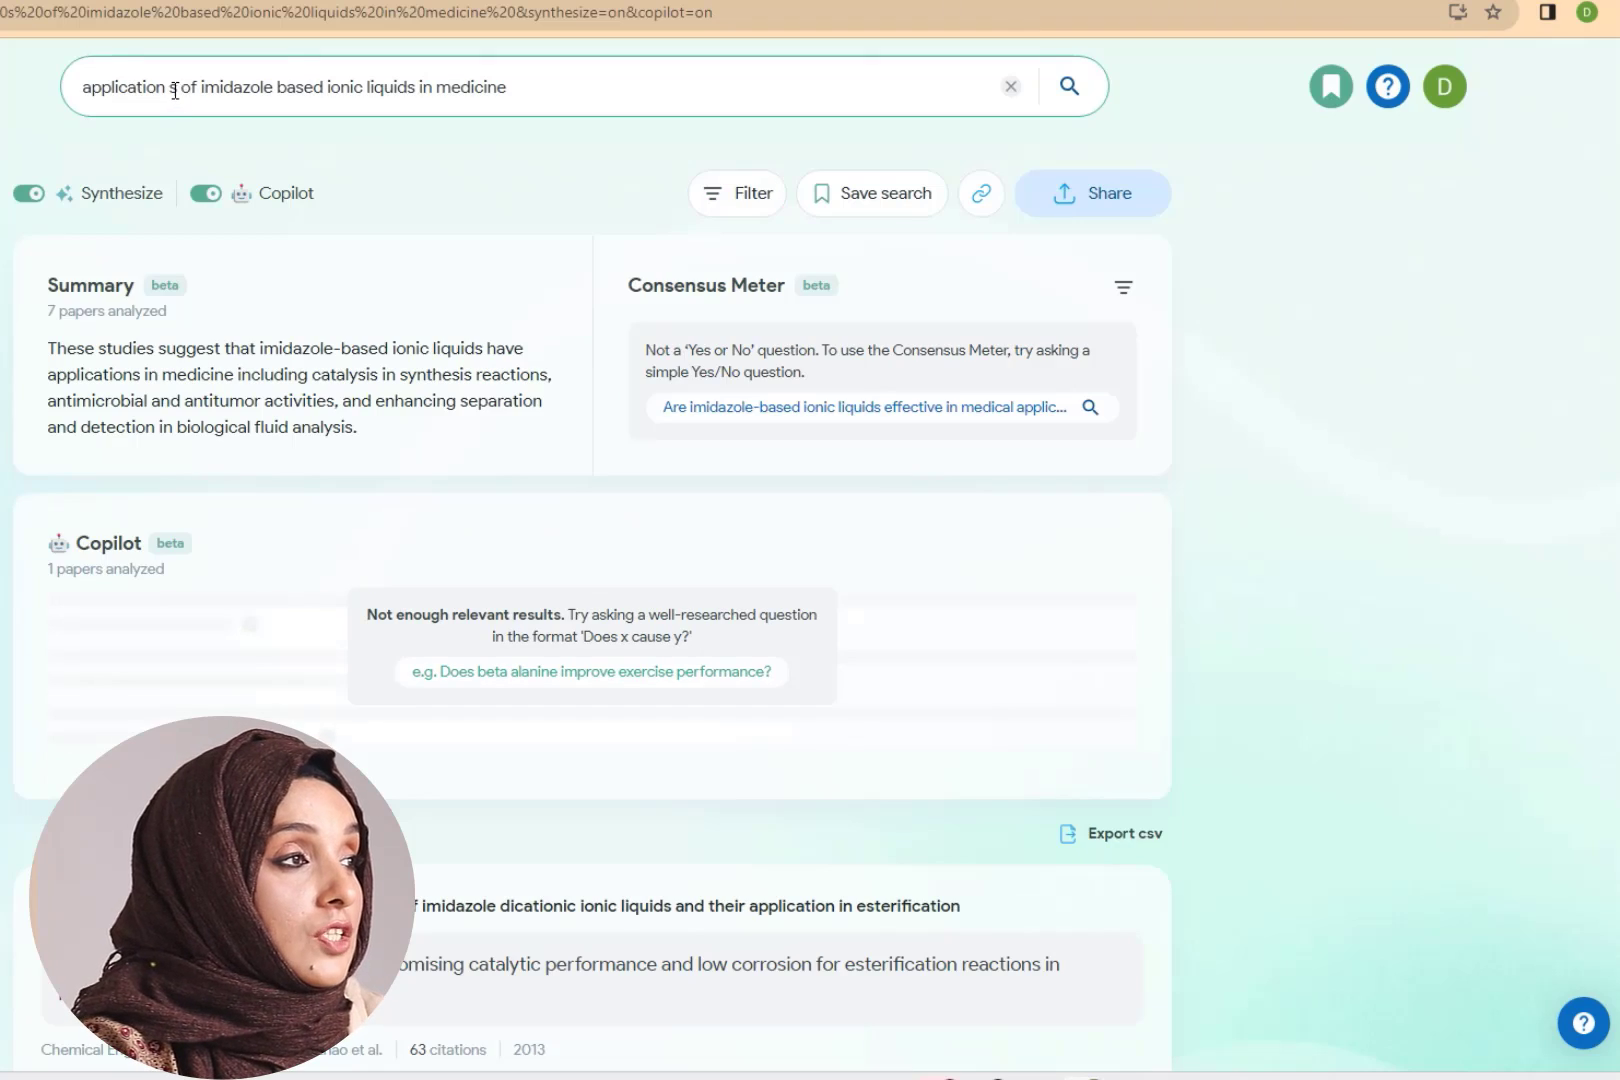
- Run the suggested yes/no effectiveness question and highlight its 71% Yes and 29% Possibly shares
{"action": "key", "text": "BackSpace"}
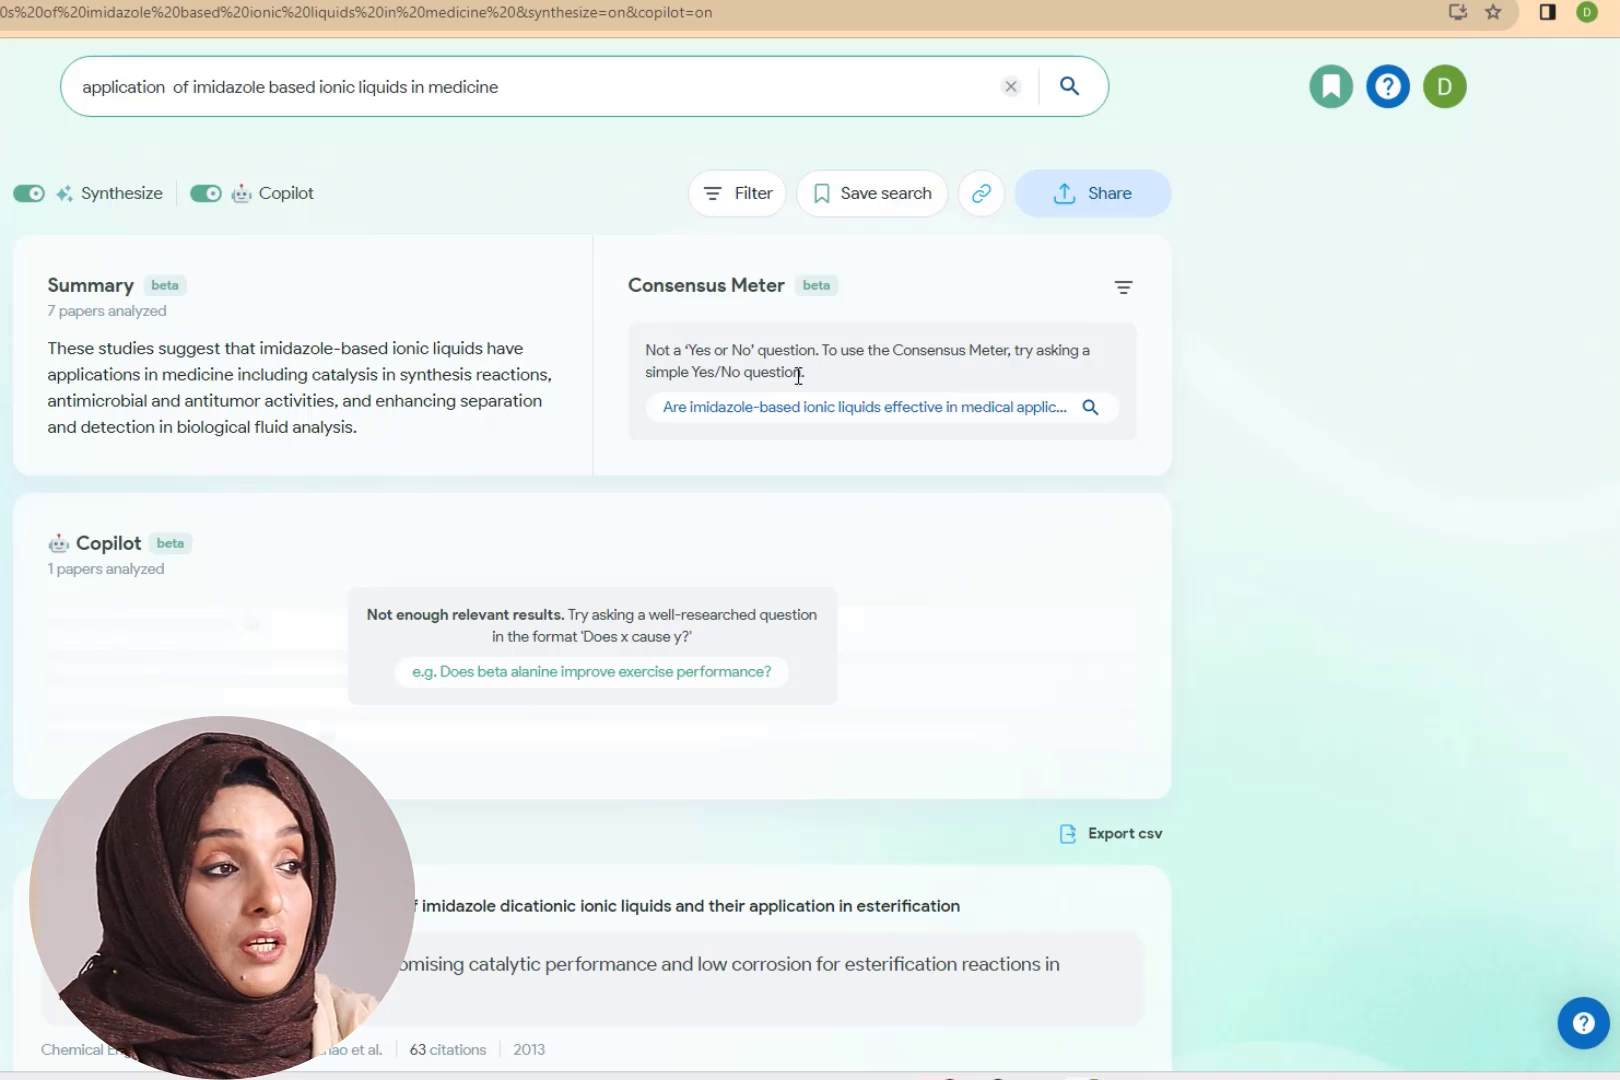
{"action": "left_click", "coordinate": [1083, 410]}
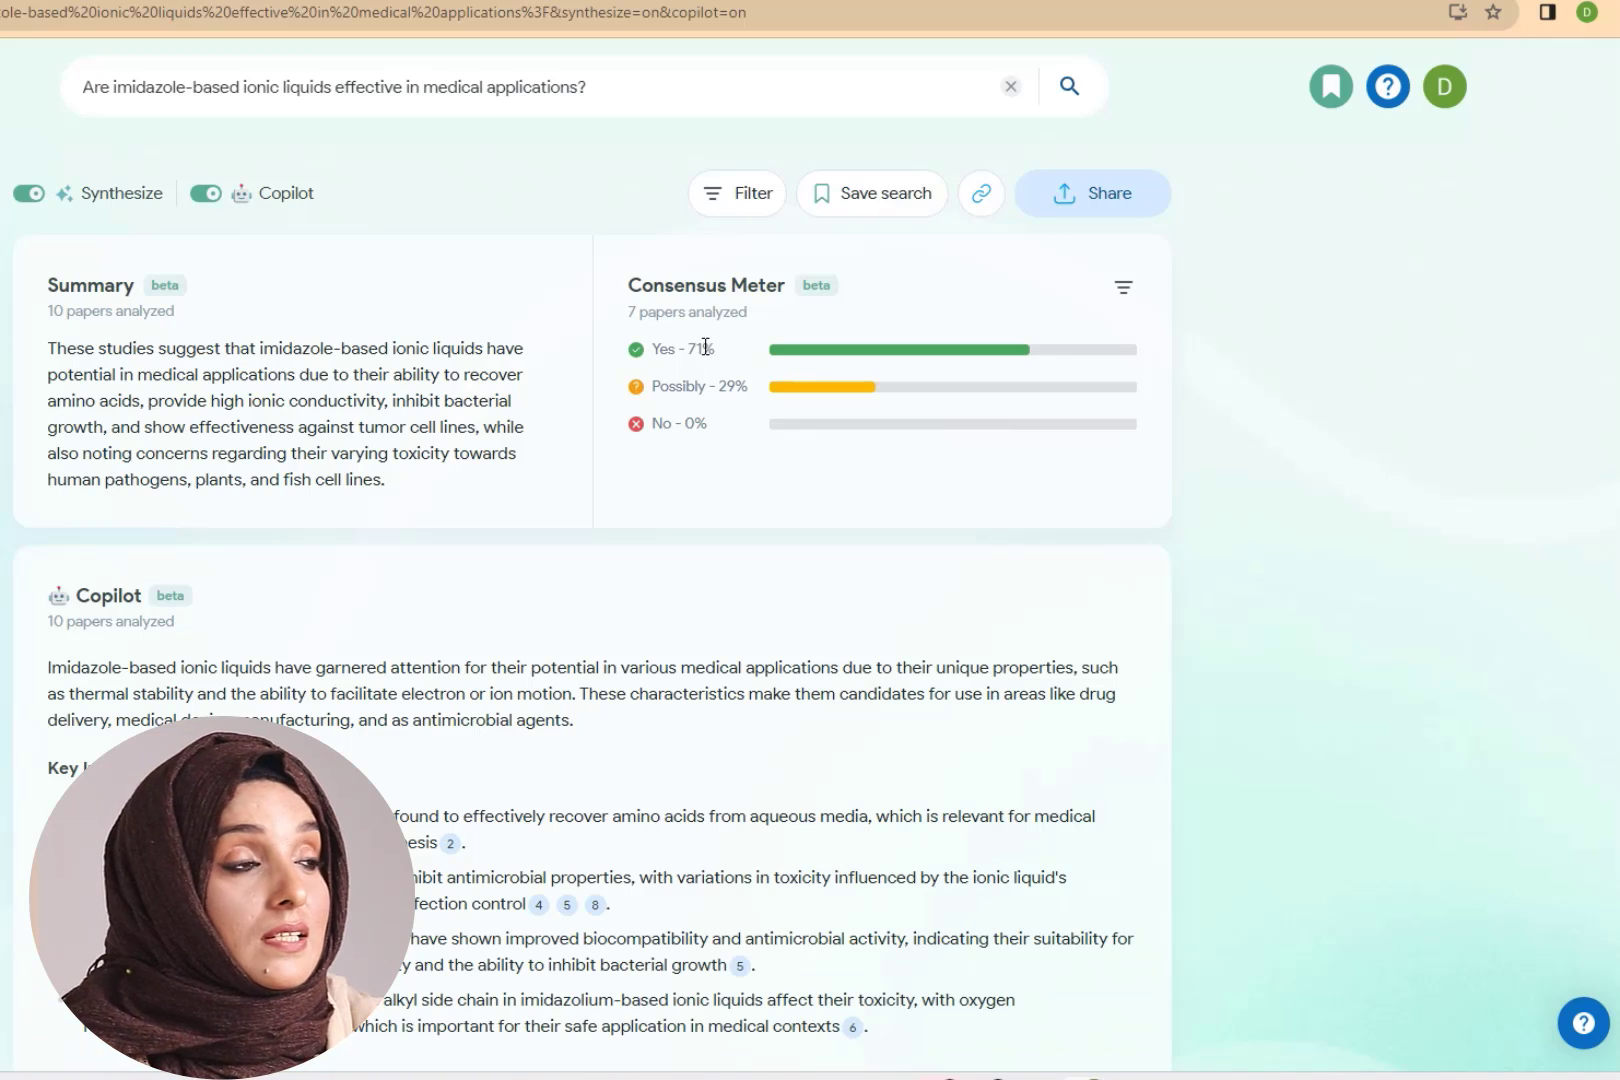
{"action": "left_click_drag", "start_coordinate": [721, 347], "coordinate": [596, 360]}
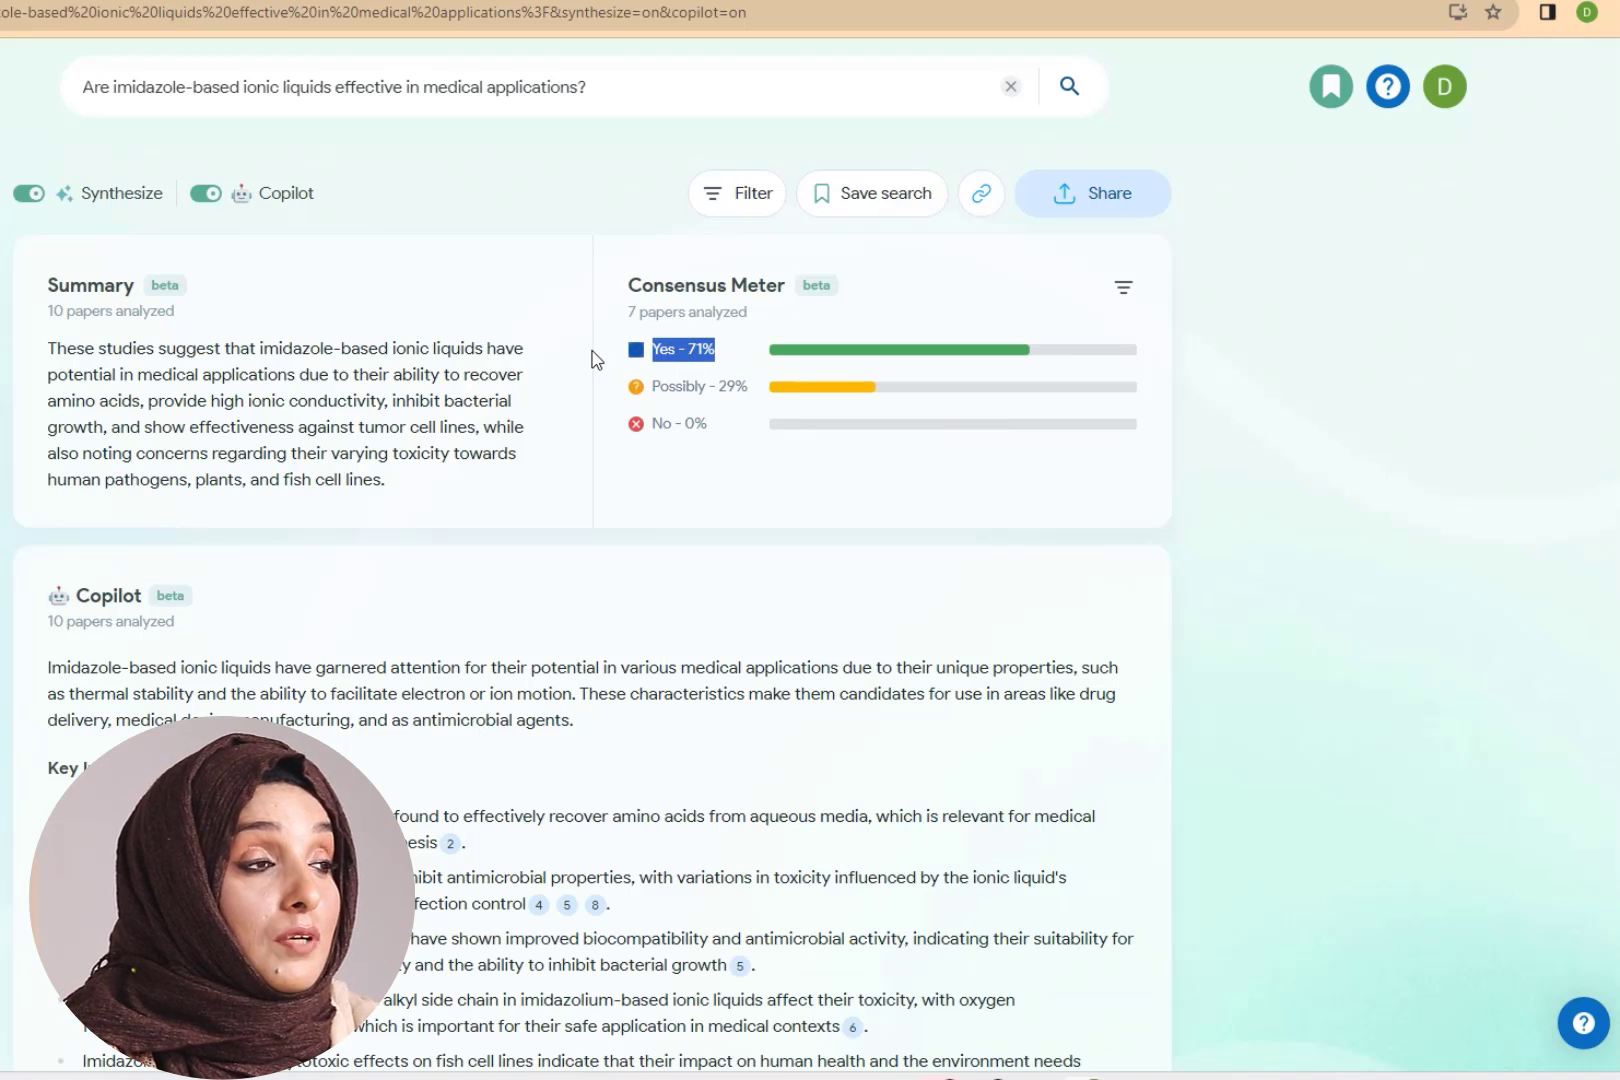
{"action": "left_click_drag", "start_coordinate": [706, 387], "coordinate": [645, 392]}
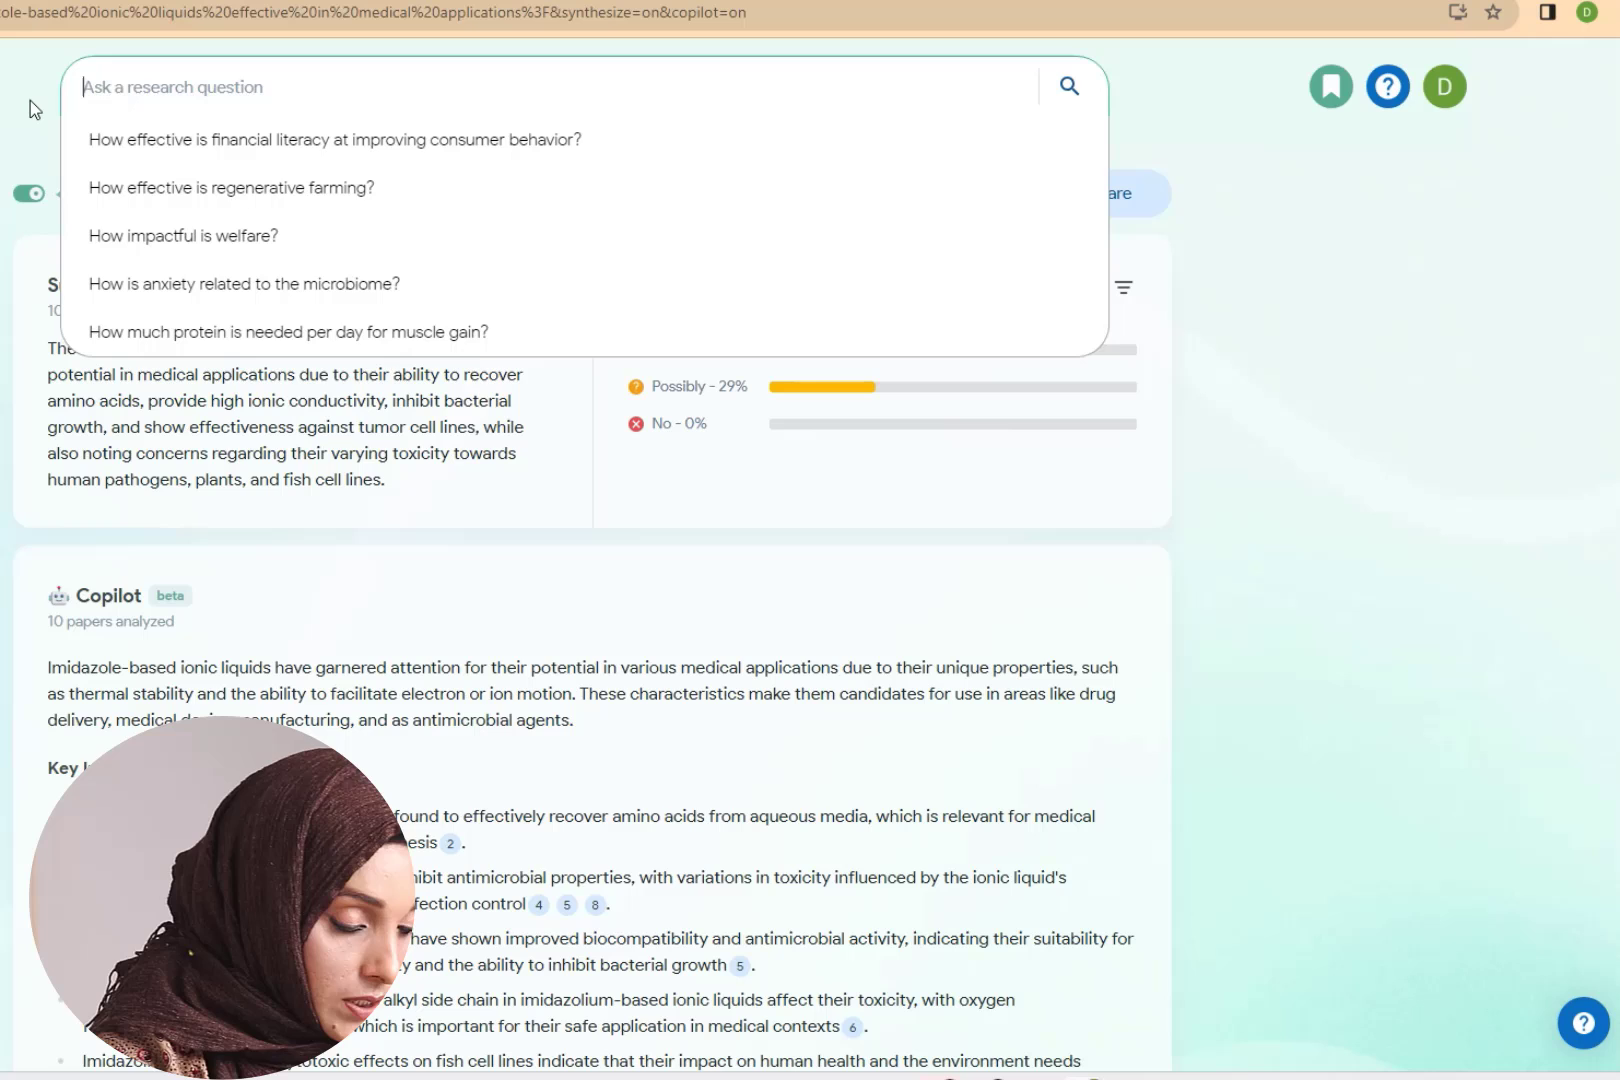
{"action": "type", "text": "D"}
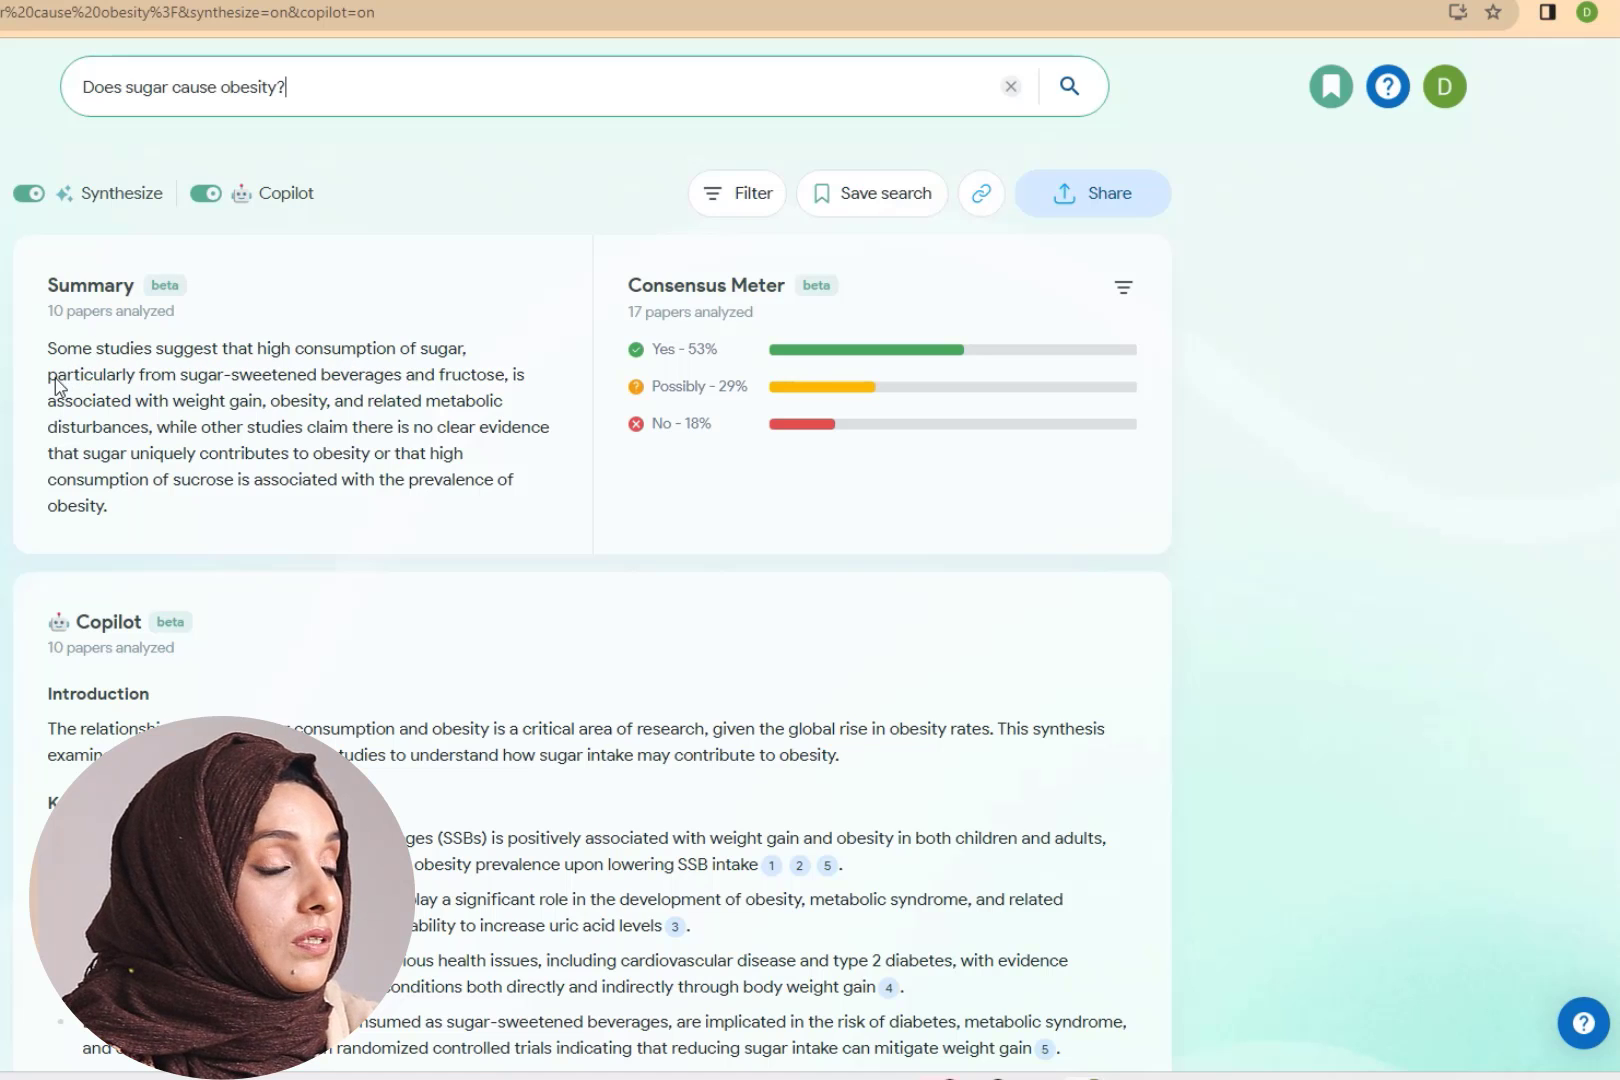
- Scroll through the sugar-and-obesity Copilot answer and its 53% Yes, 29% Possibly, 18% No verdict
{"action": "scroll", "coordinate": [183, 407], "scroll_direction": "down", "scroll_amount": 3}
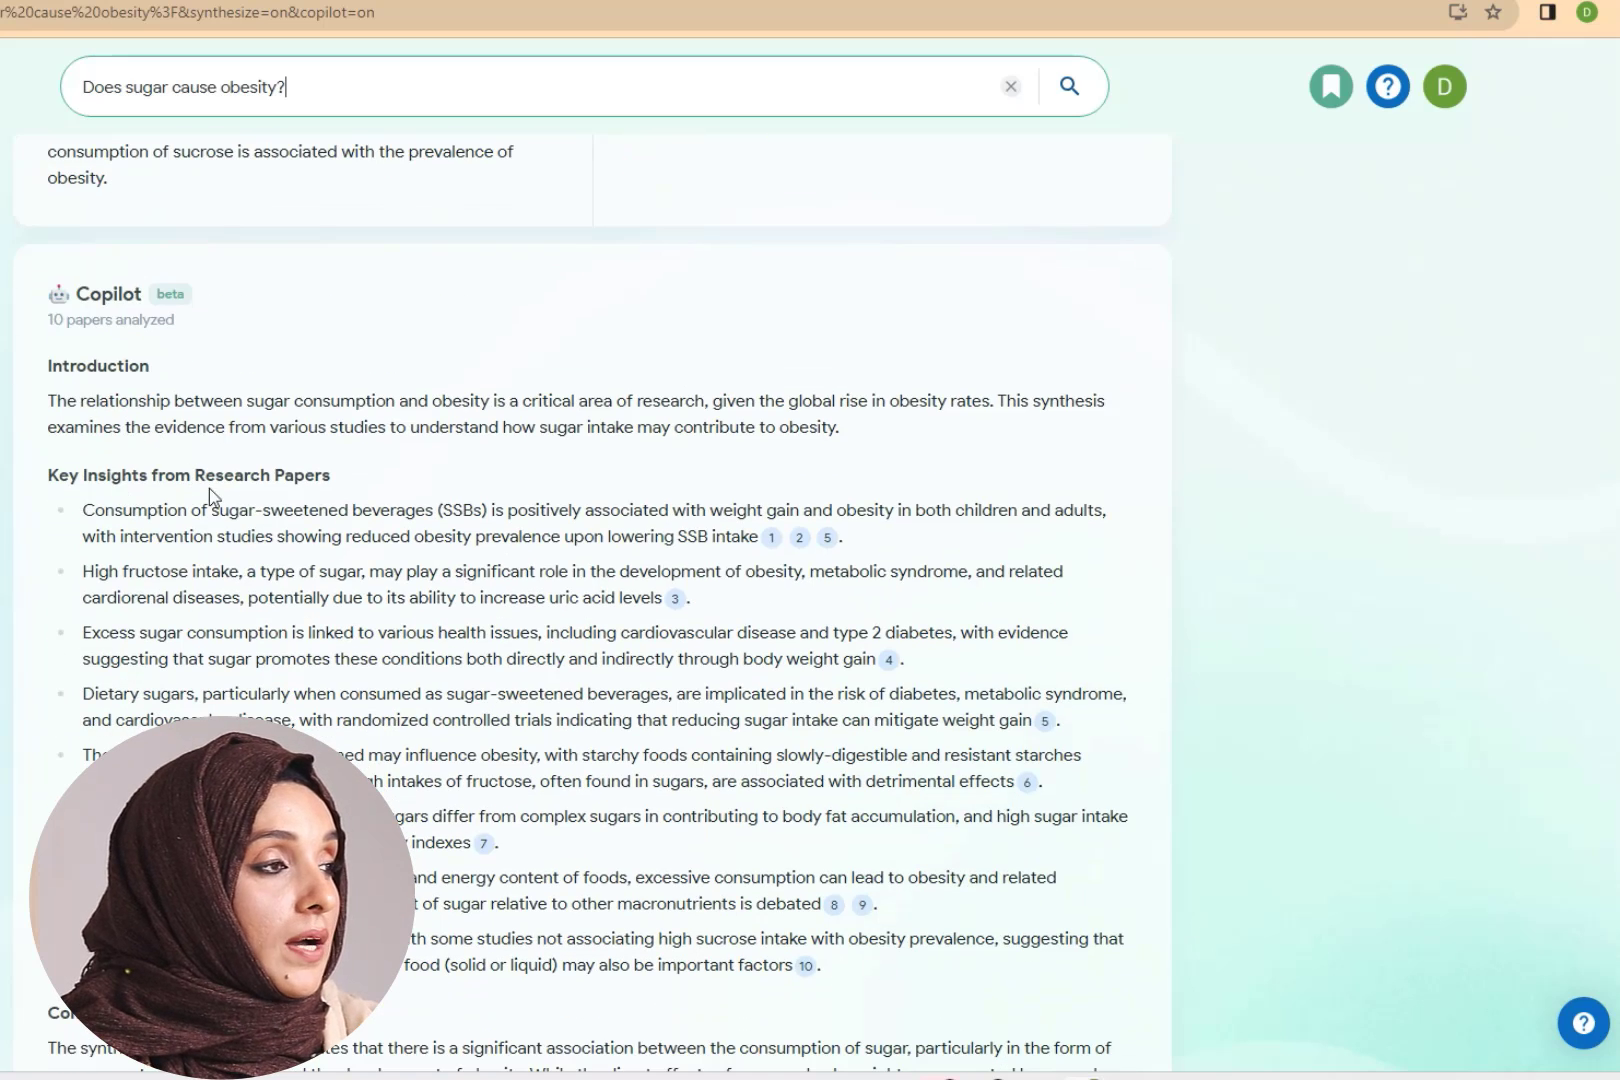
{"action": "scroll", "coordinate": [332, 722], "scroll_direction": "down", "scroll_amount": 3}
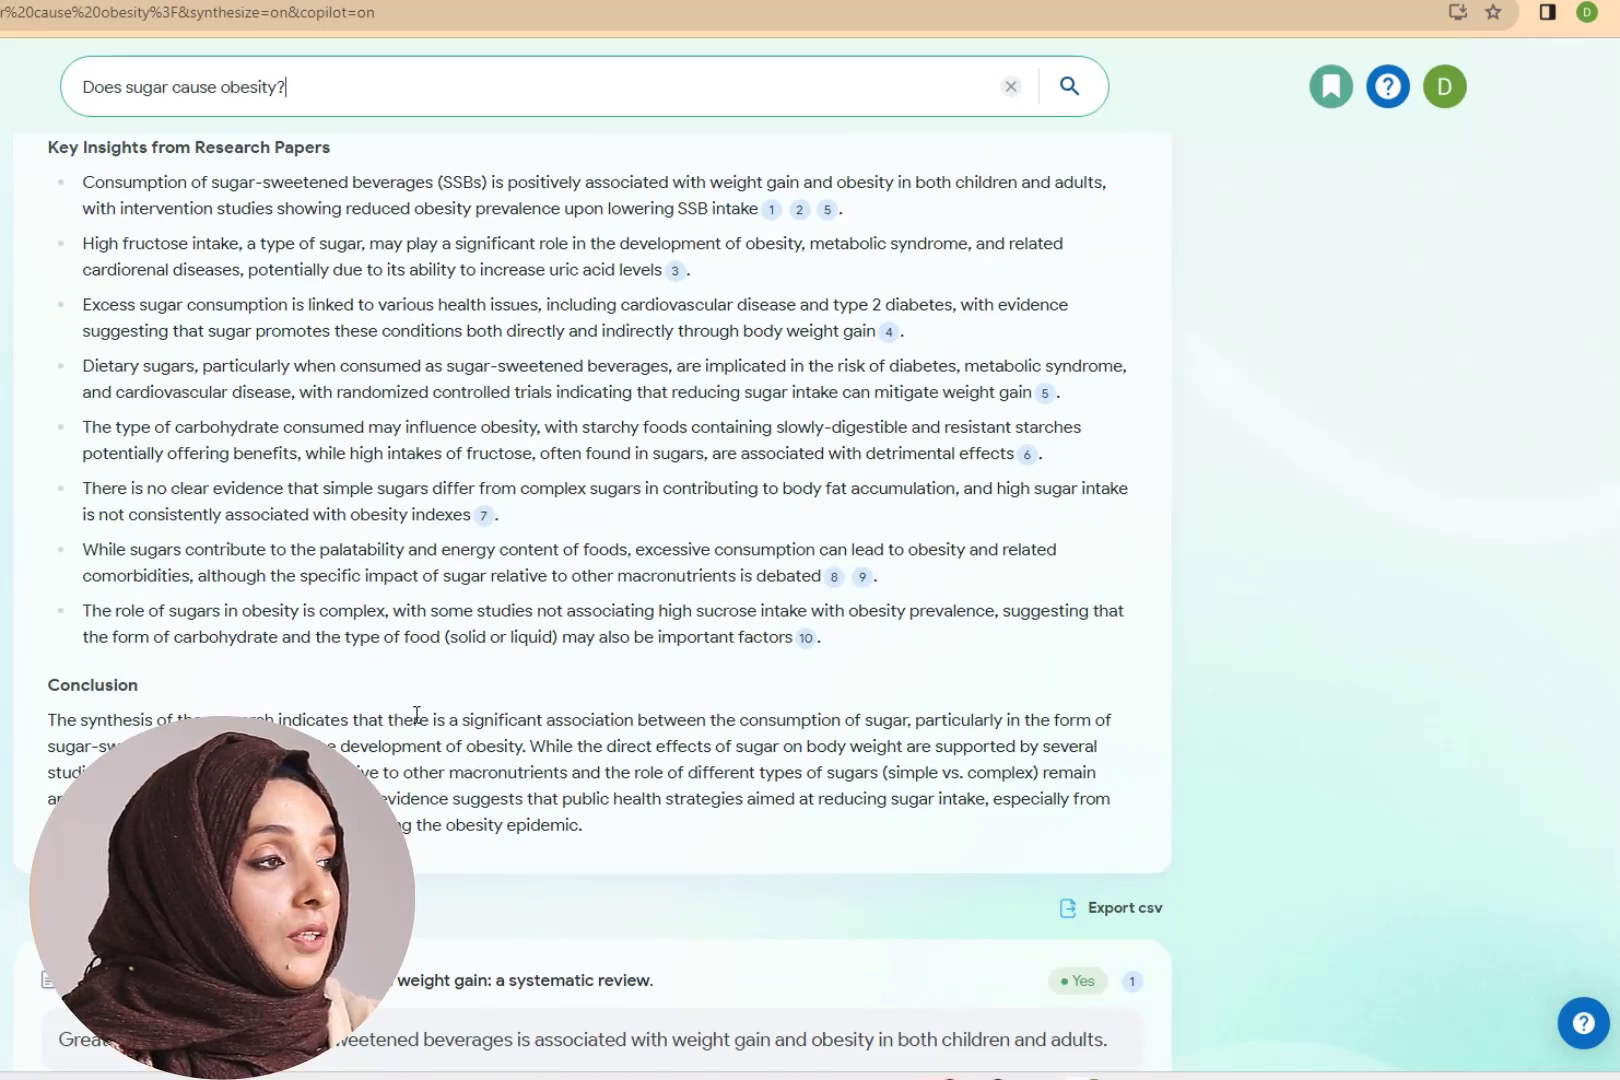
{"action": "scroll", "coordinate": [415, 715], "scroll_direction": "up", "scroll_amount": 3}
{"action": "scroll", "coordinate": [390, 650], "scroll_direction": "down", "scroll_amount": 4}
{"action": "scroll", "coordinate": [352, 690], "scroll_direction": "down", "scroll_amount": 15}
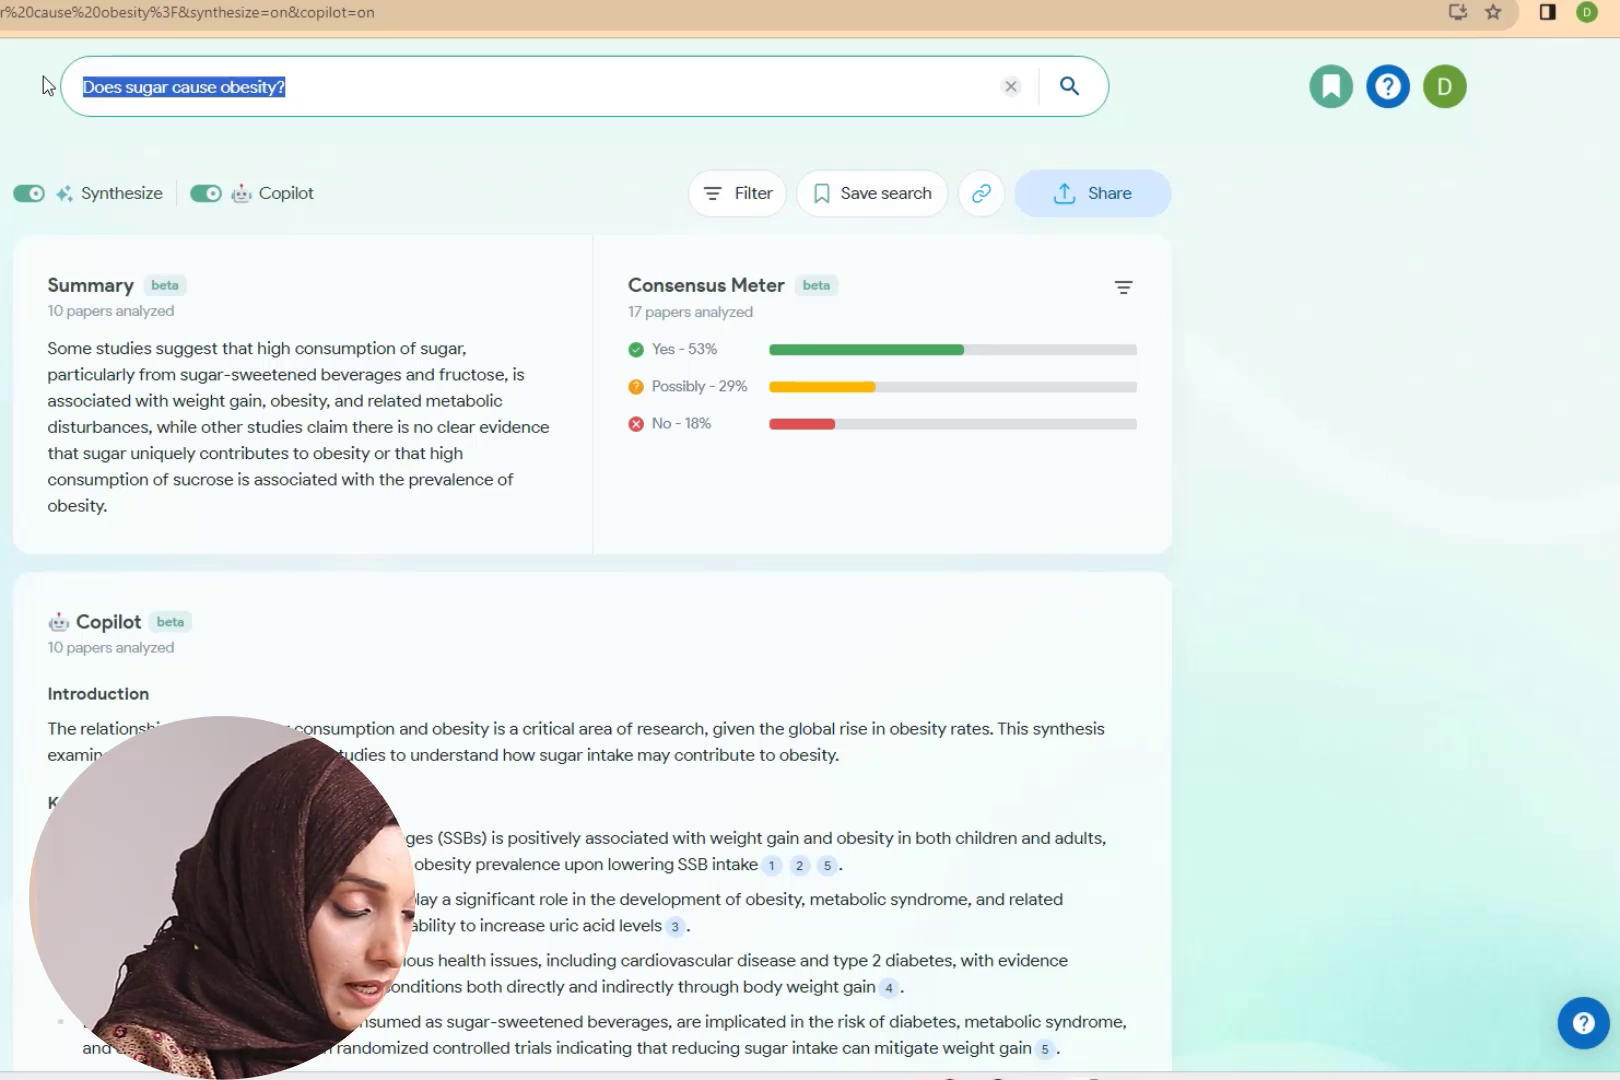
- Paste the imidazole ionic liquids literature review request and read through the ten-paper Copilot review
{"action": "type", "text": "write literature review of application of imidazole based  ionic liquids"}
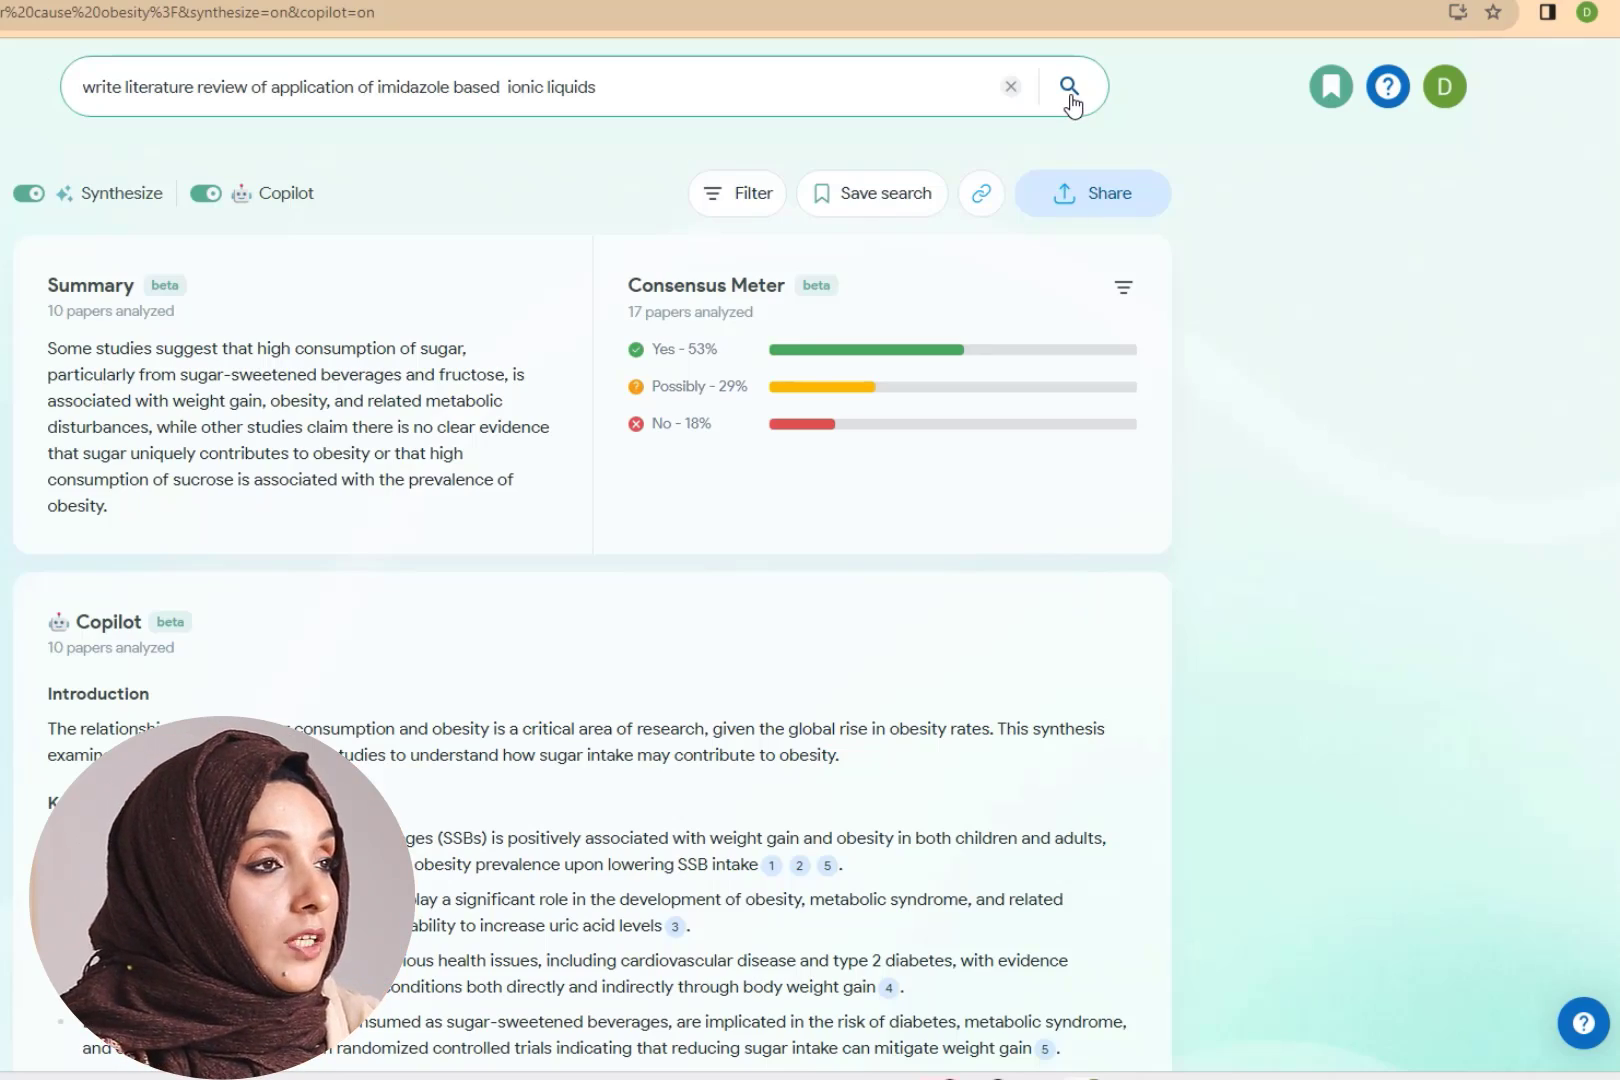
{"action": "left_click", "coordinate": [1070, 101]}
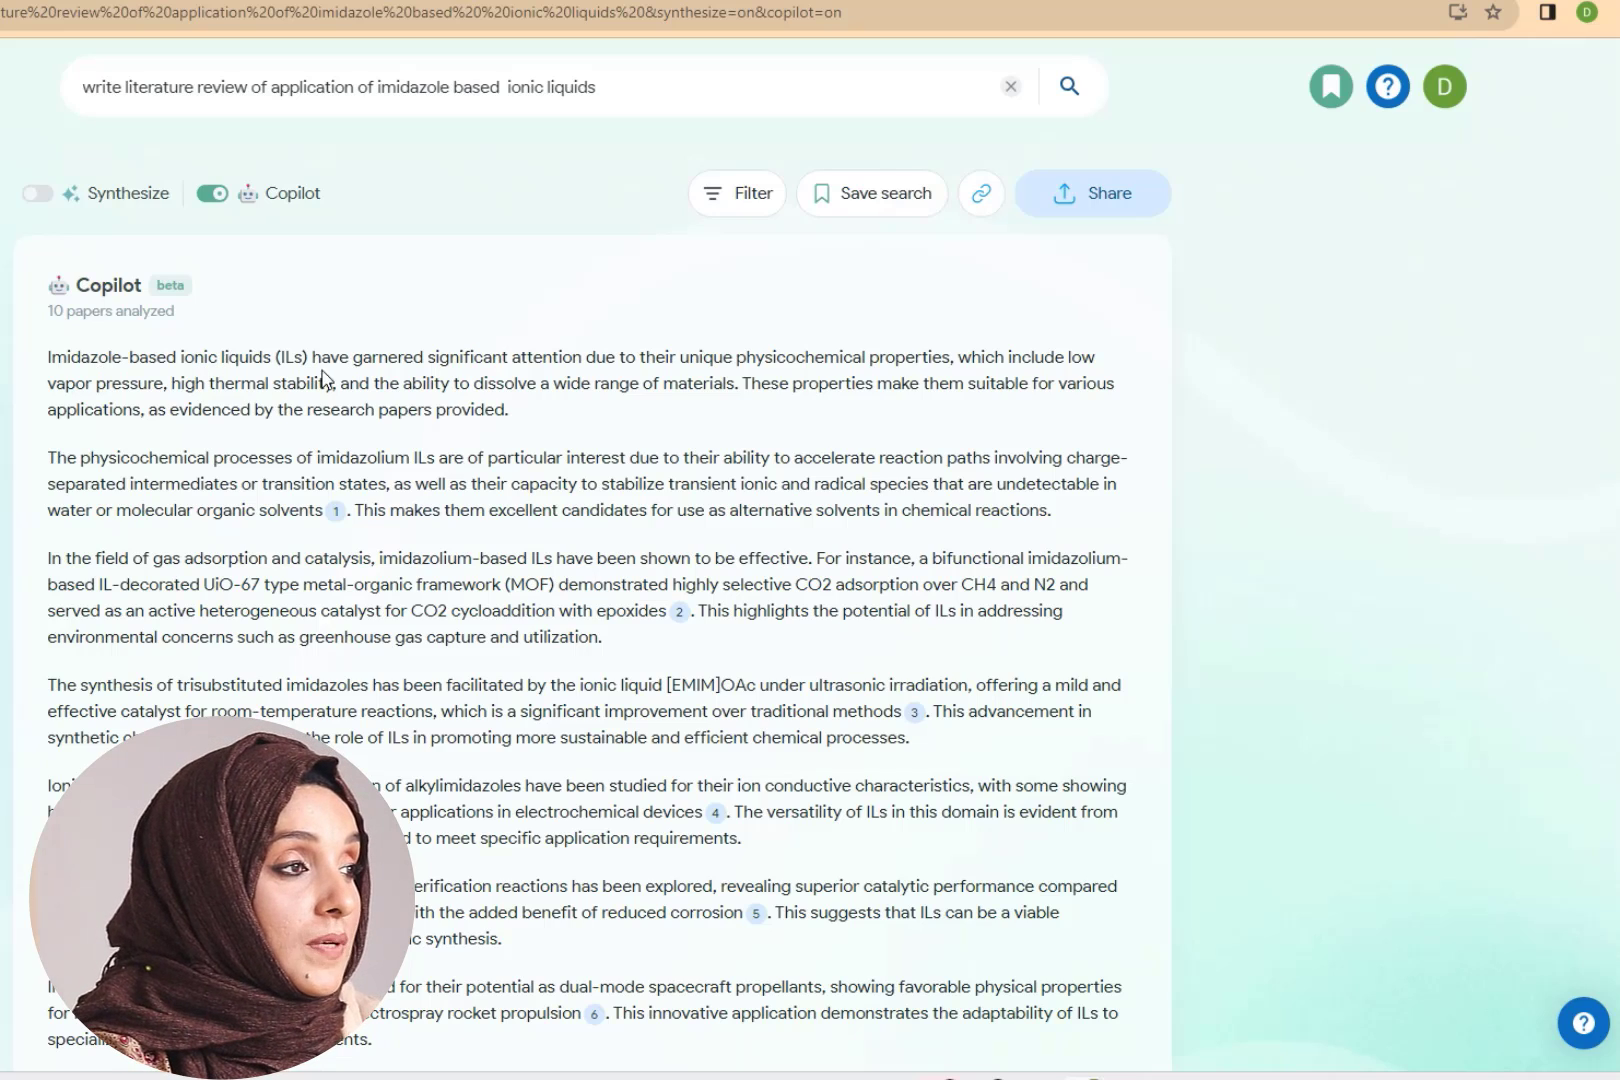
{"action": "scroll", "coordinate": [173, 608], "scroll_direction": "down", "scroll_amount": 4}
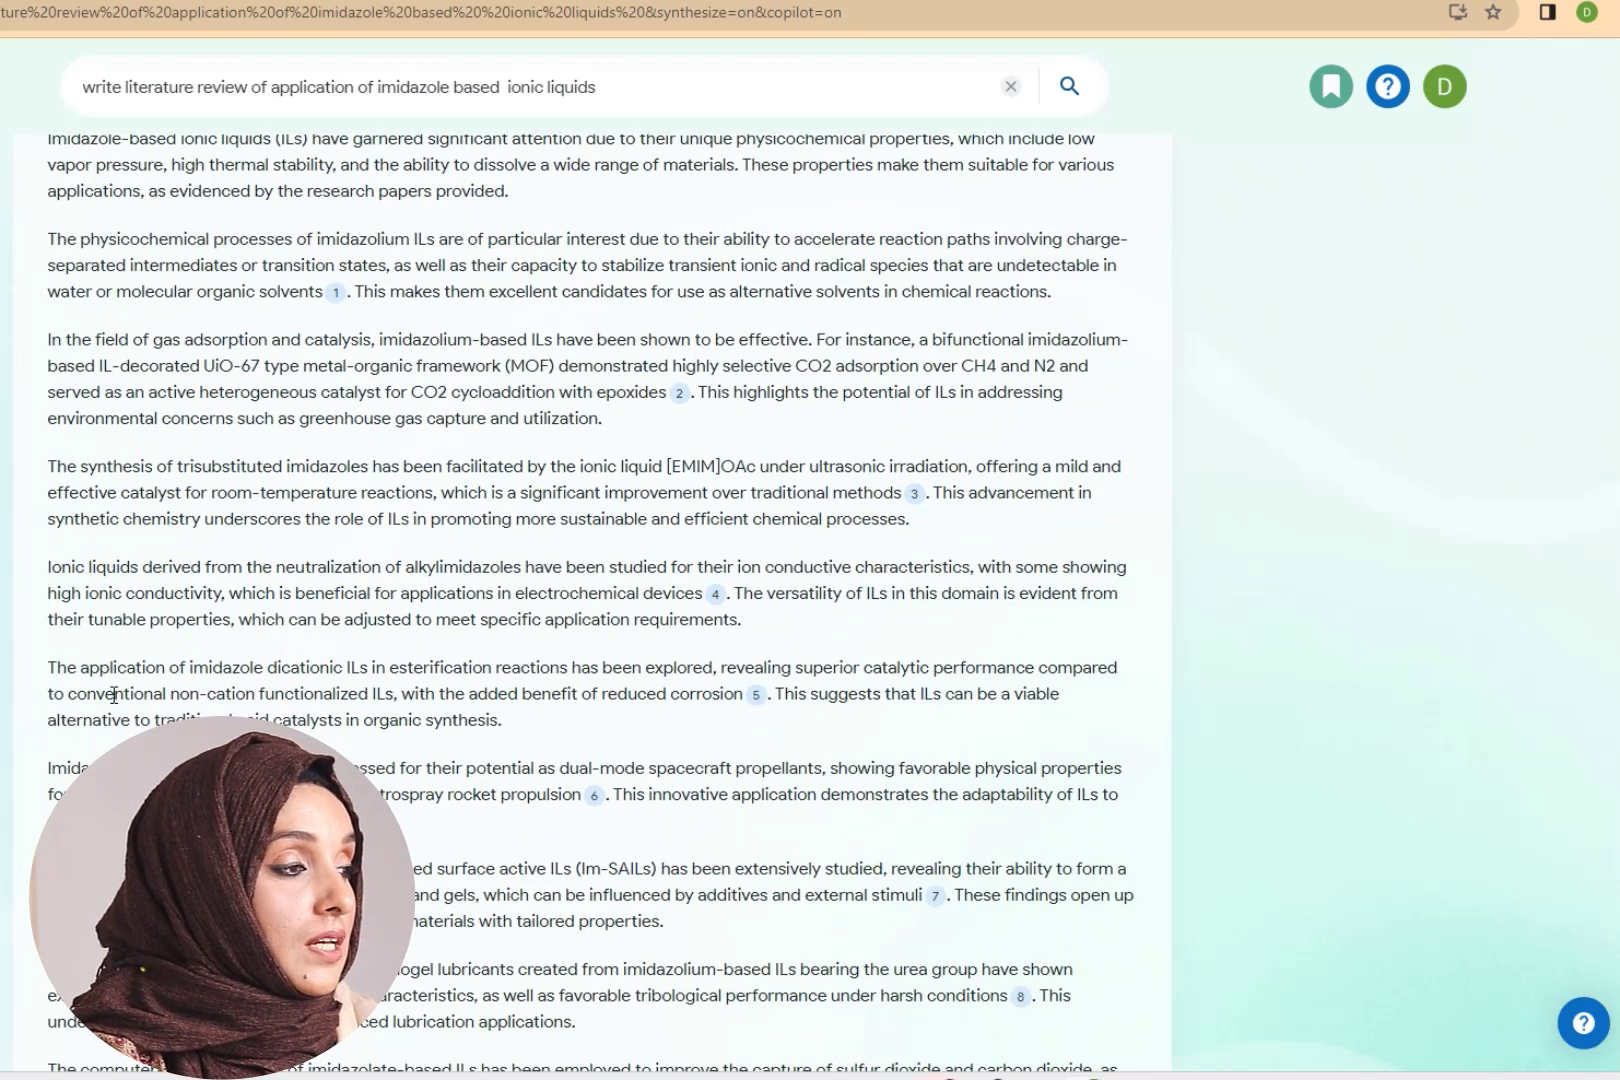
{"action": "scroll", "coordinate": [173, 608], "scroll_direction": "down", "scroll_amount": 2}
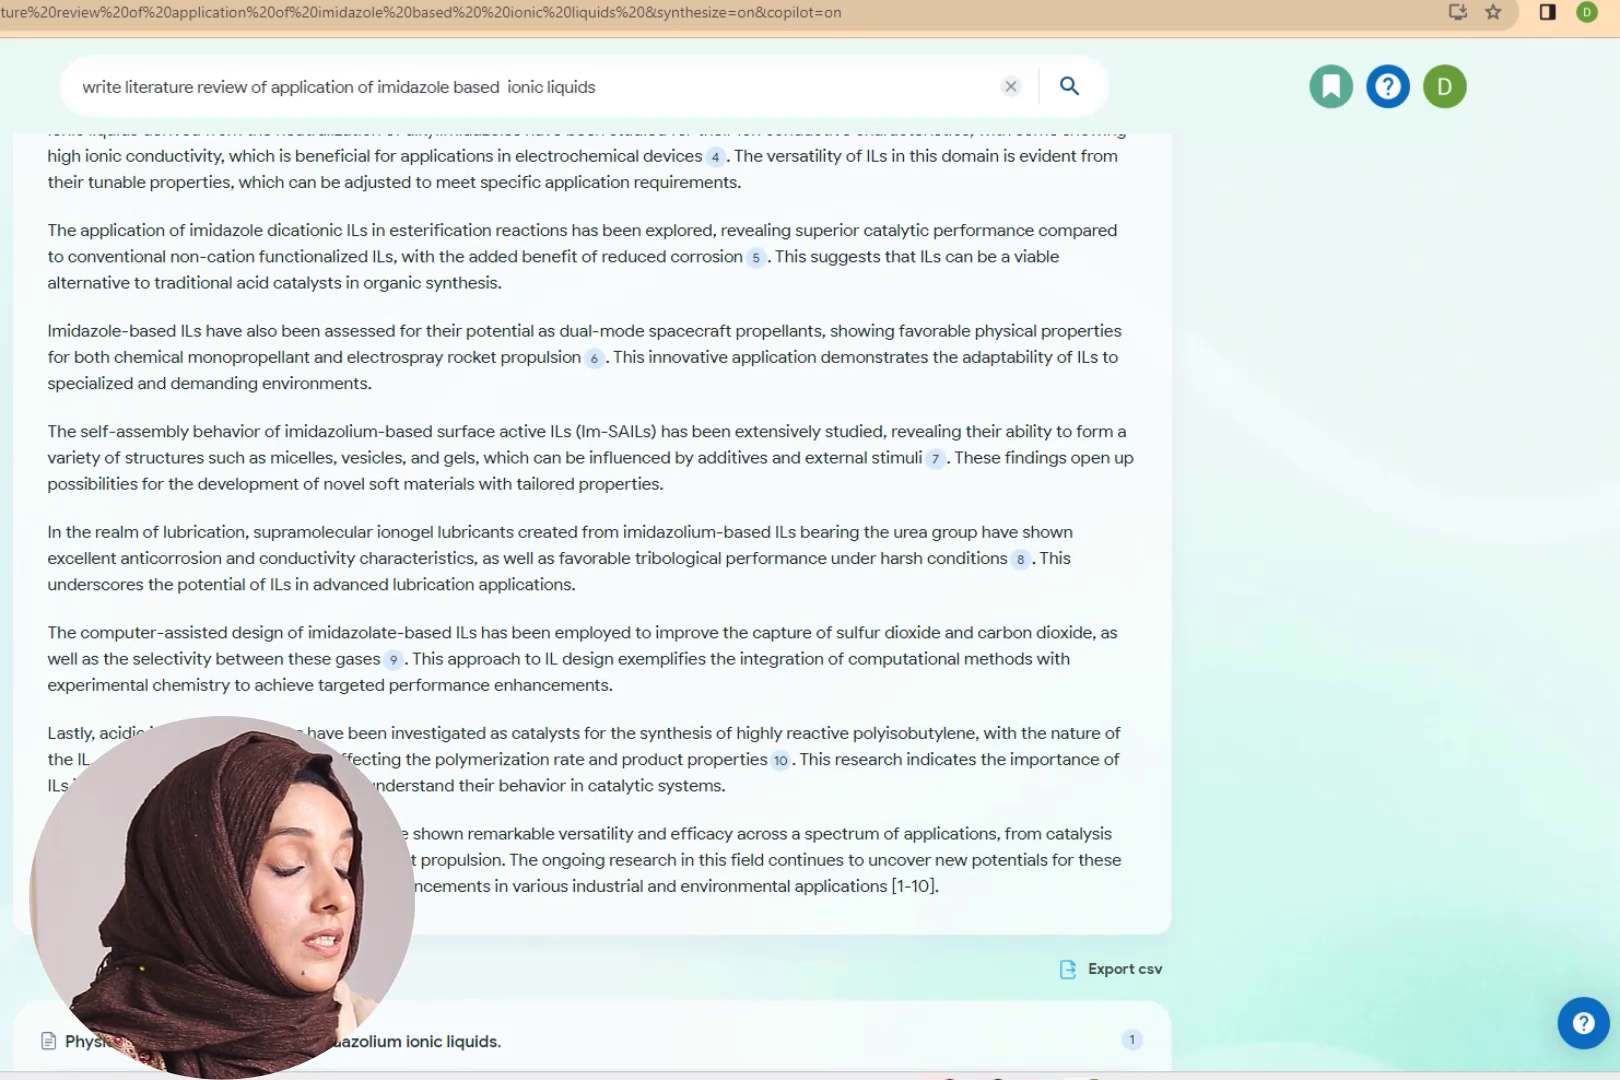
{"action": "scroll", "coordinate": [494, 840], "scroll_direction": "down", "scroll_amount": 10}
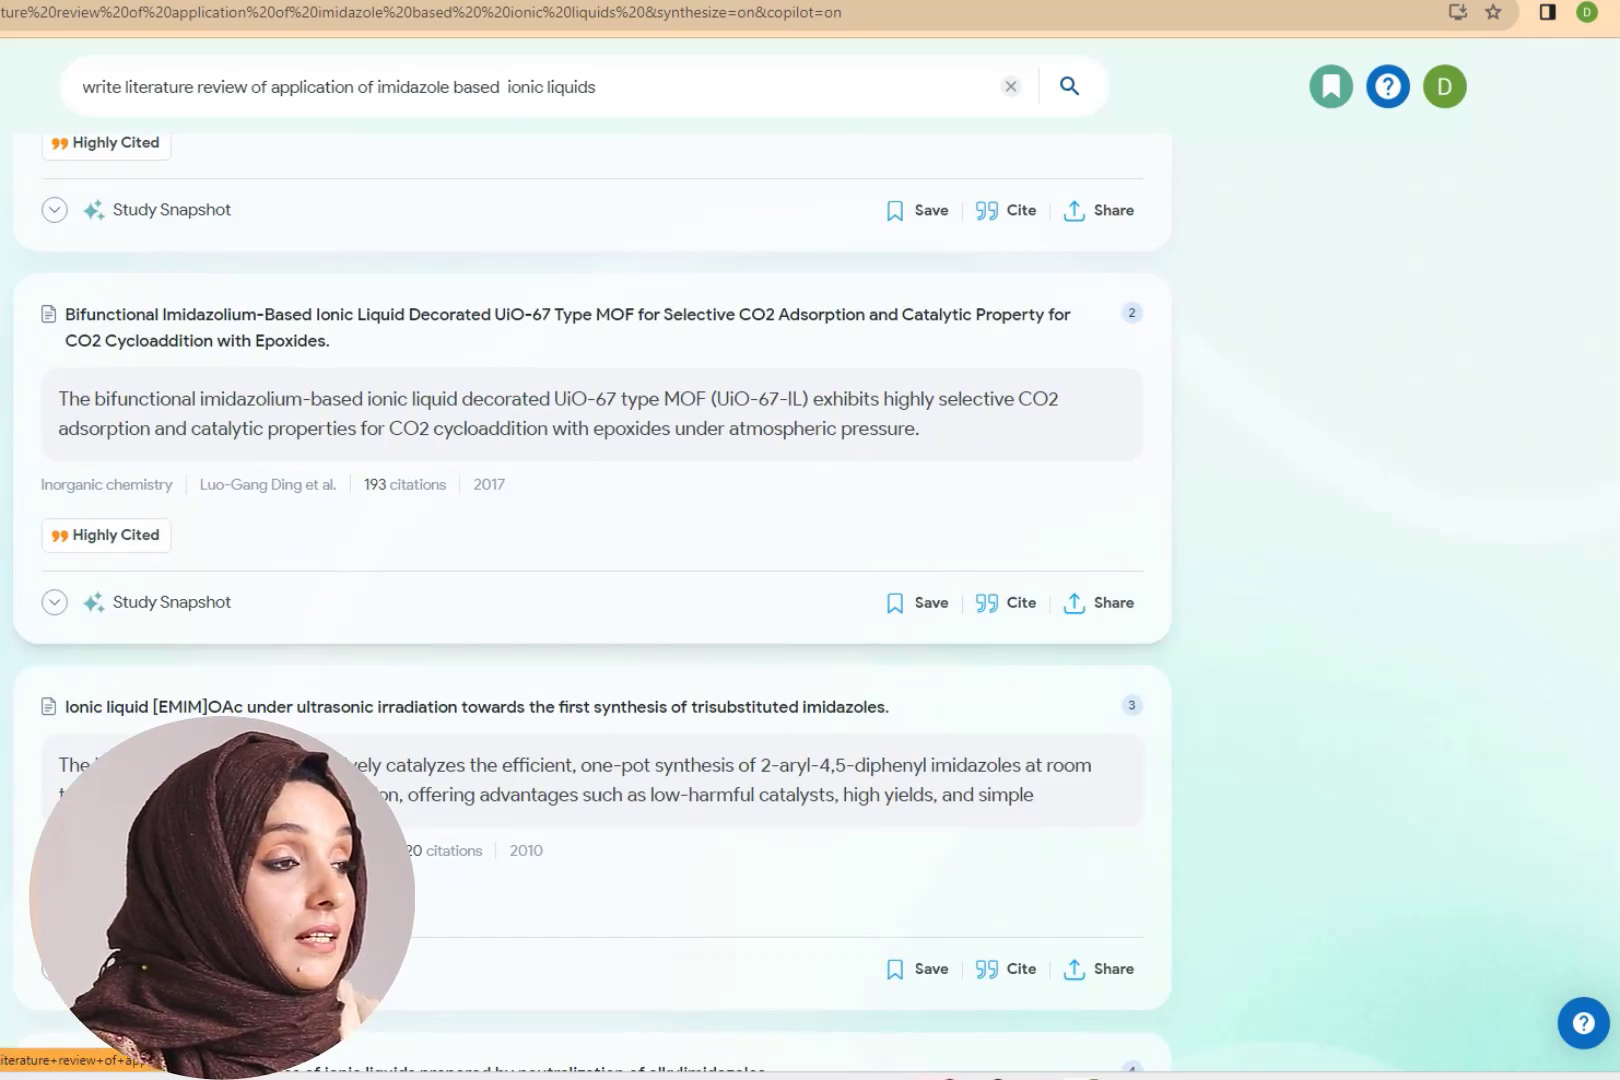
{"action": "scroll", "coordinate": [260, 668], "scroll_direction": "up", "scroll_amount": 12}
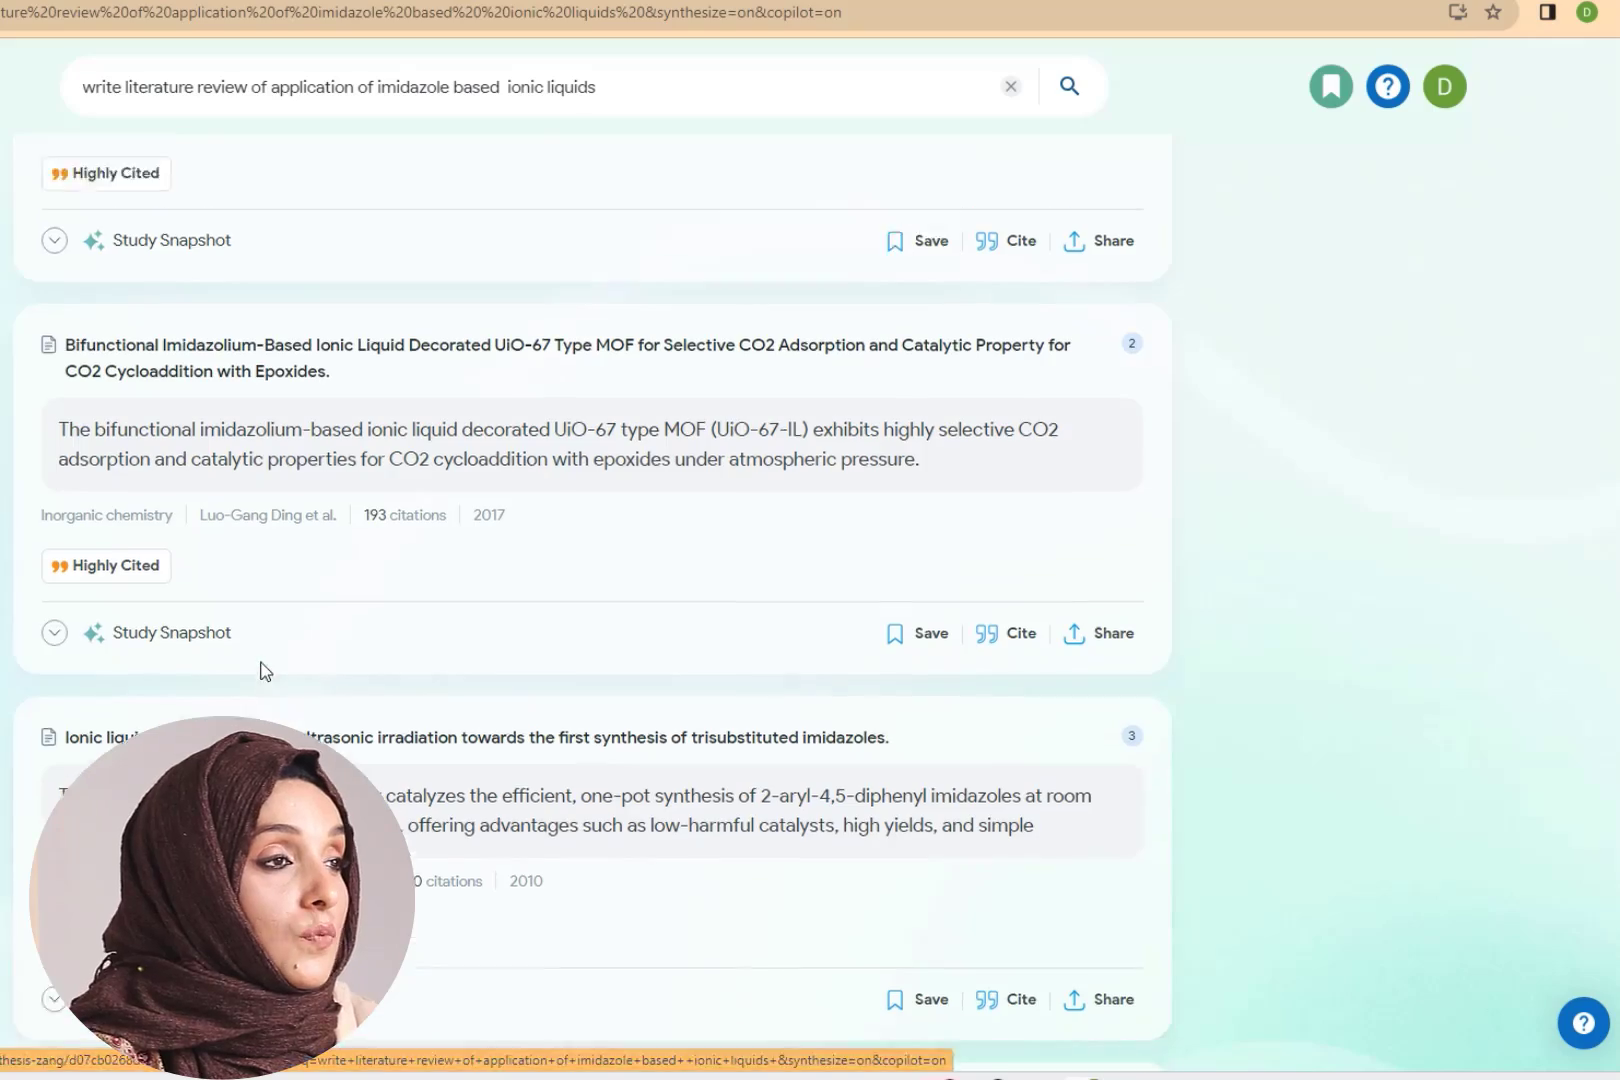
{"action": "scroll", "coordinate": [531, 531], "scroll_direction": "up", "scroll_amount": 5}
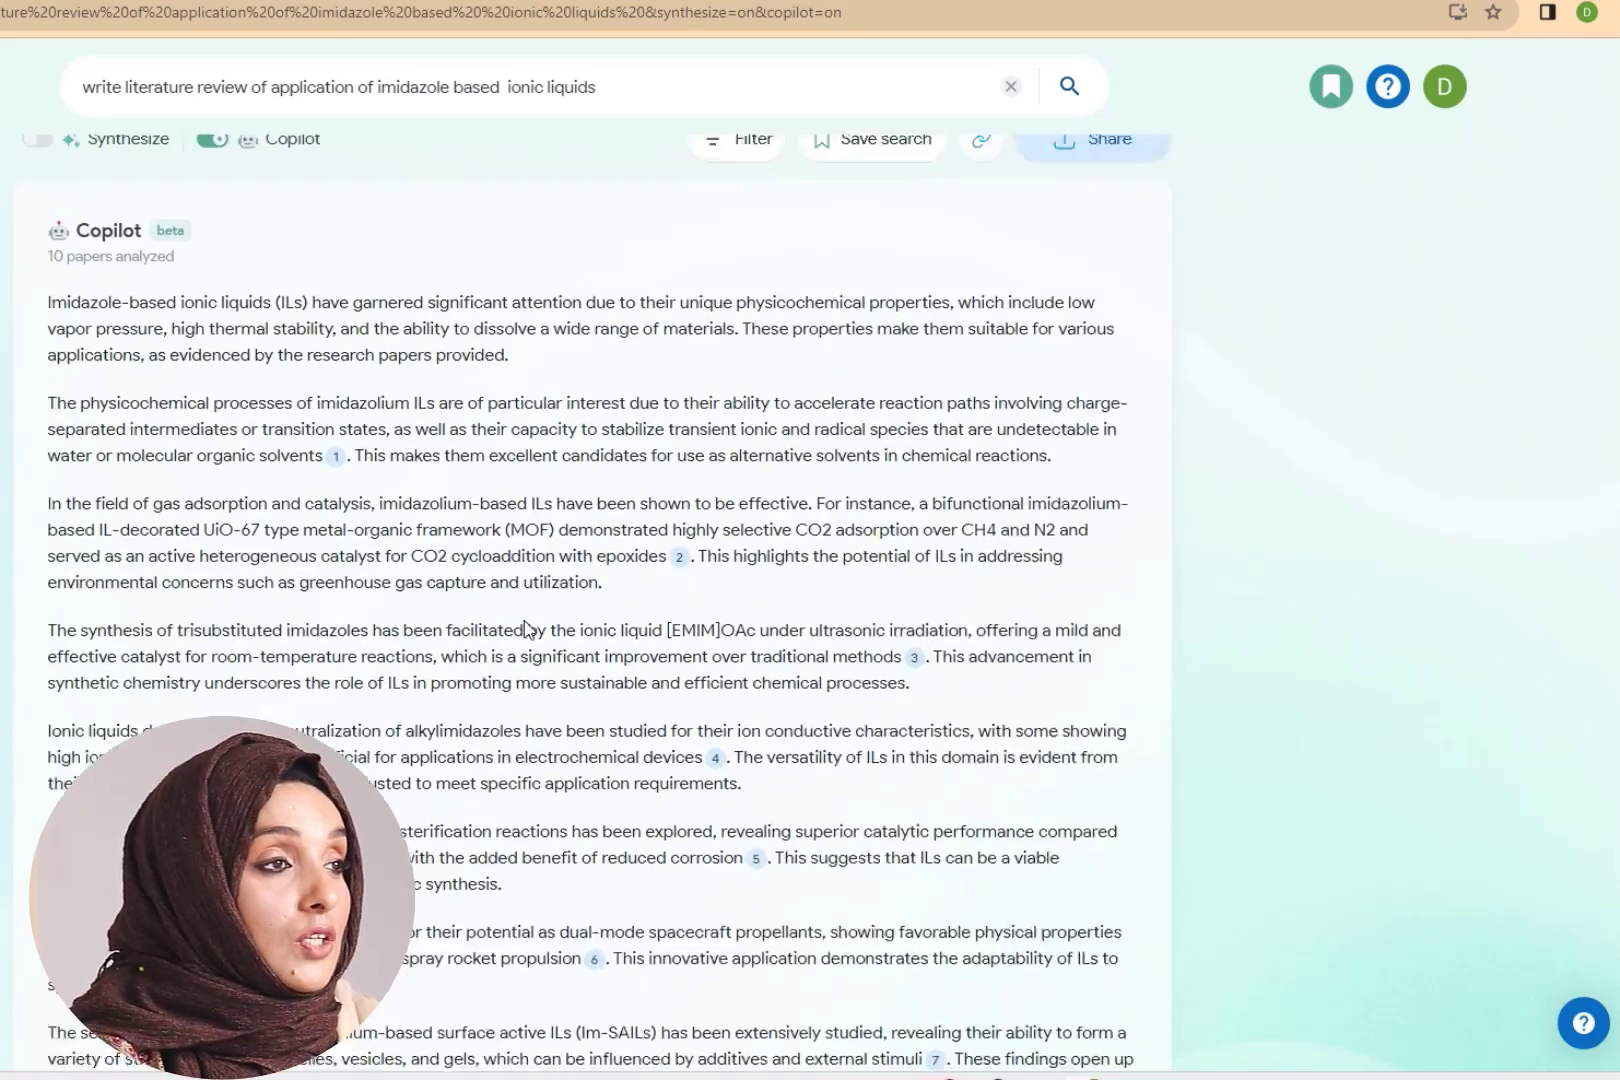
- Save the imidazolium physico-chemical paper to a new list named after the query
{"action": "scroll", "coordinate": [770, 607], "scroll_direction": "down", "scroll_amount": 12}
{"action": "left_click", "coordinate": [899, 650]}
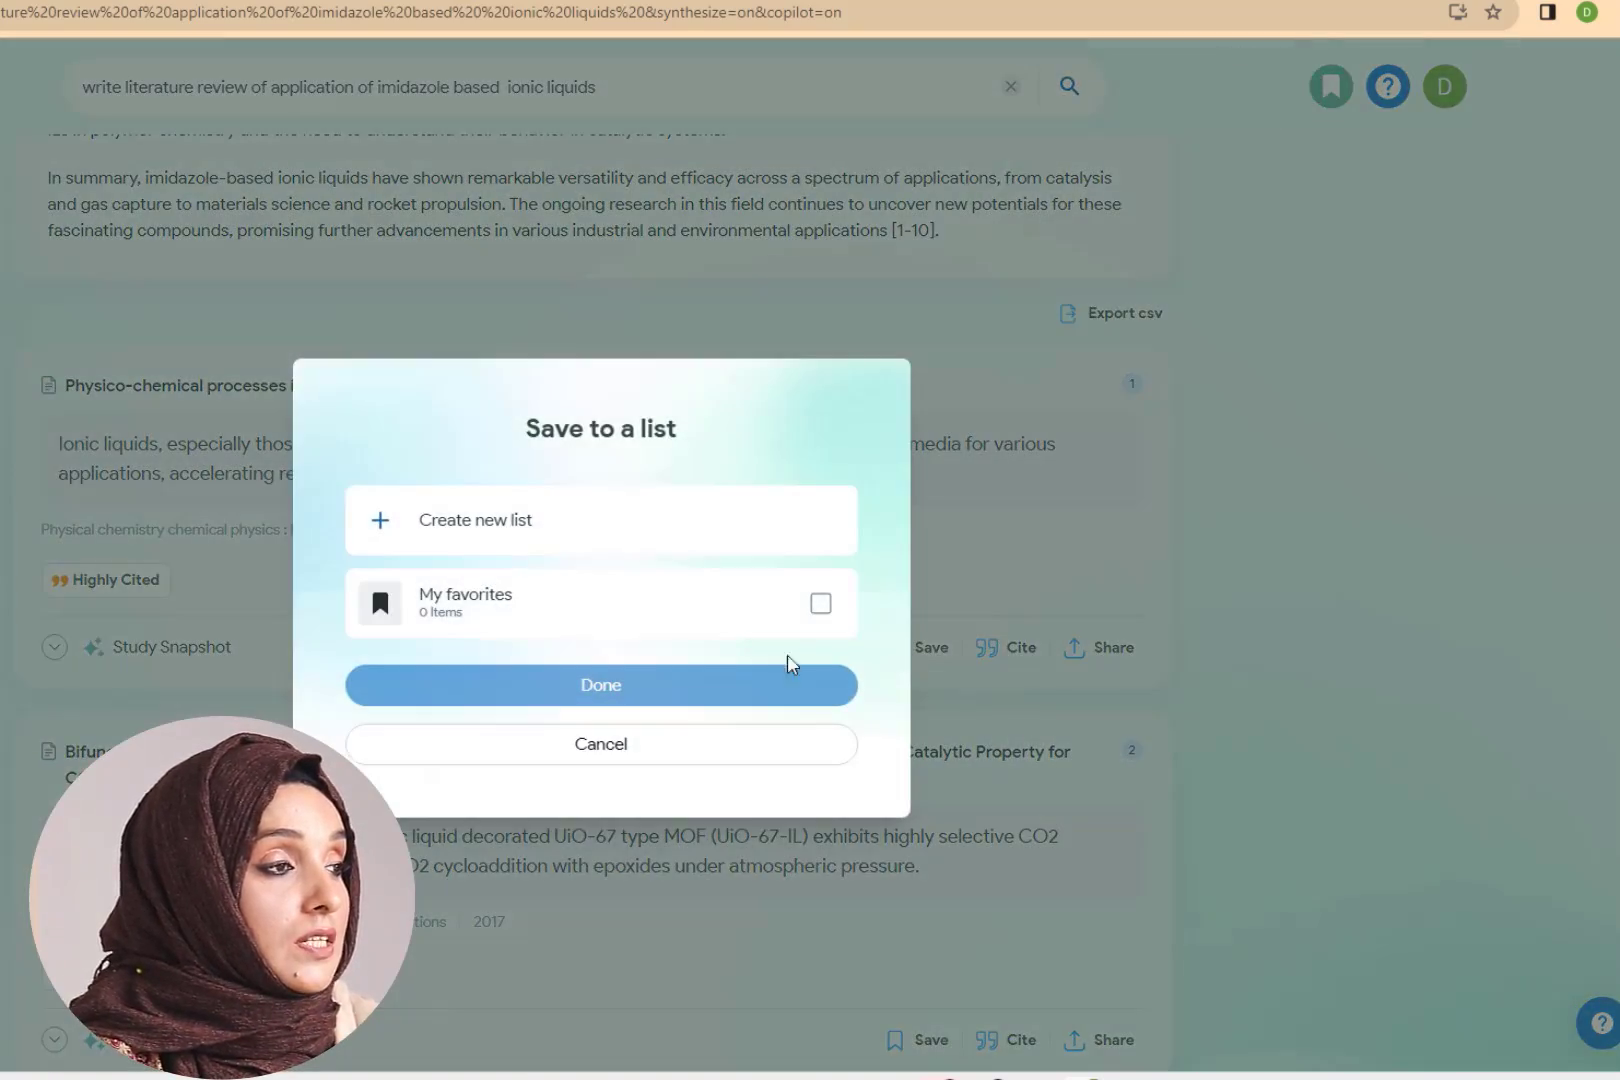
{"action": "left_click", "coordinate": [478, 522]}
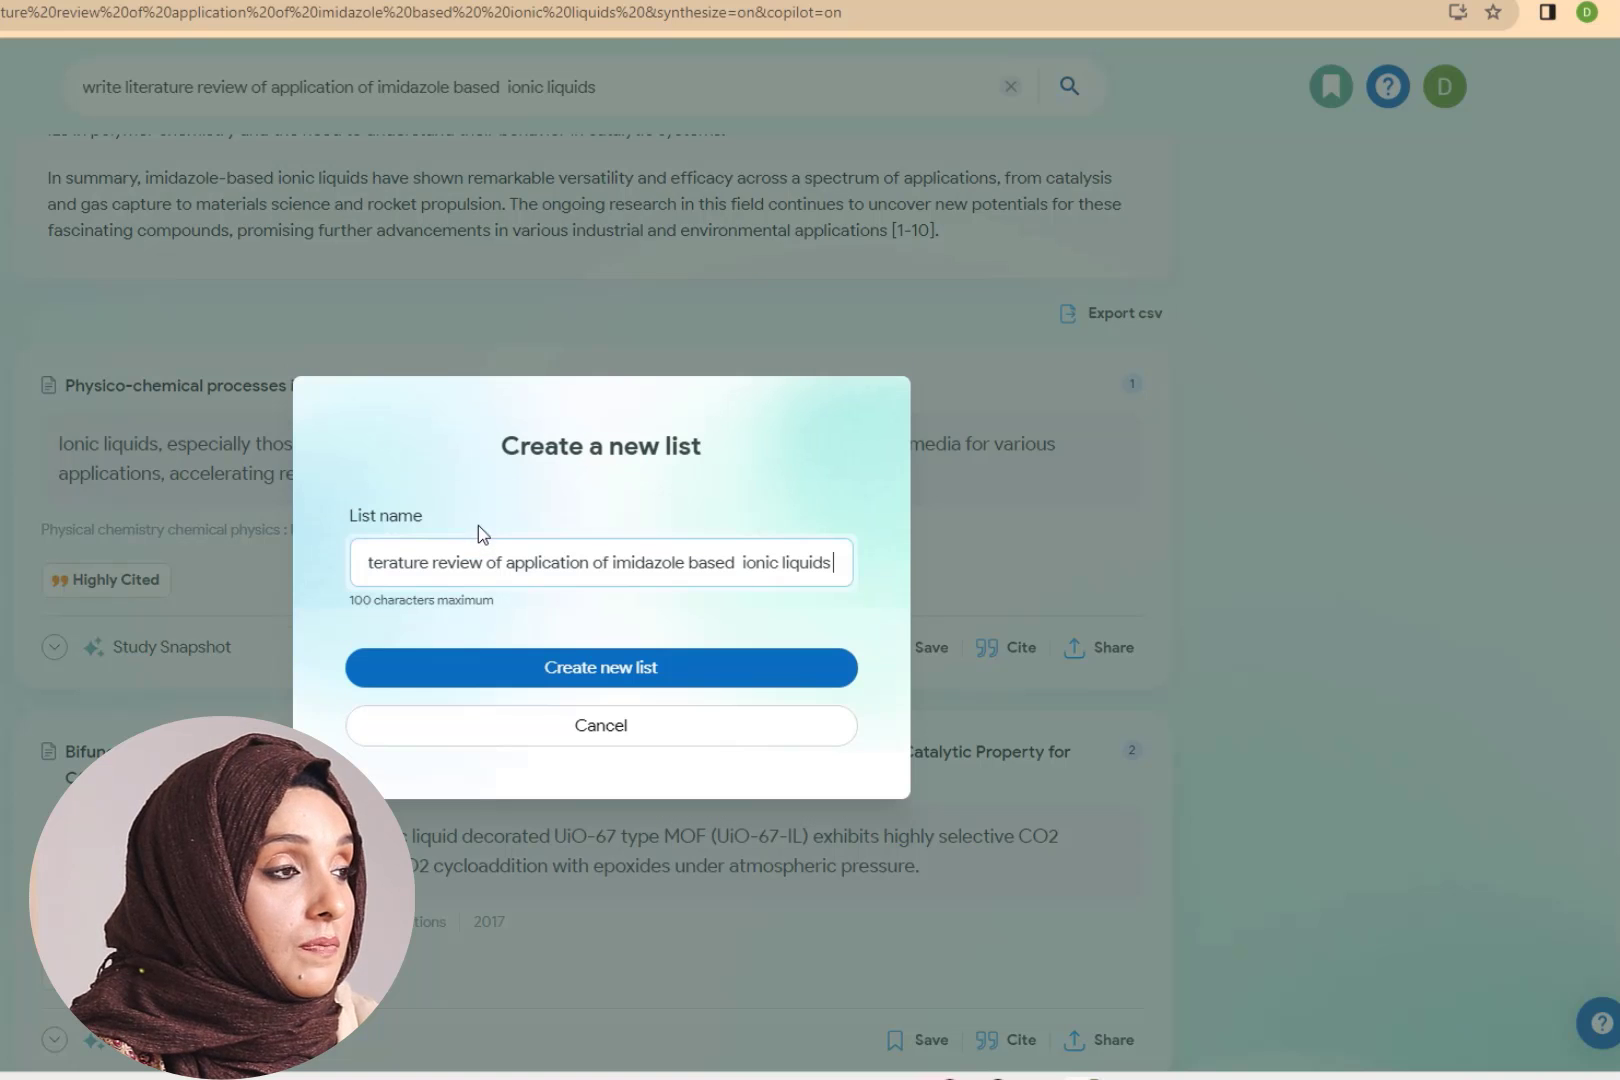
{"action": "left_click", "coordinate": [642, 686]}
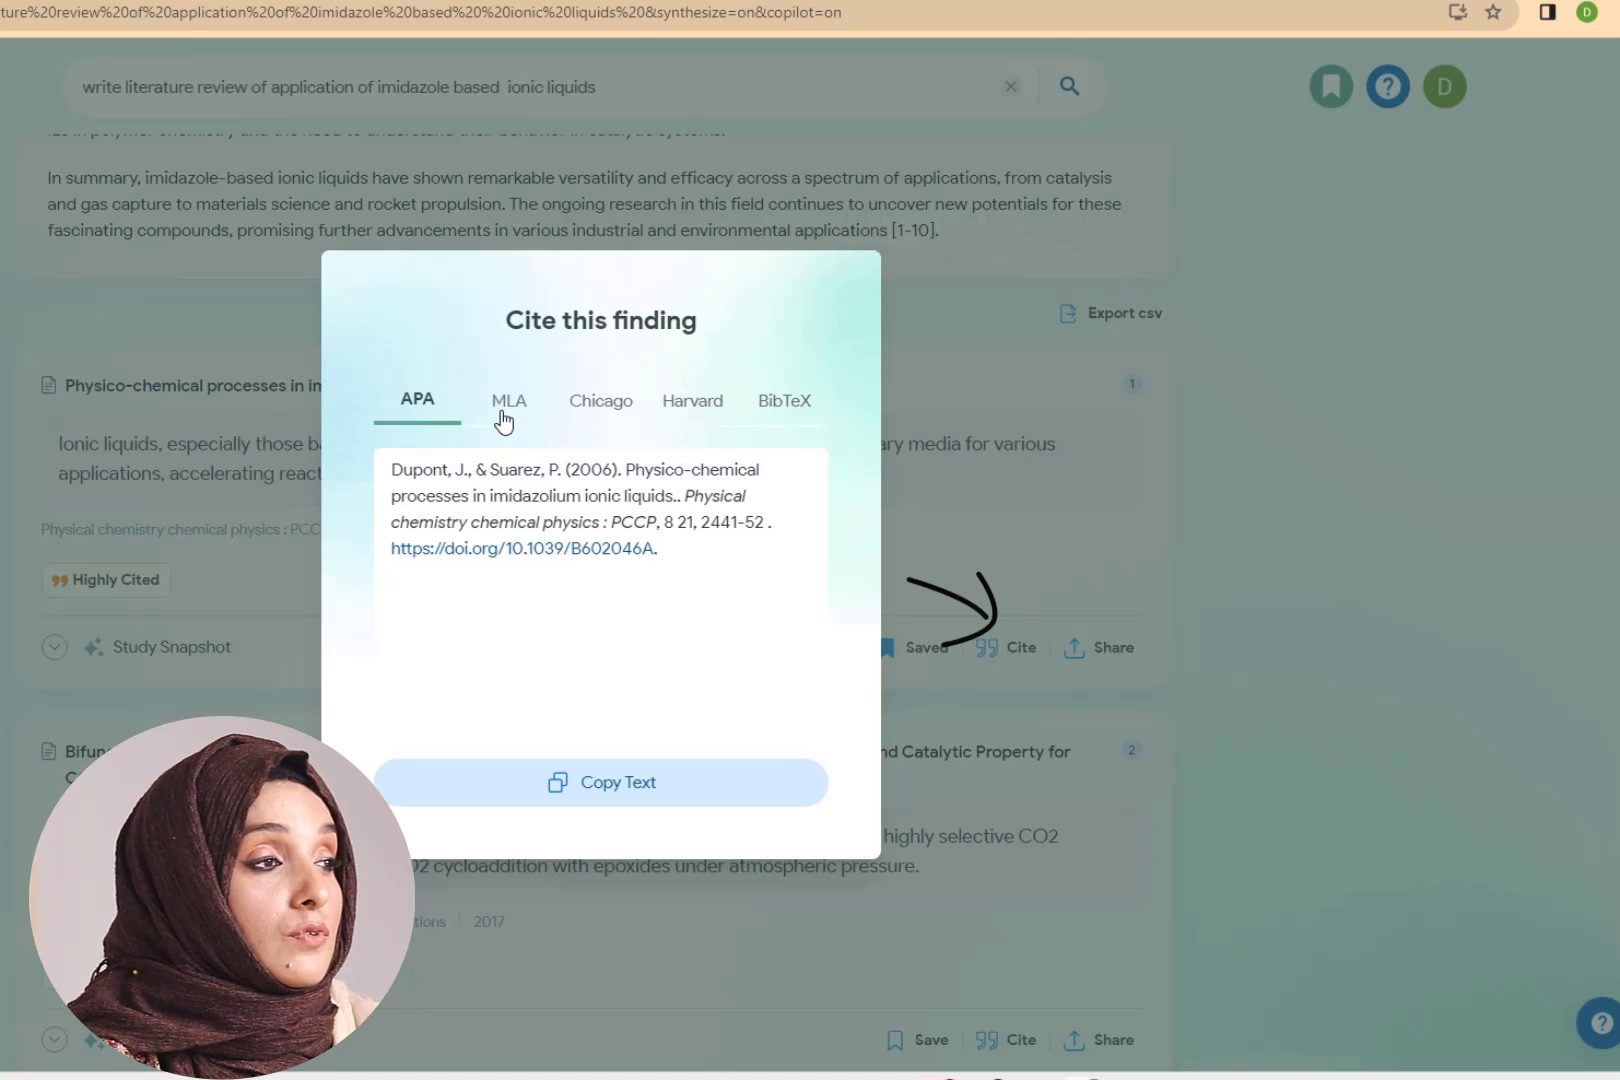
- Copy the paper's citation in Chicago style and close the citation window
{"action": "left_click", "coordinate": [503, 420]}
{"action": "left_click", "coordinate": [600, 415]}
{"action": "left_click", "coordinate": [608, 790]}
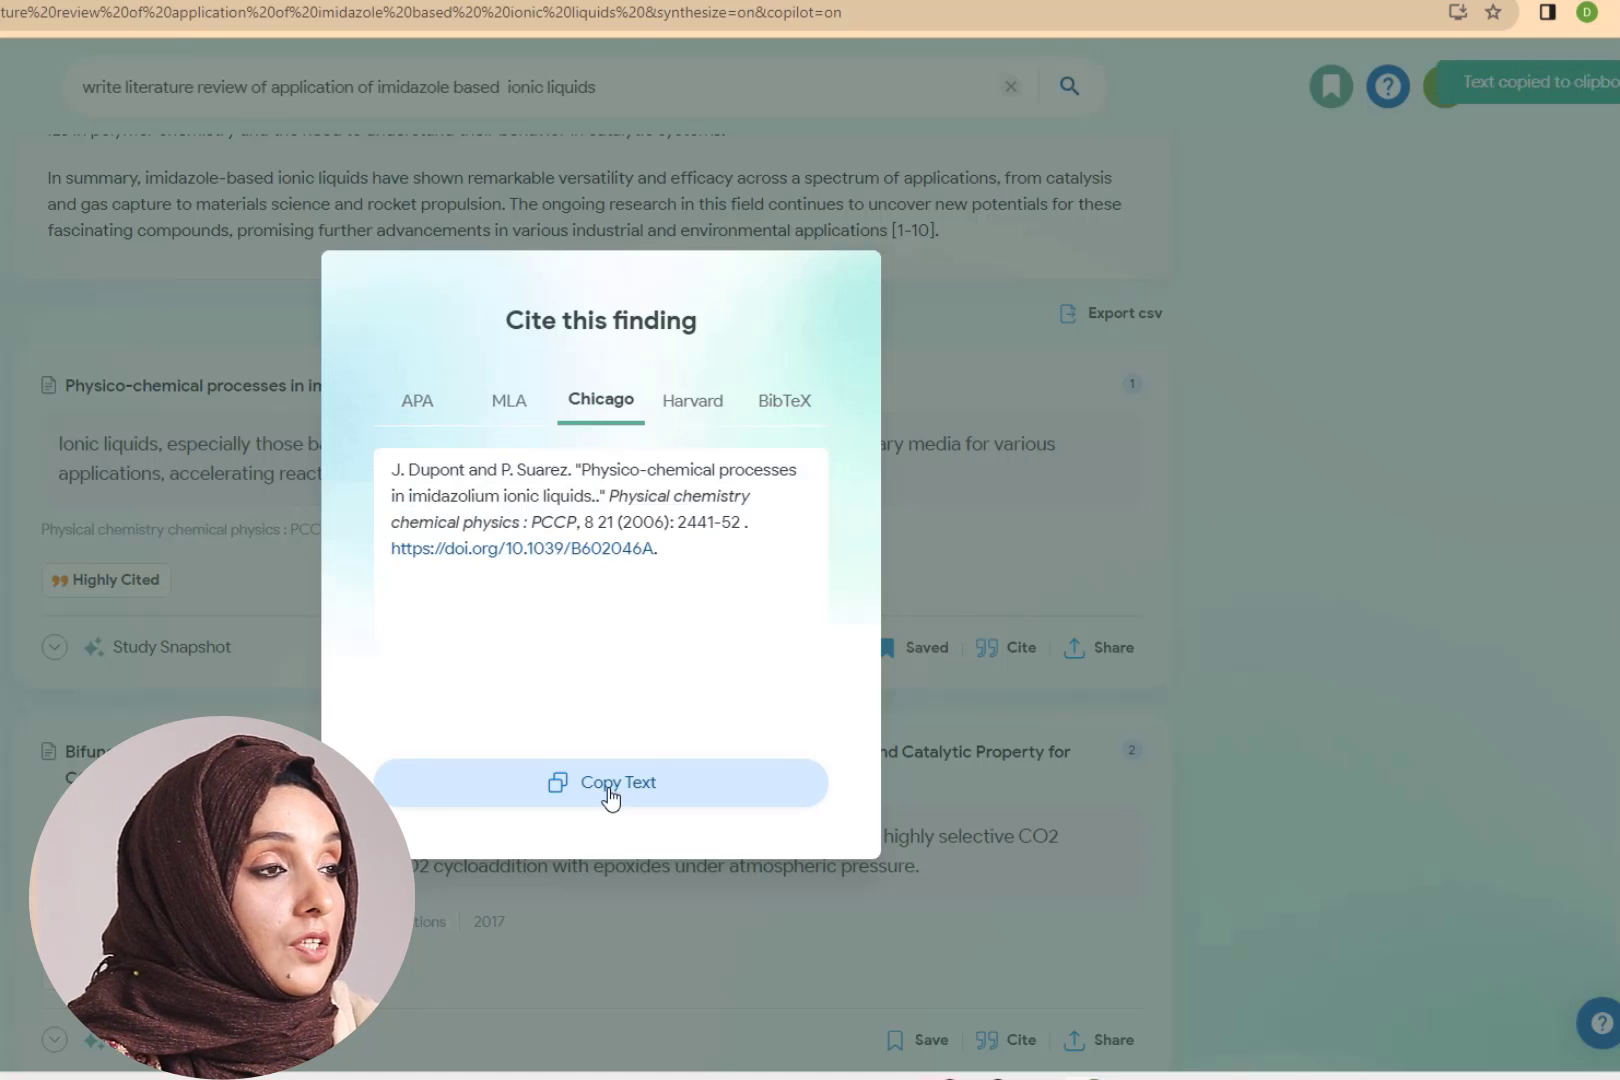
{"action": "left_click", "coordinate": [1161, 513]}
- Copy a link to these results and bring up the sharing options
{"action": "scroll", "coordinate": [1278, 394], "scroll_direction": "up", "scroll_amount": 3}
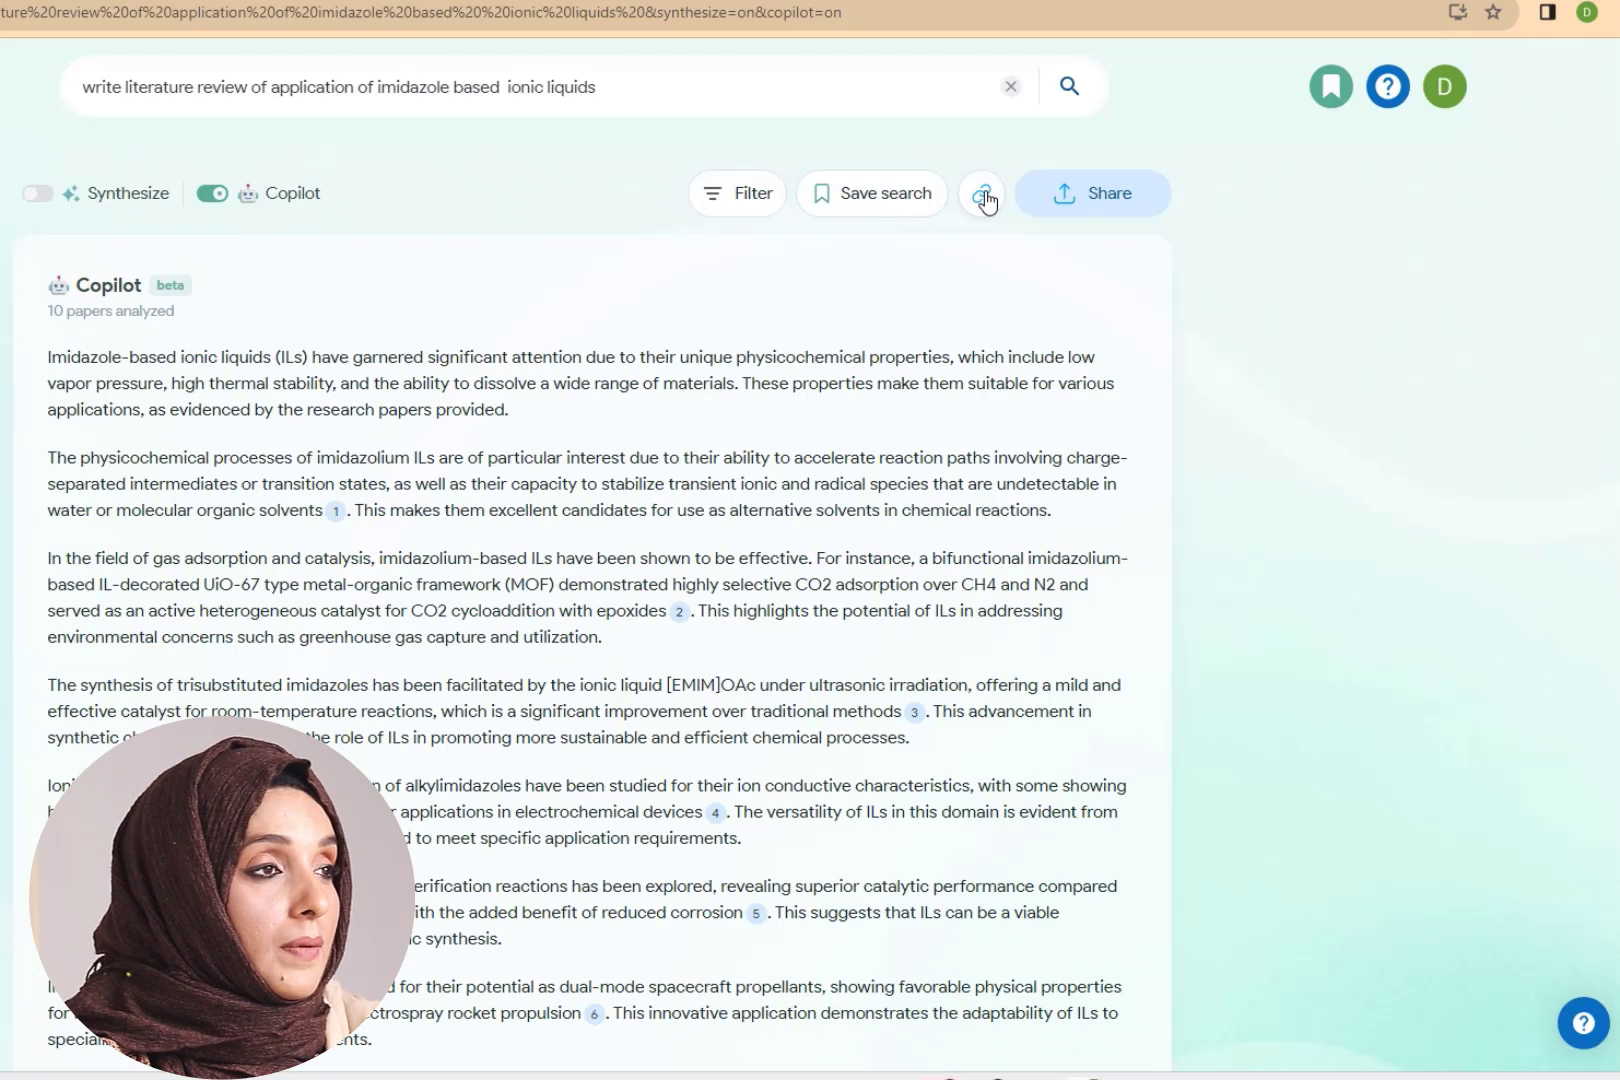
{"action": "left_click", "coordinate": [984, 199]}
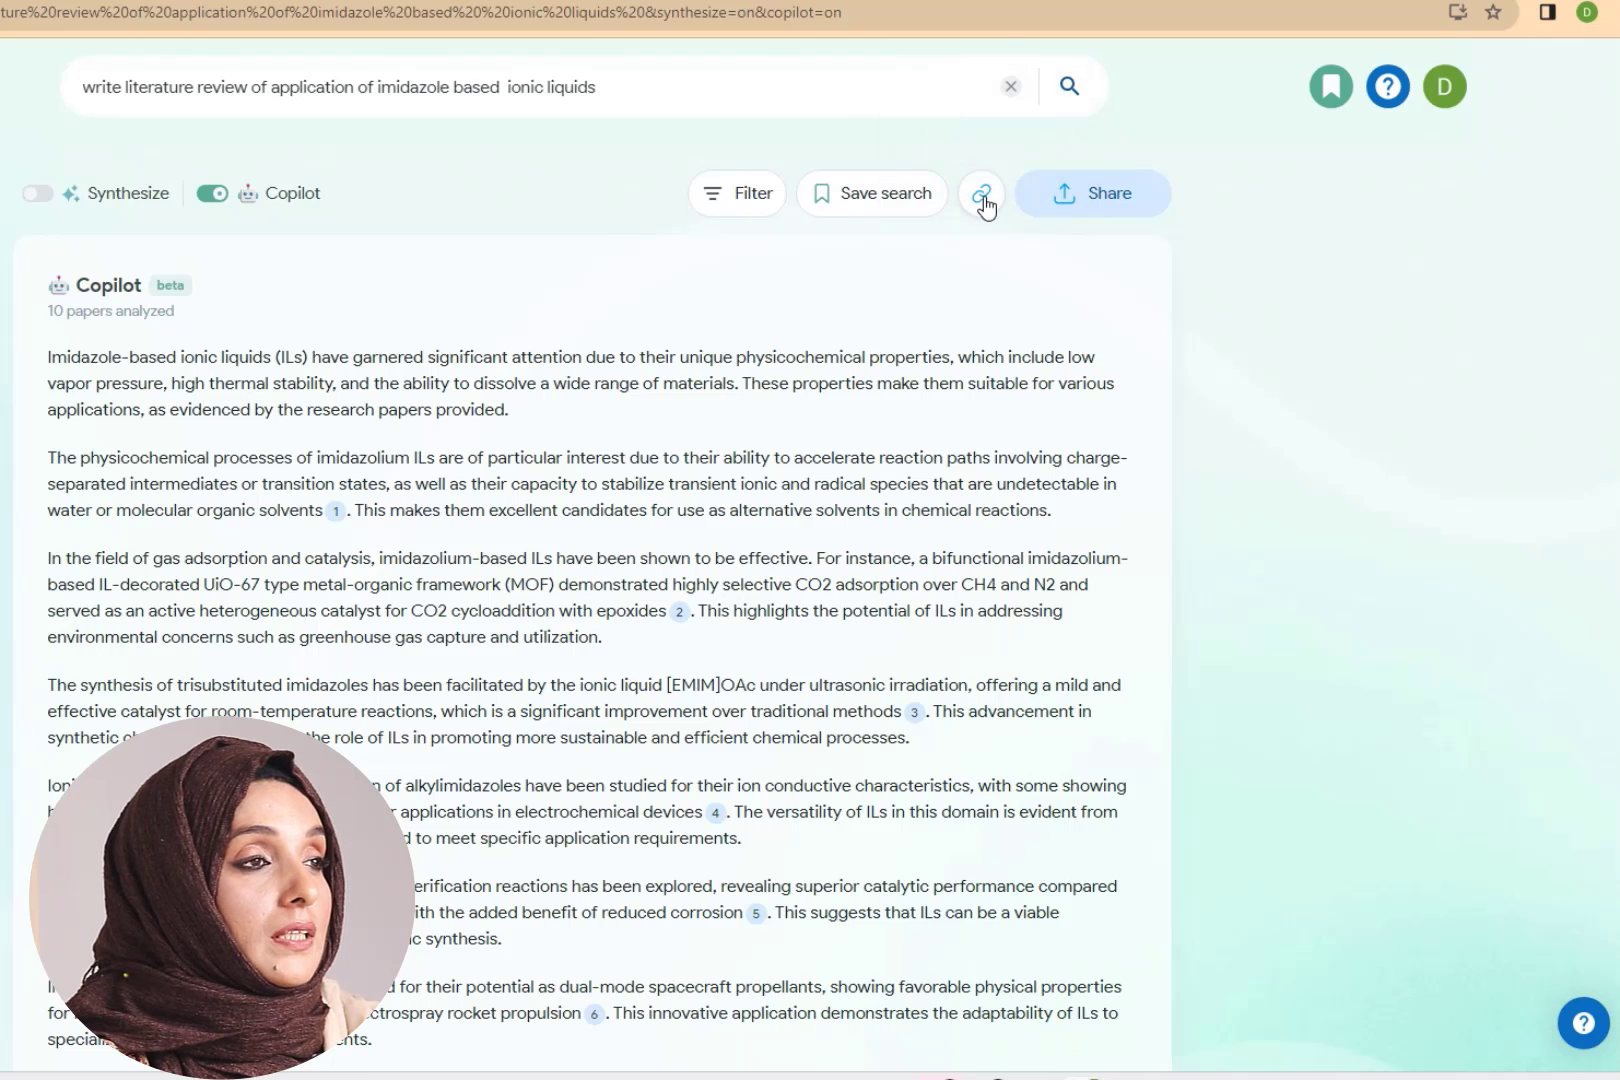
{"action": "left_click", "coordinate": [986, 205]}
{"action": "left_click", "coordinate": [1058, 206]}
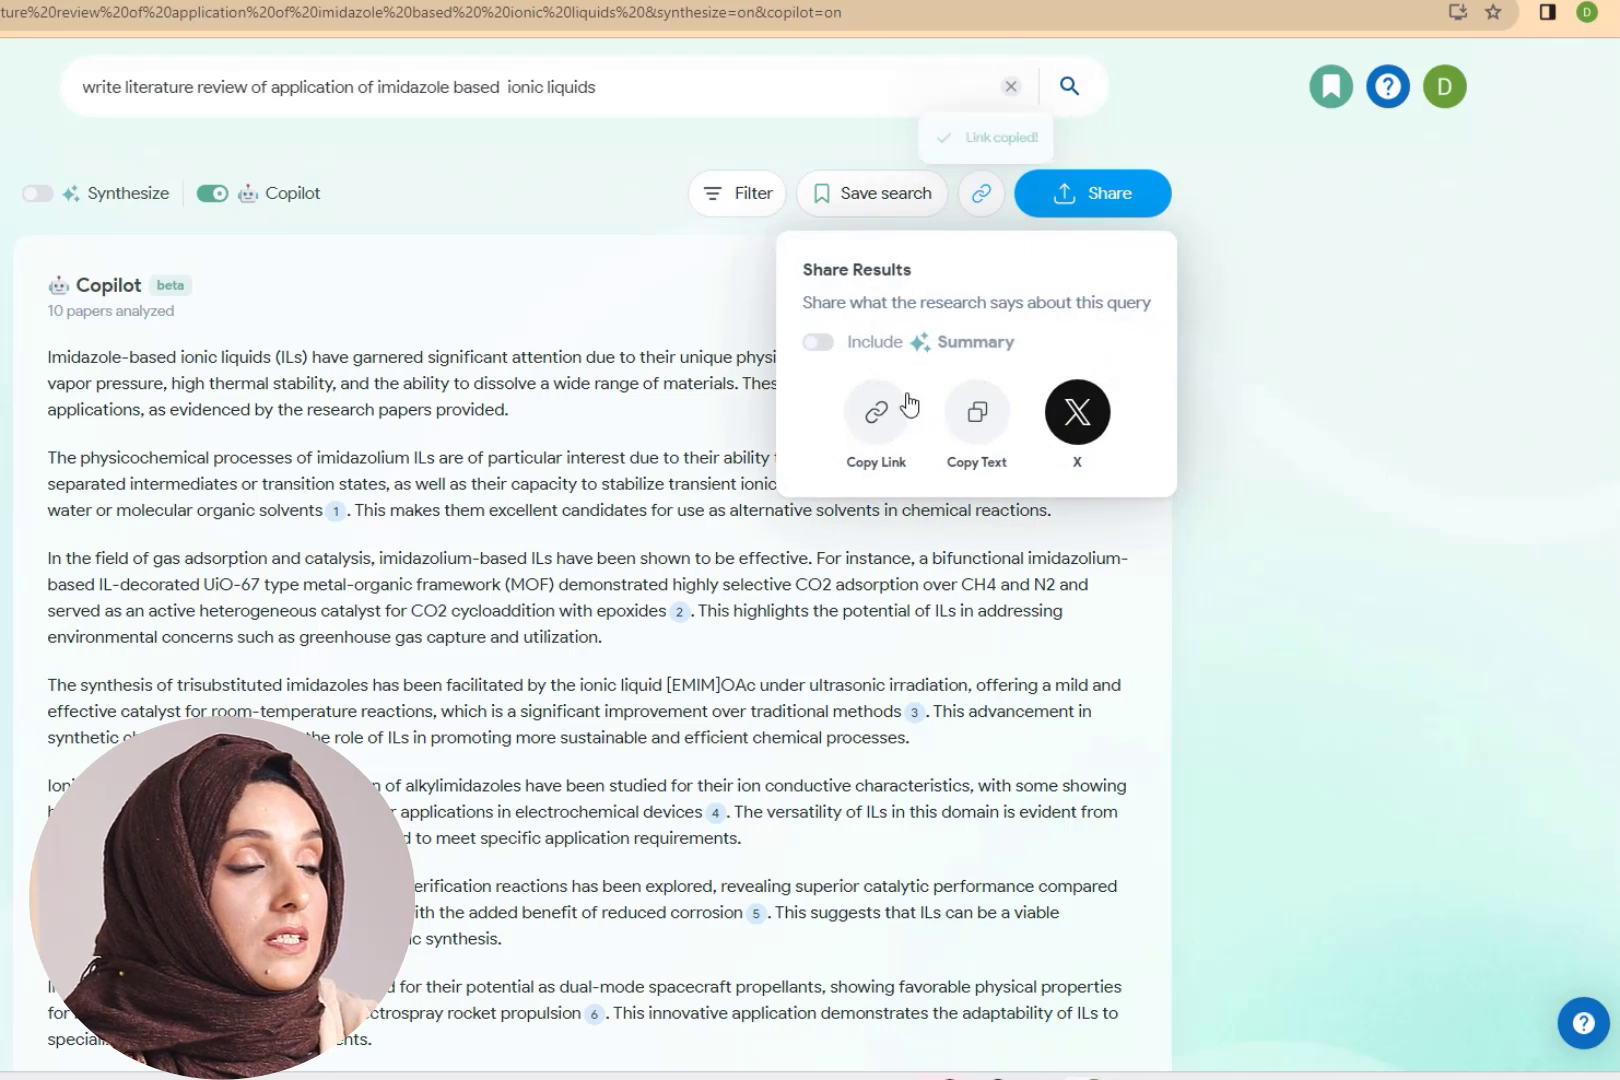